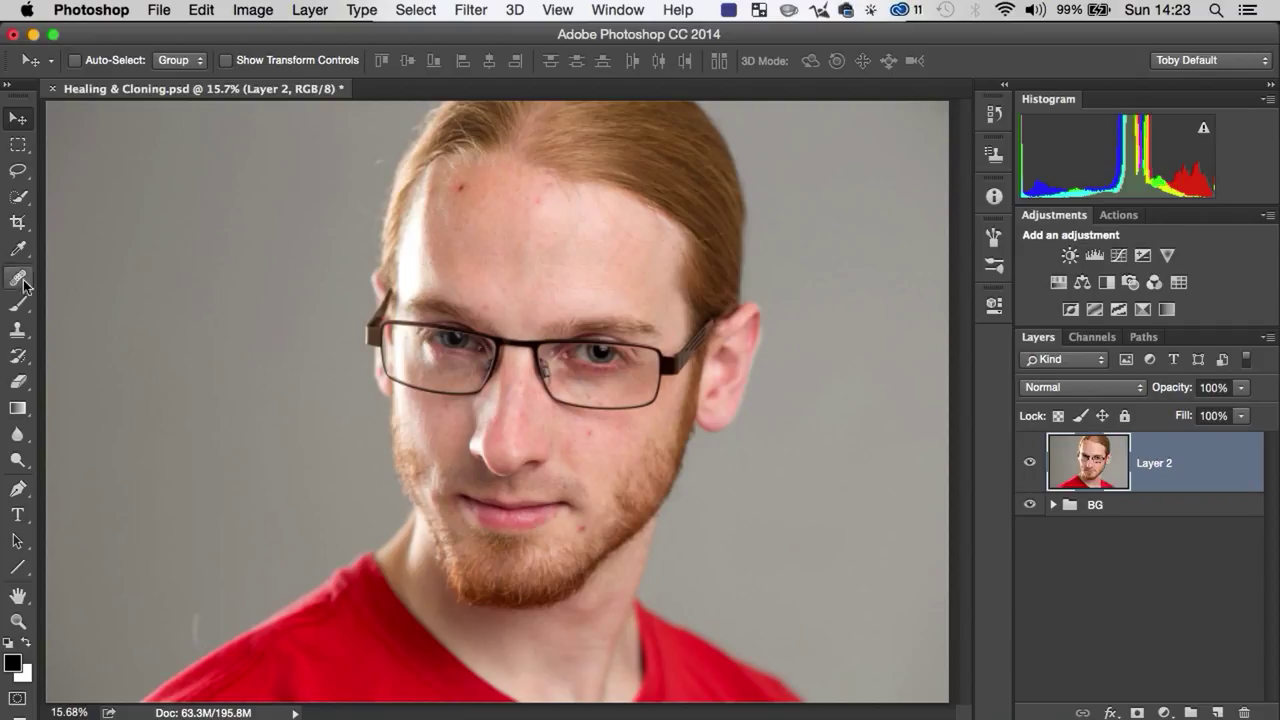
- Activate the Clone Stamp tool for retouching the forehead and eye area on Layer 2
left_click(17, 333)
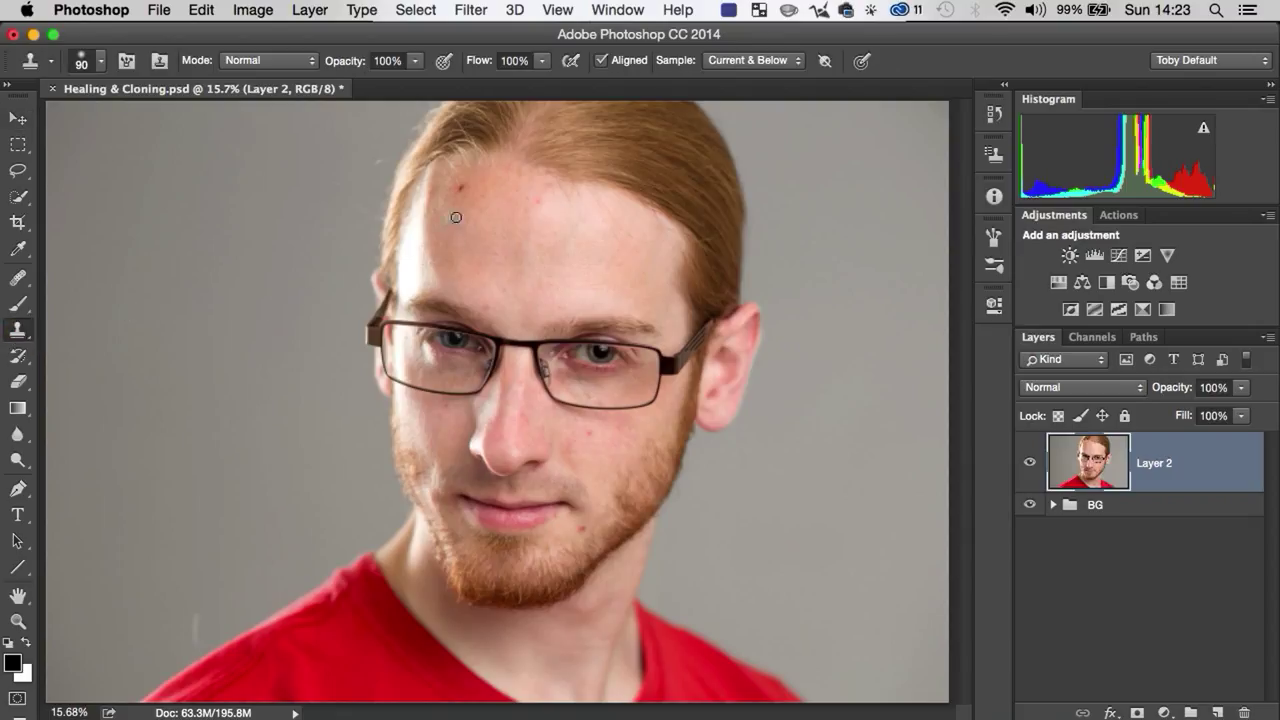
key("s")
key("z")
left_click_drag(480, 166, 563, 167)
key("s")
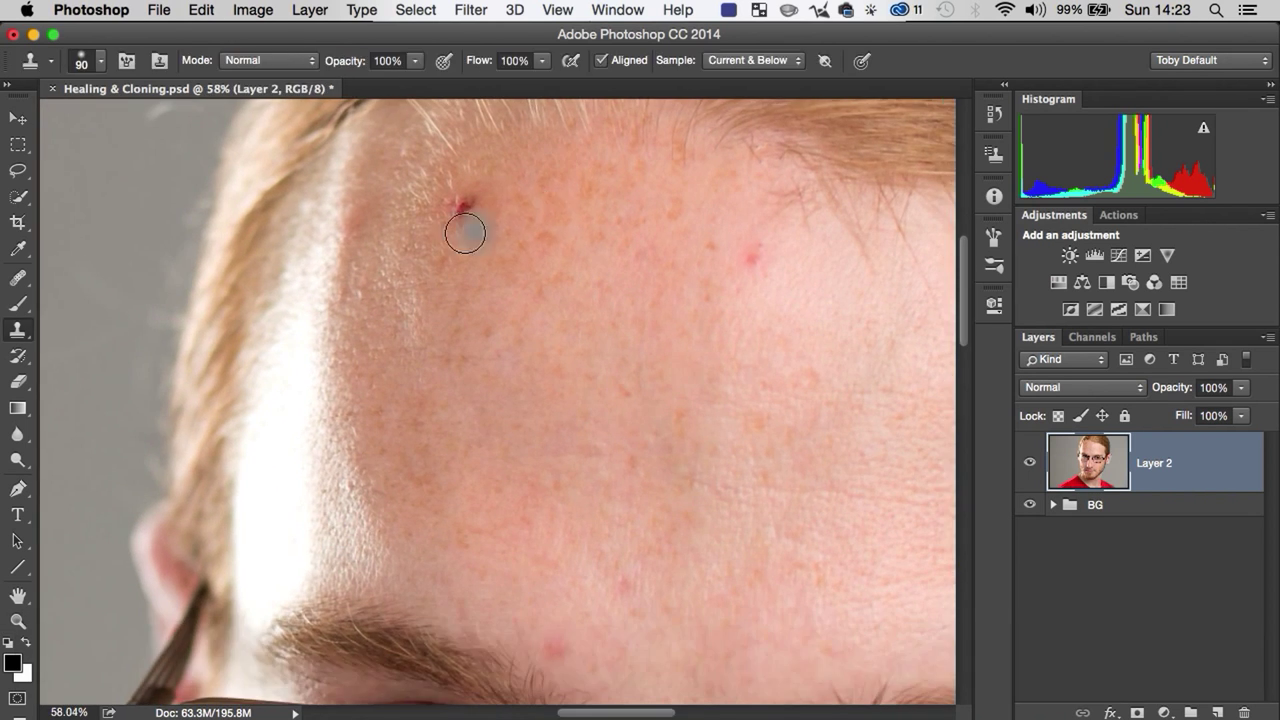
key("space")
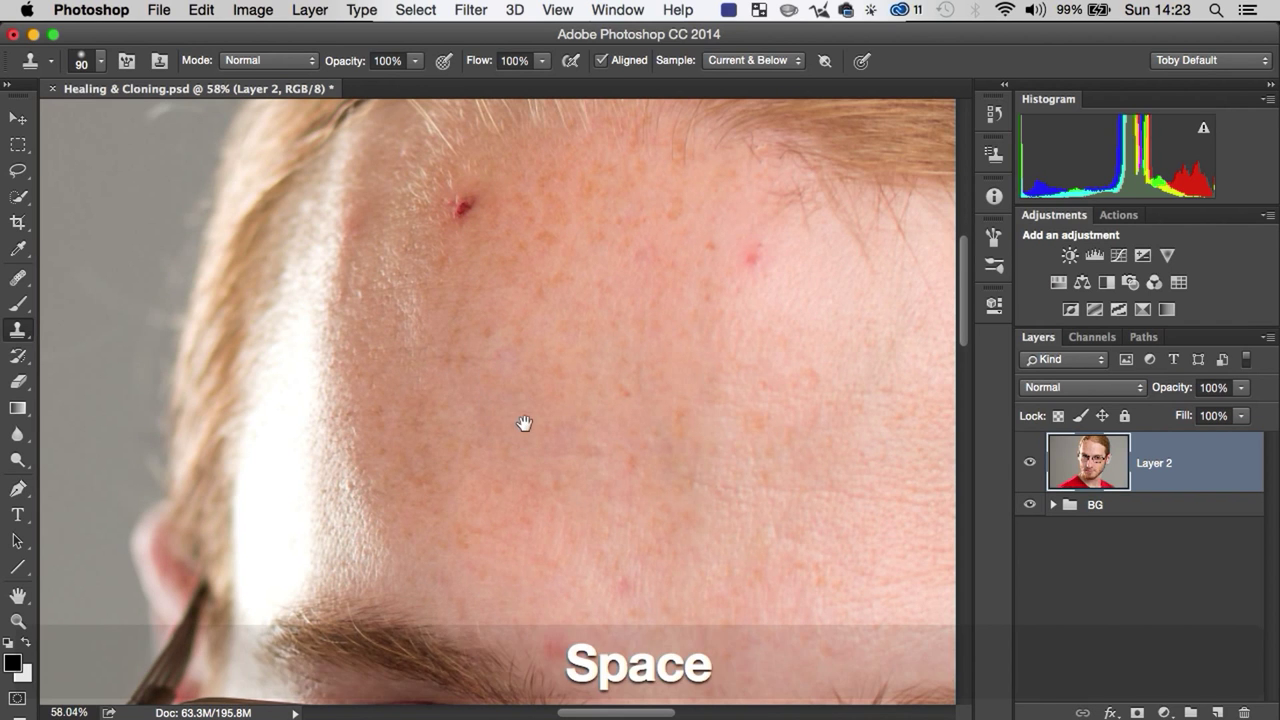
key("z")
mouse_move(583, 374)
left_mouse_down()
mouse_move(543, 394)
mouse_move(556, 351)
left_mouse_up()
left_click(554, 361, "alt")
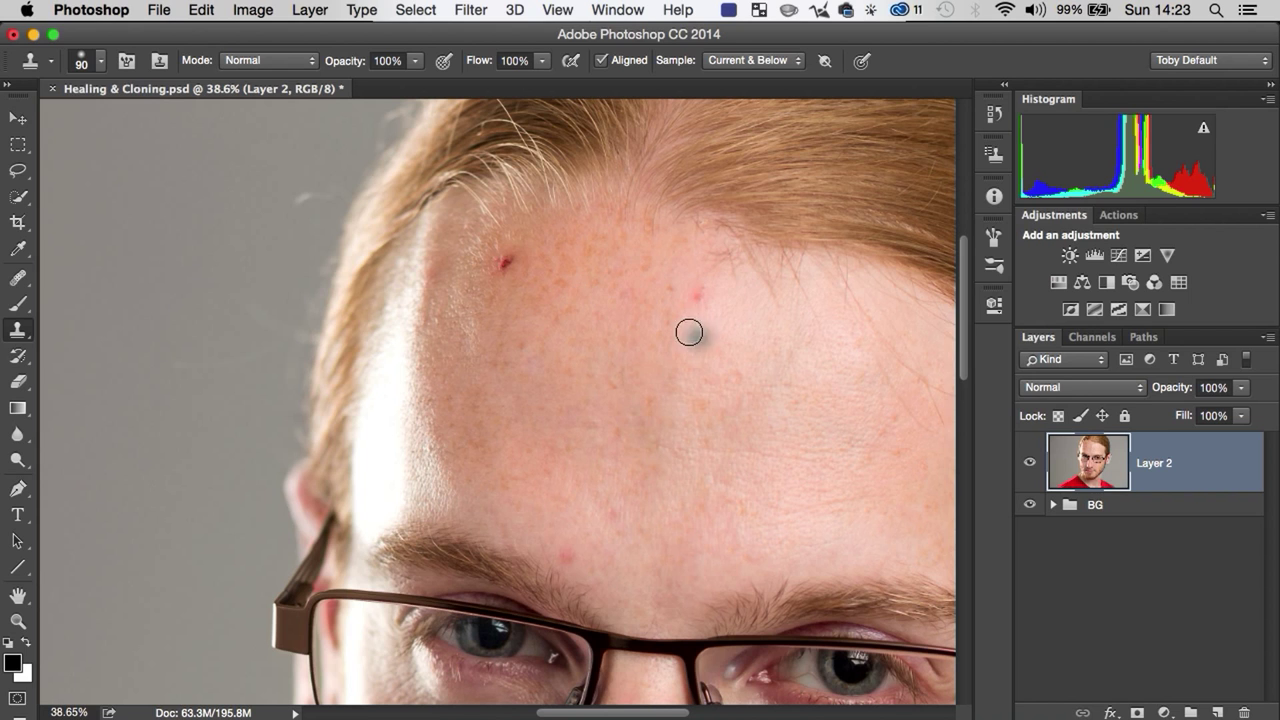
key("space")
mouse_move(610, 432)
left_mouse_down()
mouse_move(449, 286)
mouse_move(425, 280)
left_mouse_up()
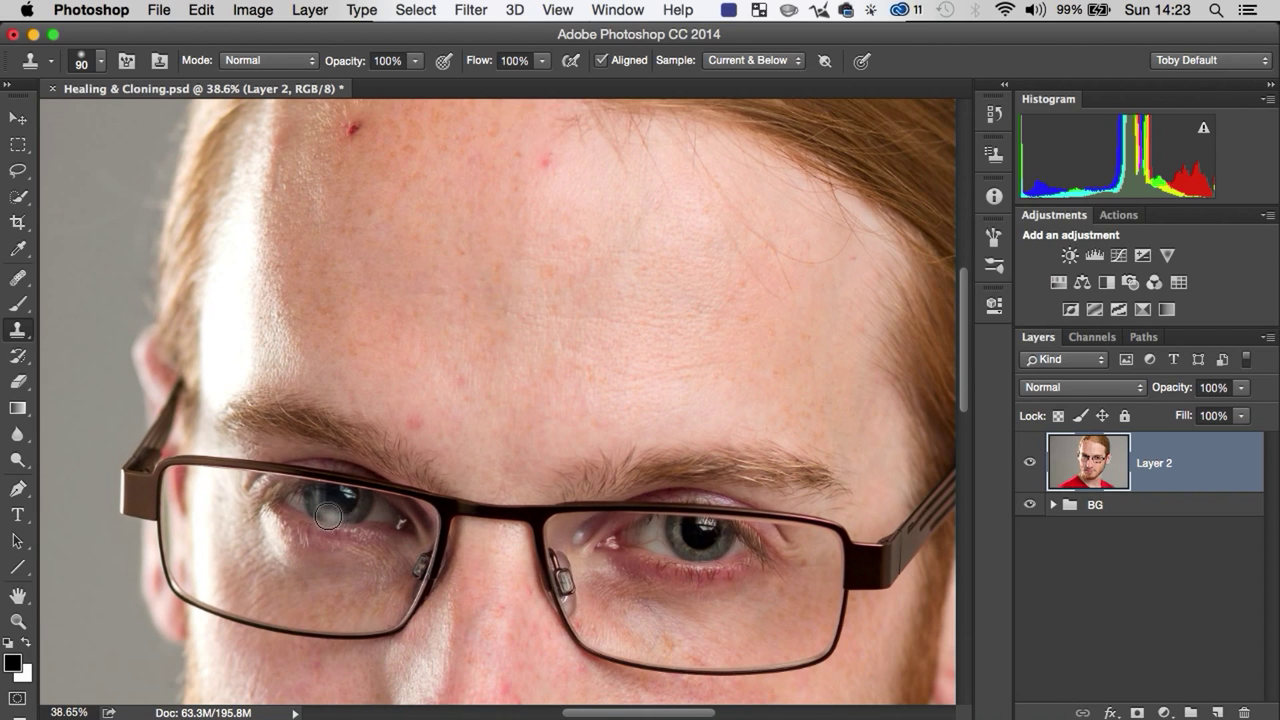
key("super+z")
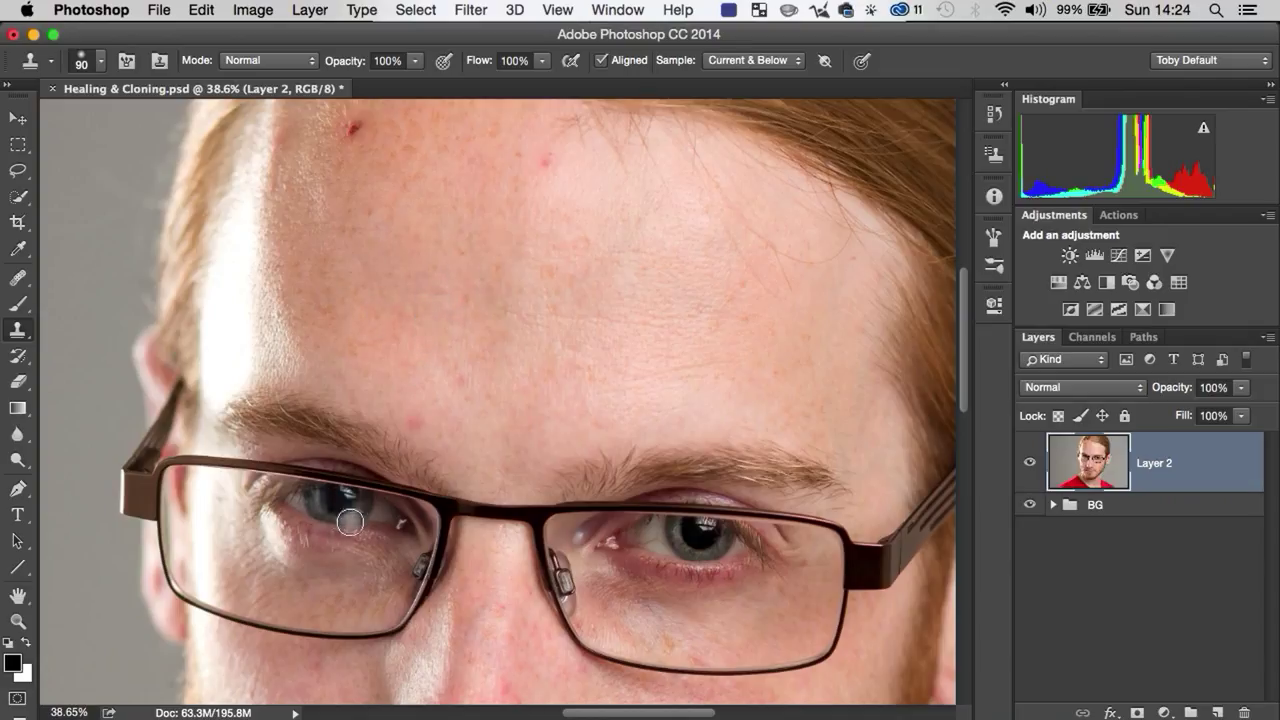
- Sample the pupil behind the left-hand lens and clone the eye with its glasses frame onto the middle of the forehead
key("alt")
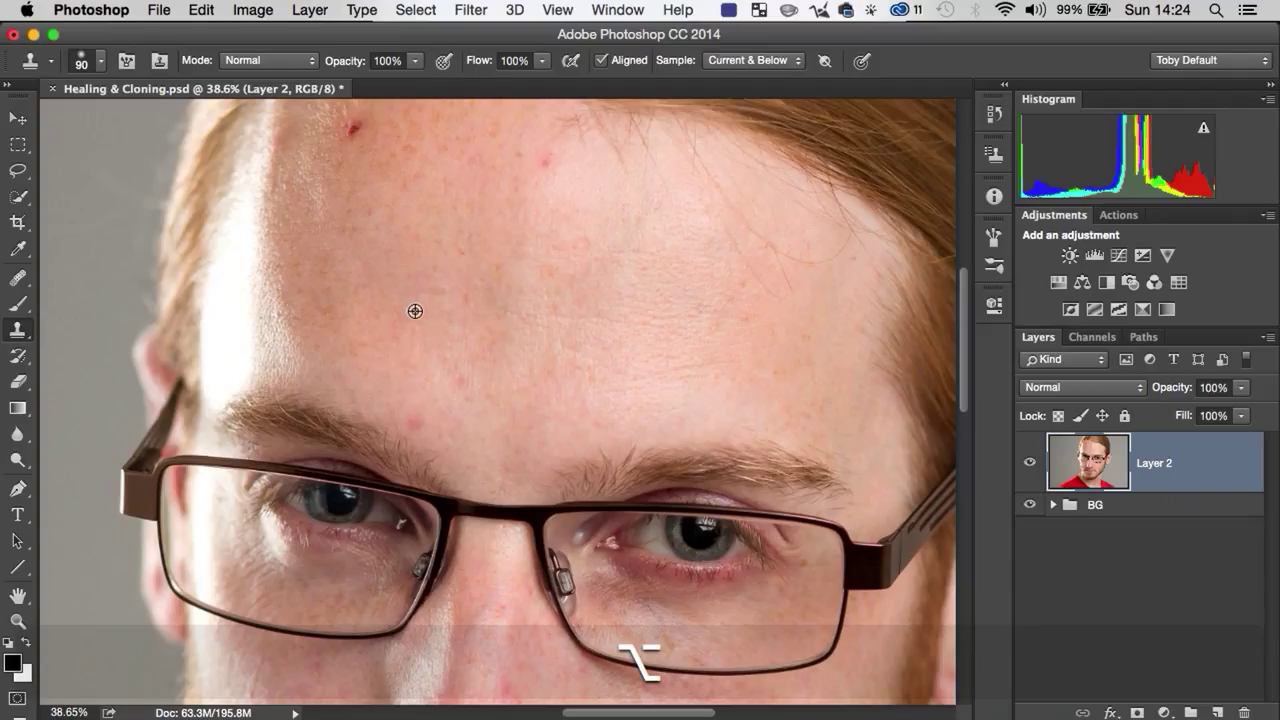
left_click(324, 511, "alt")
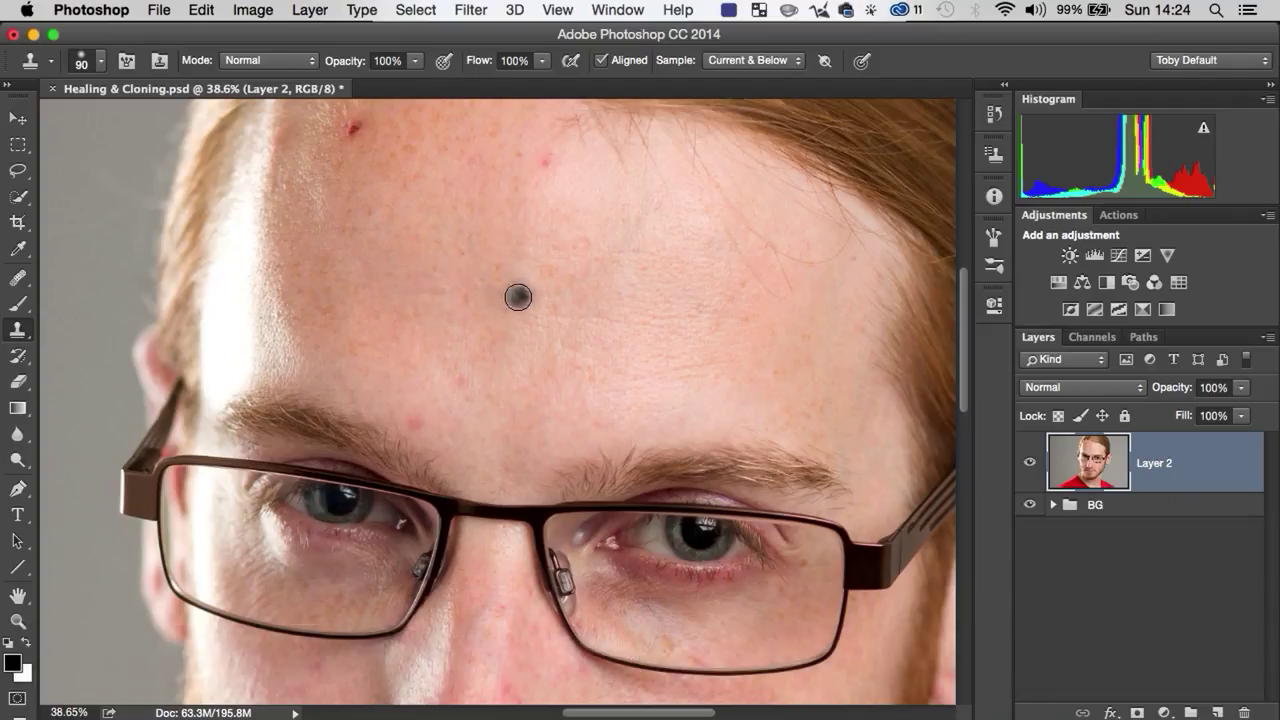
mouse_move(535, 315)
left_mouse_down()
mouse_move(506, 306)
mouse_move(533, 328)
mouse_move(550, 276)
mouse_move(565, 316)
mouse_move(545, 293)
mouse_move(621, 300)
mouse_move(478, 289)
mouse_move(506, 286)
mouse_move(462, 301)
mouse_move(475, 295)
mouse_move(477, 332)
mouse_move(529, 300)
mouse_move(595, 294)
mouse_move(498, 276)
mouse_move(492, 292)
mouse_move(530, 326)
mouse_move(540, 306)
mouse_move(482, 271)
mouse_move(392, 270)
mouse_move(355, 370)
mouse_move(363, 278)
mouse_move(389, 398)
mouse_move(425, 403)
mouse_move(415, 316)
mouse_move(414, 289)
left_mouse_up()
mouse_move(645, 326)
left_mouse_down()
mouse_move(730, 324)
mouse_move(645, 352)
mouse_move(639, 370)
mouse_move(479, 410)
mouse_move(584, 417)
mouse_move(428, 418)
mouse_move(623, 437)
mouse_move(505, 451)
mouse_move(568, 383)
mouse_move(618, 355)
mouse_move(588, 389)
mouse_move(541, 409)
mouse_move(504, 390)
mouse_move(453, 403)
mouse_move(537, 378)
mouse_move(513, 399)
left_mouse_up()
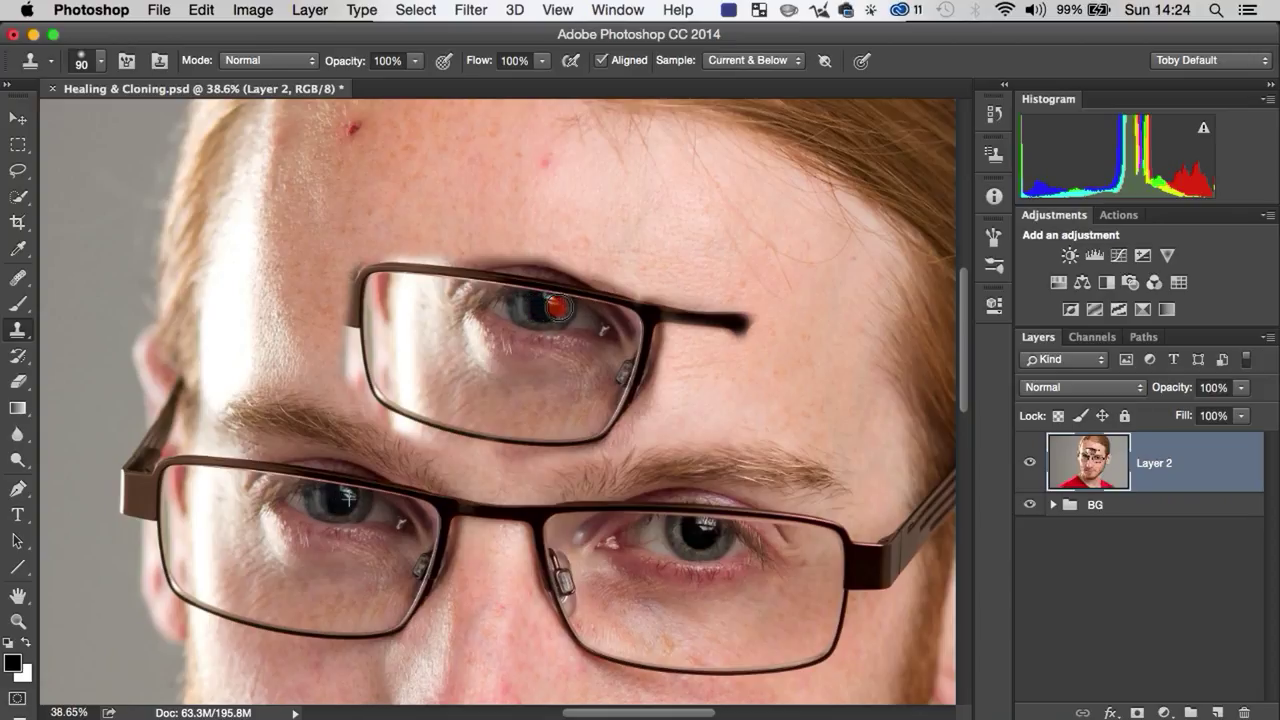
- Clone another copy of the eye onto the upper forehead beside the hairline
mouse_move(548, 322)
left_mouse_down()
mouse_move(519, 313)
mouse_move(521, 289)
mouse_move(528, 317)
mouse_move(553, 316)
mouse_move(558, 294)
mouse_move(539, 327)
left_mouse_up()
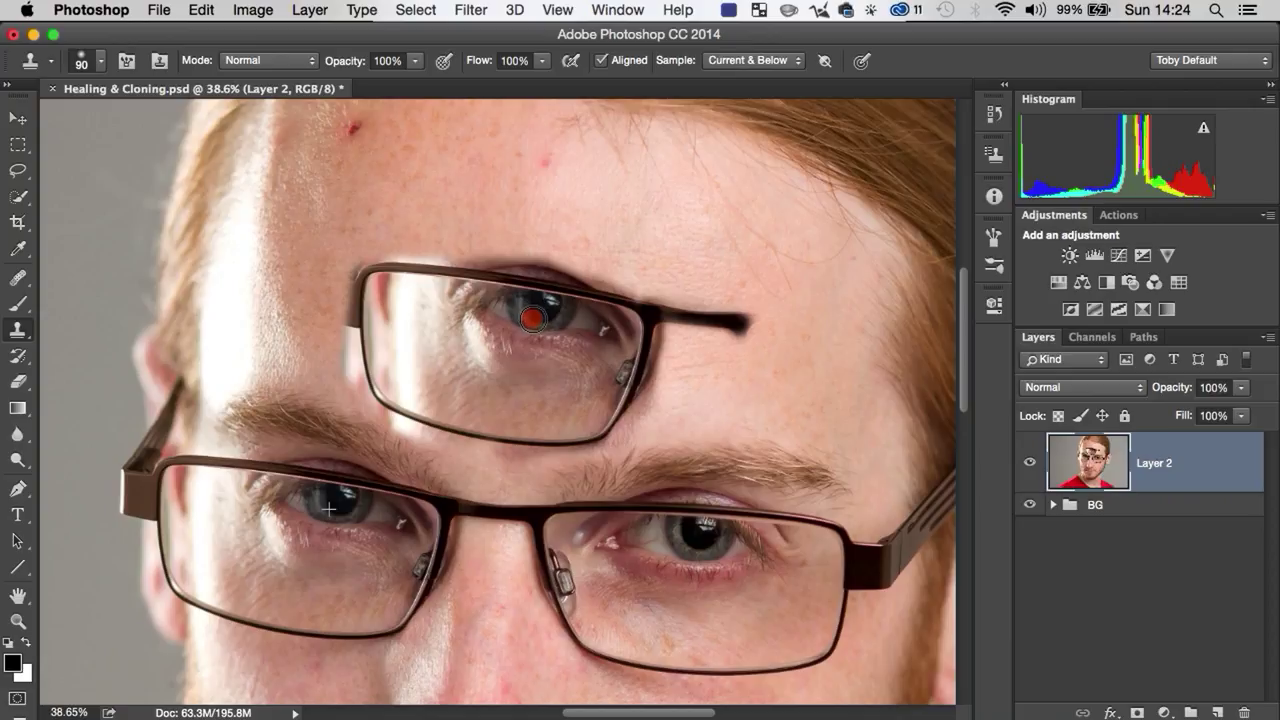
mouse_move(532, 318)
left_mouse_down()
mouse_move(650, 223)
mouse_move(681, 222)
mouse_move(692, 162)
mouse_move(638, 157)
mouse_move(708, 208)
mouse_move(808, 130)
mouse_move(748, 157)
mouse_move(734, 211)
left_mouse_up()
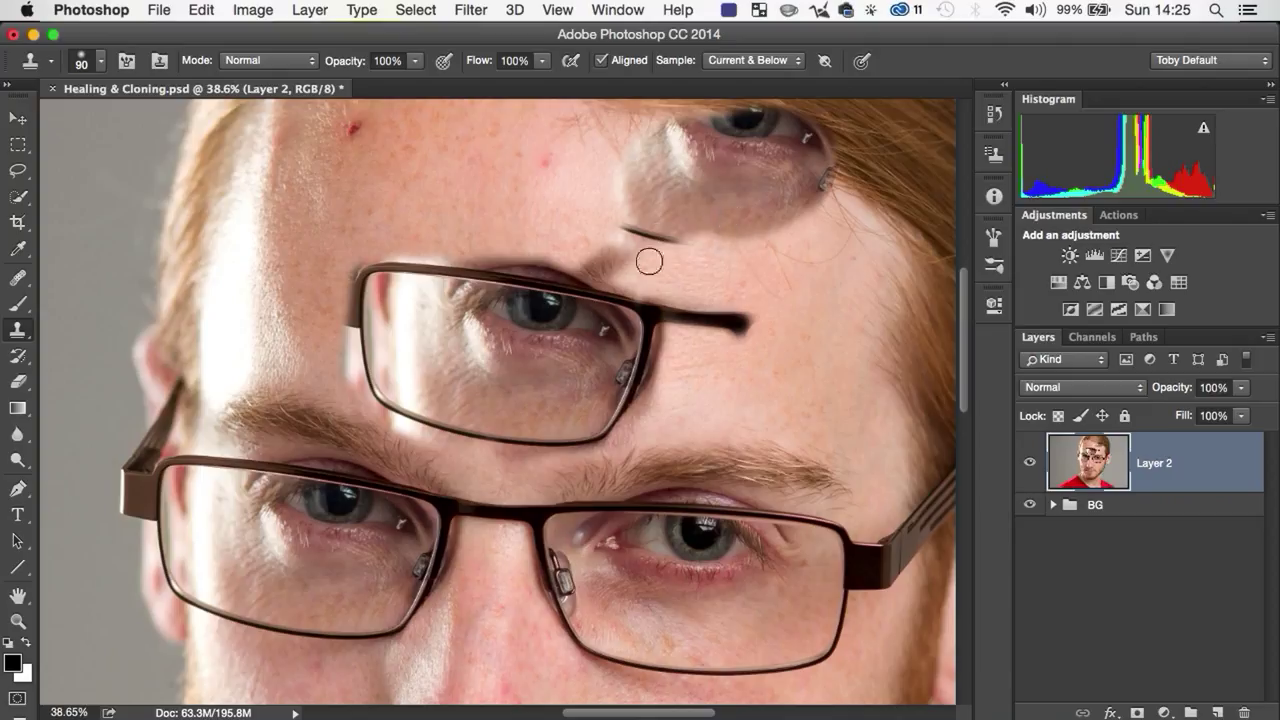
left_click_drag(745, 120, 632, 134)
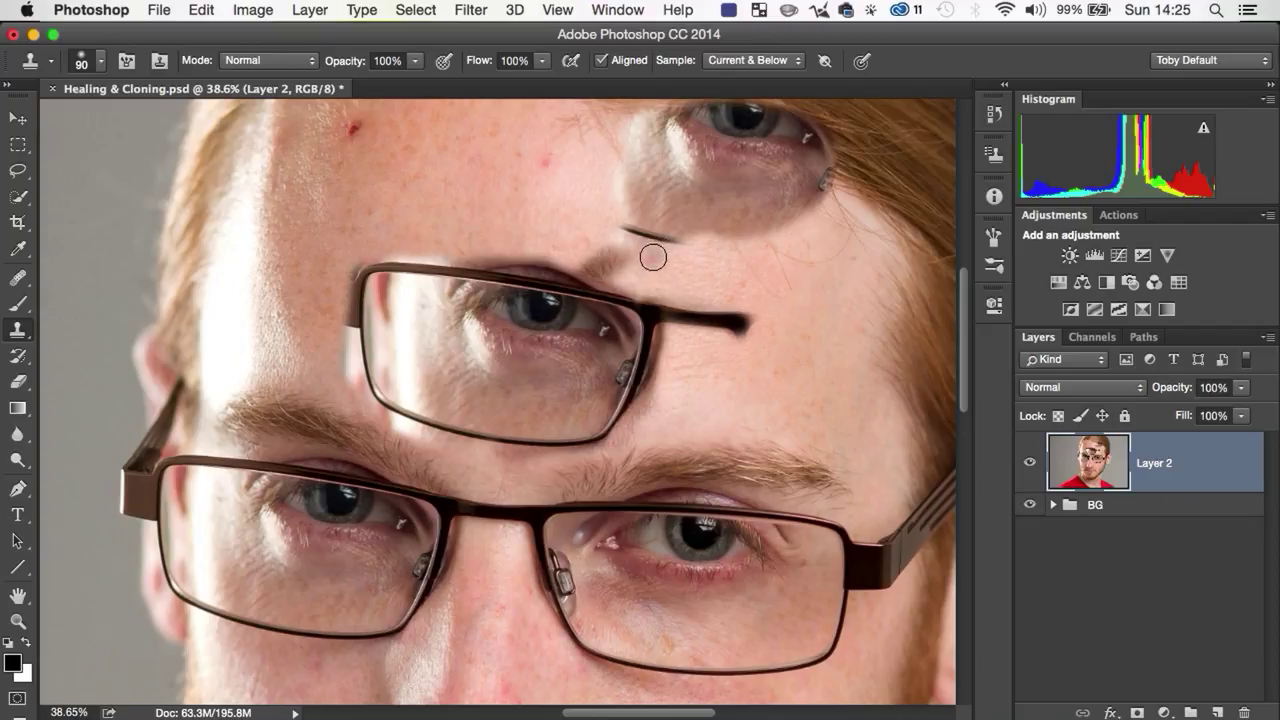
- Undo all the cloned eye and glasses strokes on the forehead
key("alt+super+z")
key("alt+super+z")
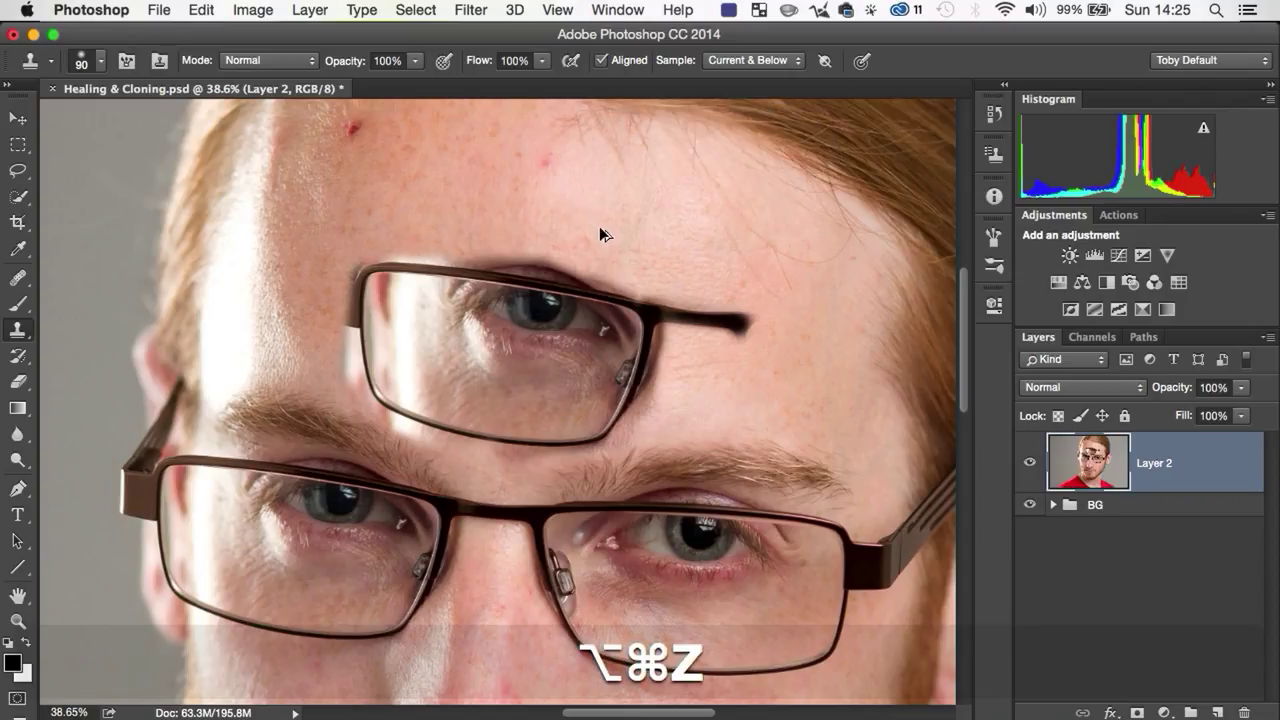
key("alt+super+z")
key("alt+super+z")
key("alt+super+z")
key("alt+super+z")
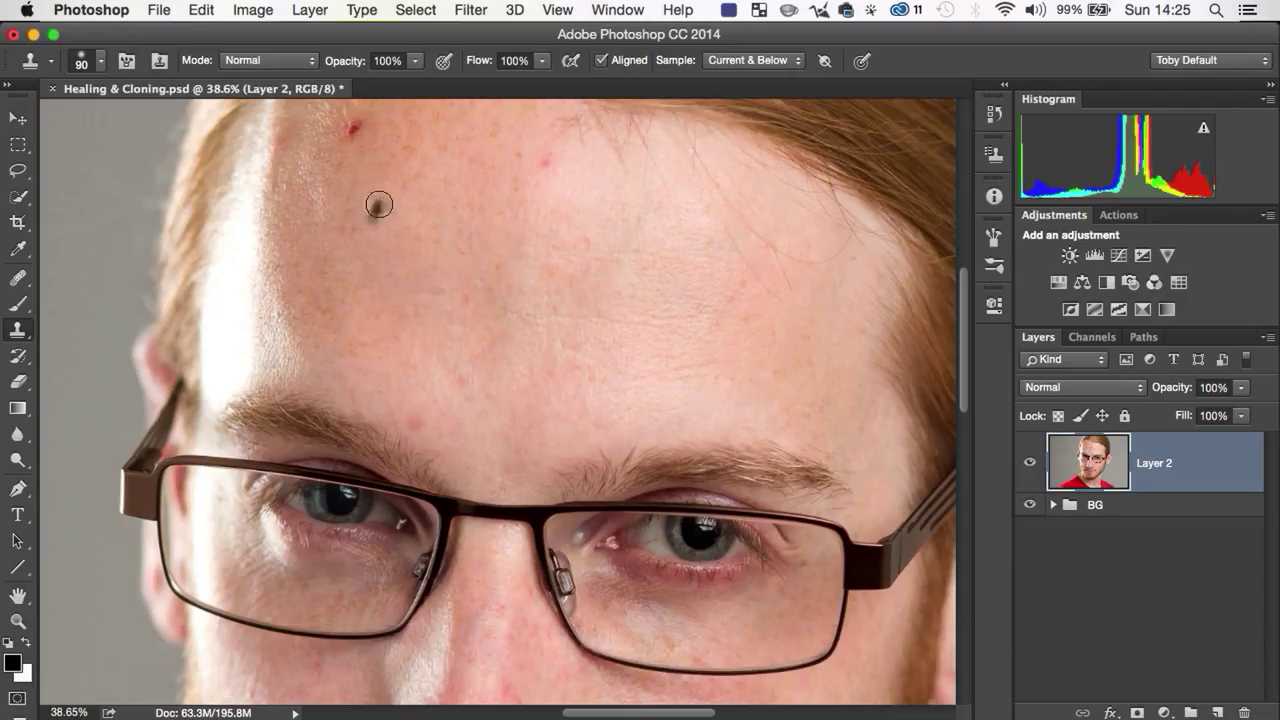
- Try stamping over the red blemish near the hairline with the Clone Stamp, and undo the stamp
left_click_drag(383, 195, 452, 189)
key("z")
key("s")
left_click_drag(491, 277, 480, 380)
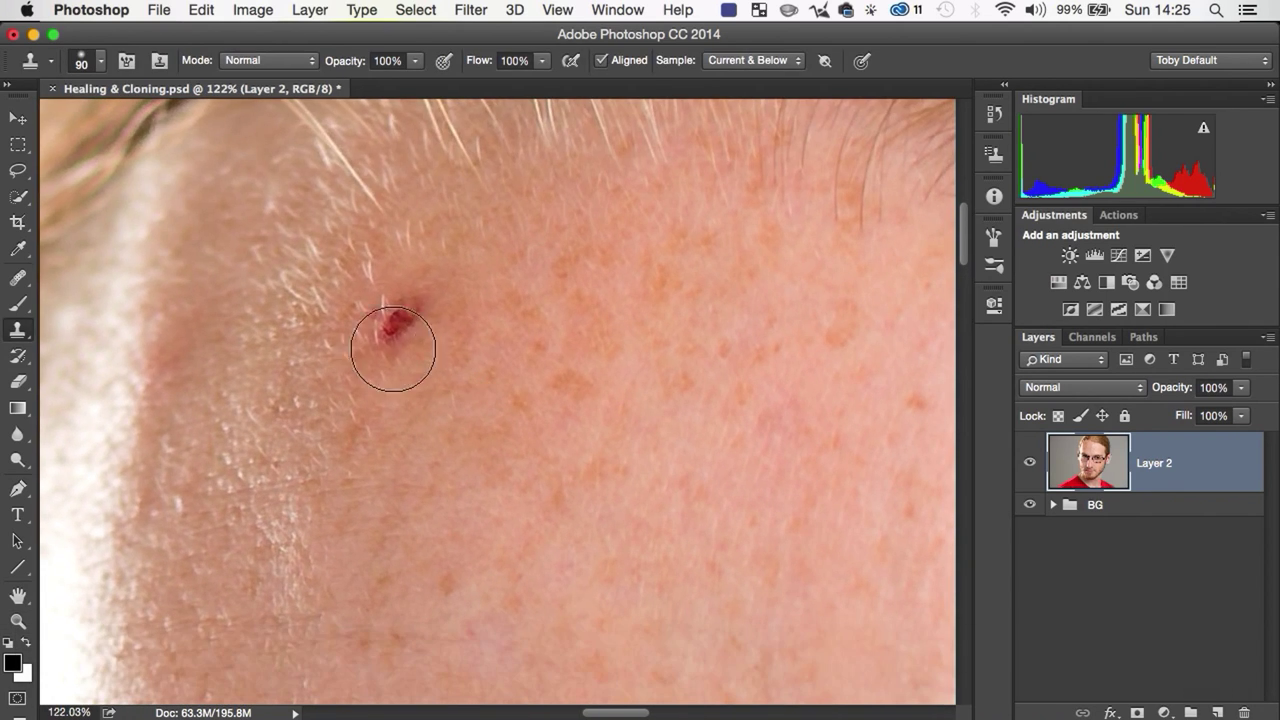
left_click(600, 463, "alt")
key("z")
mouse_move(698, 374)
left_mouse_down()
mouse_move(614, 413)
mouse_move(586, 357)
mouse_move(492, 380)
left_mouse_up()
key("s")
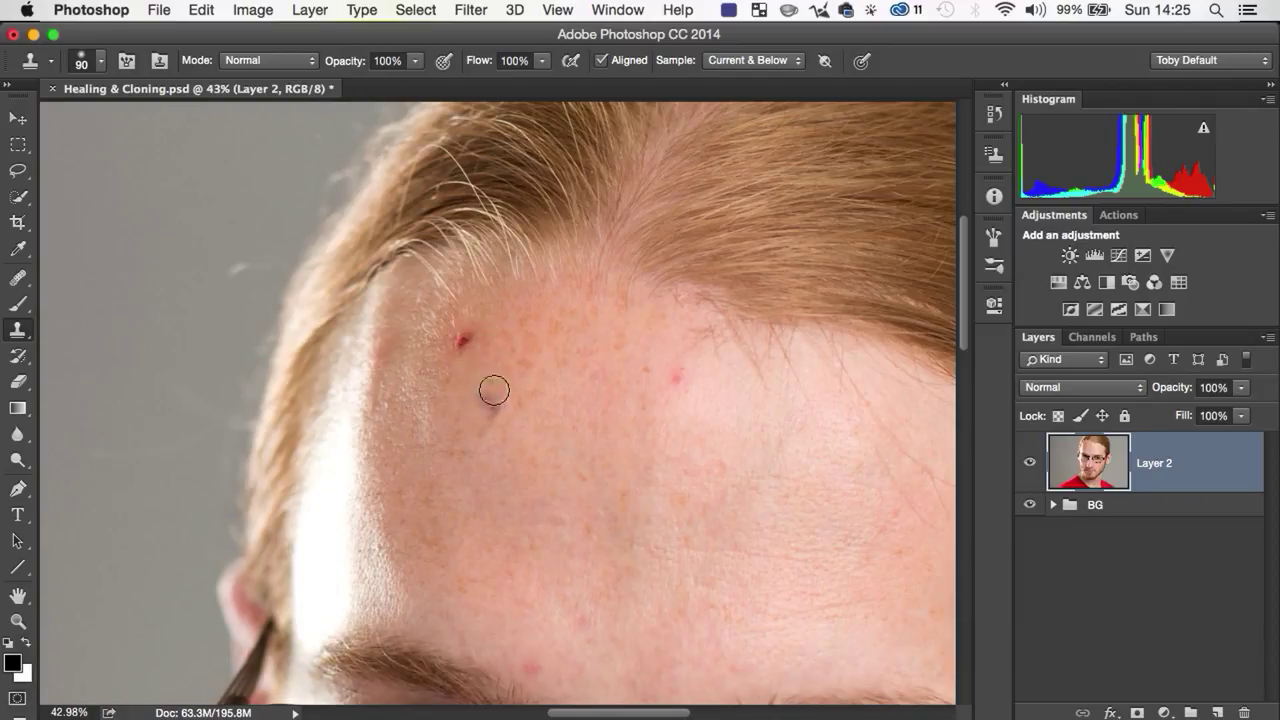
left_click(465, 332)
key("super+z")
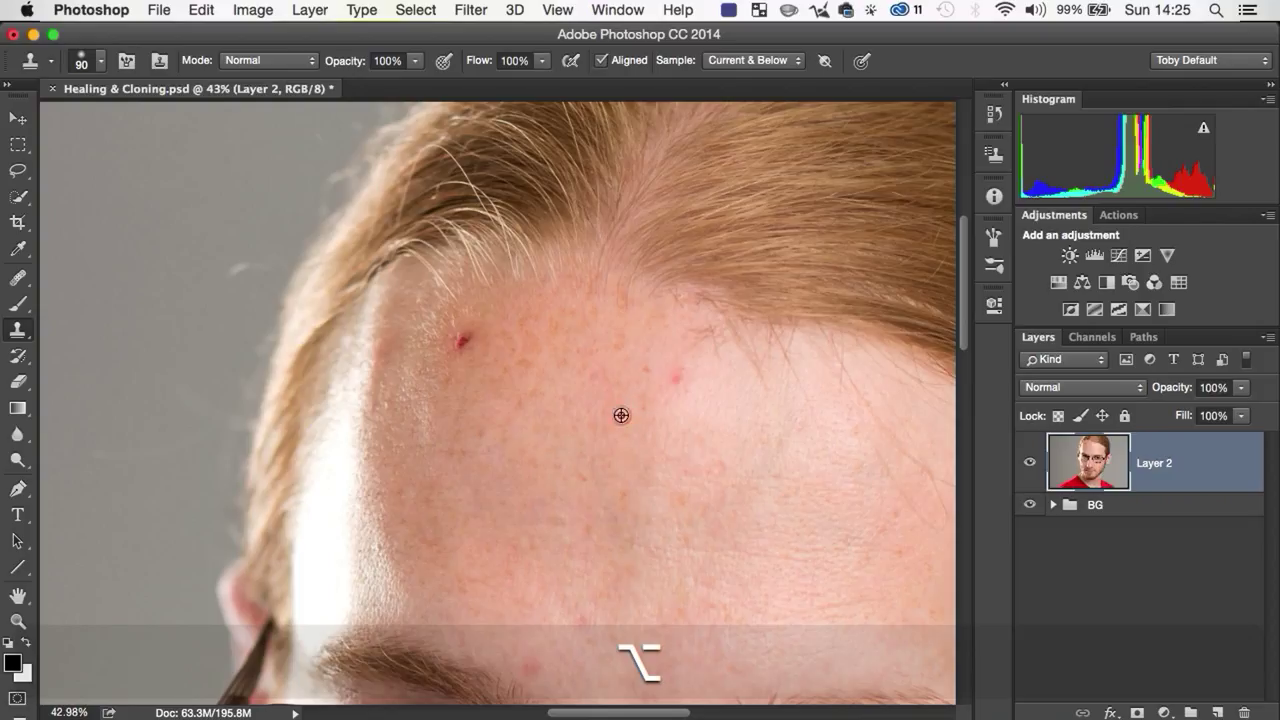
- Try covering the red blemish with lighter skin sampled from the middle of the forehead, and undo it
left_click(620, 417, "alt")
left_click(460, 340)
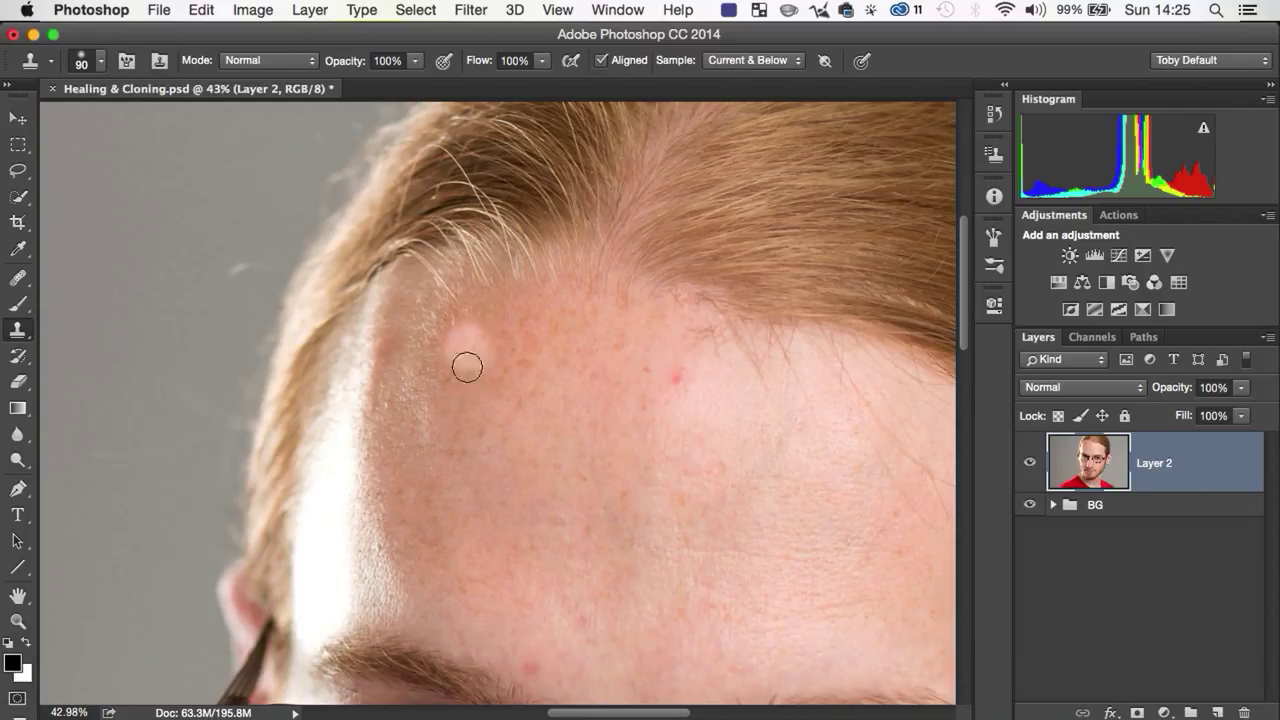
key("z")
left_click_drag(464, 385, 591, 443)
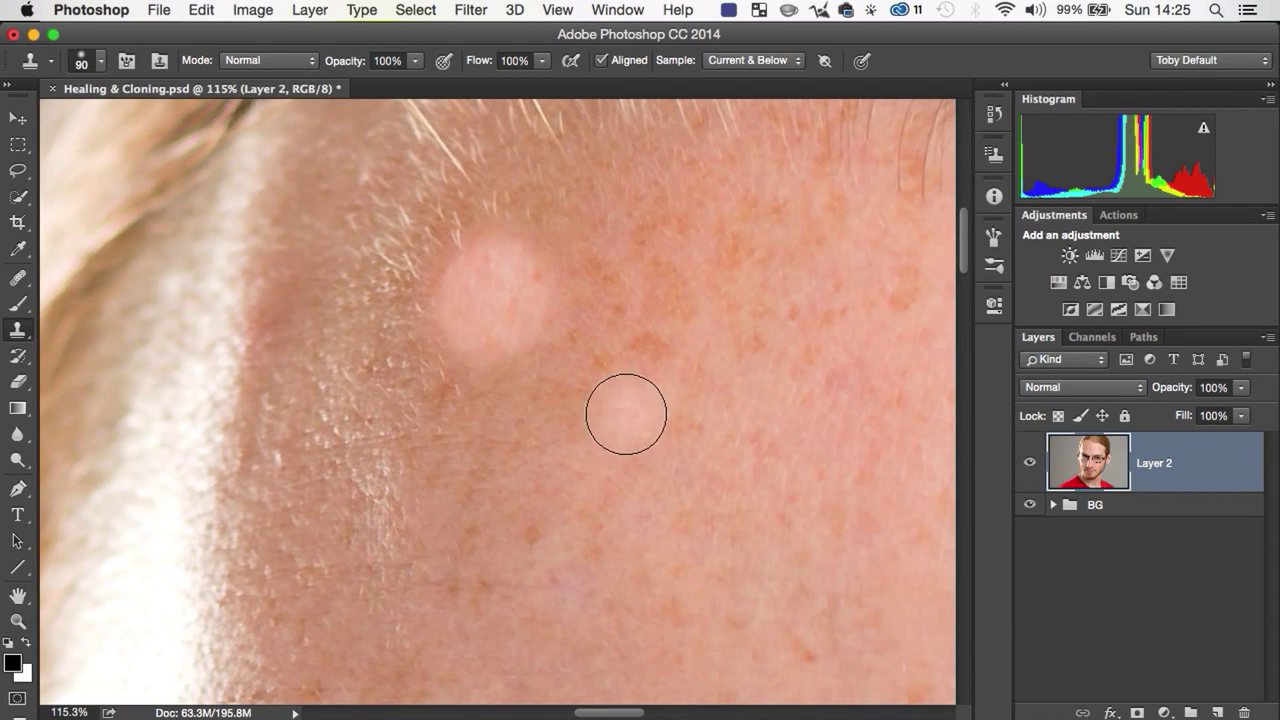
mouse_move(630, 302)
left_mouse_down()
mouse_move(695, 311)
mouse_move(632, 436)
mouse_move(548, 470)
mouse_move(544, 453)
mouse_move(535, 473)
mouse_move(458, 423)
left_mouse_up()
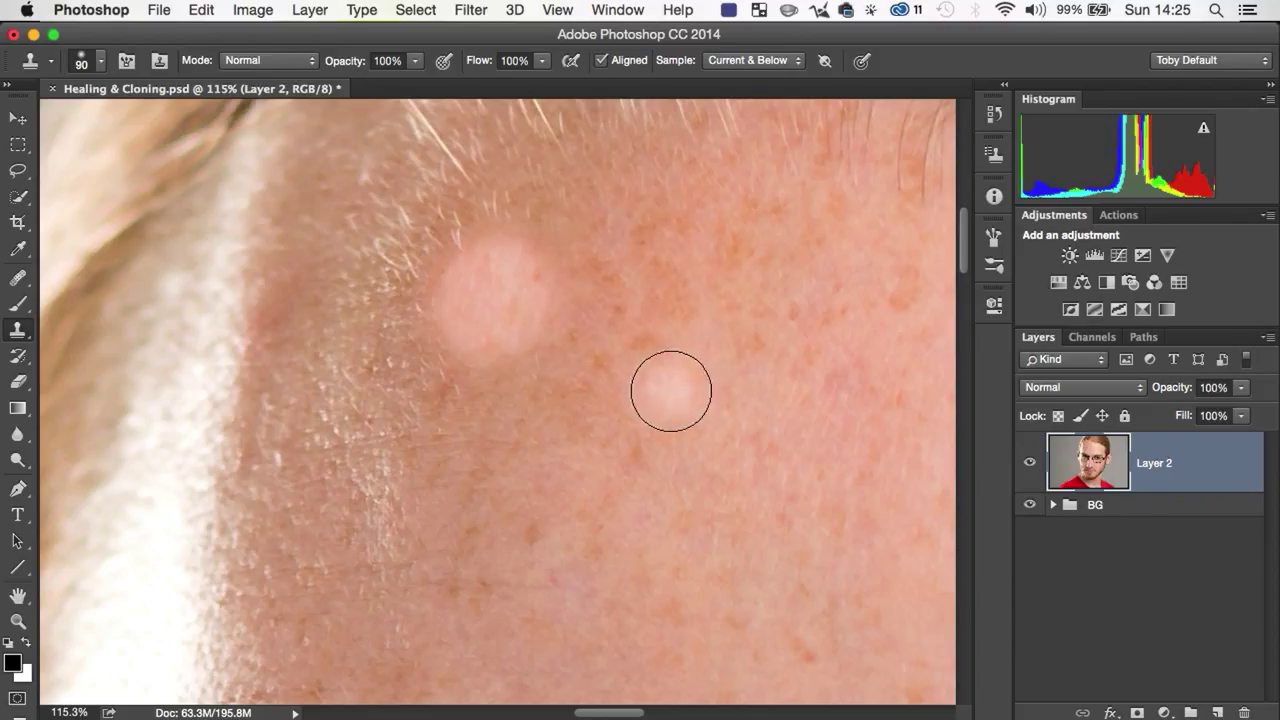
key("alt+super+z")
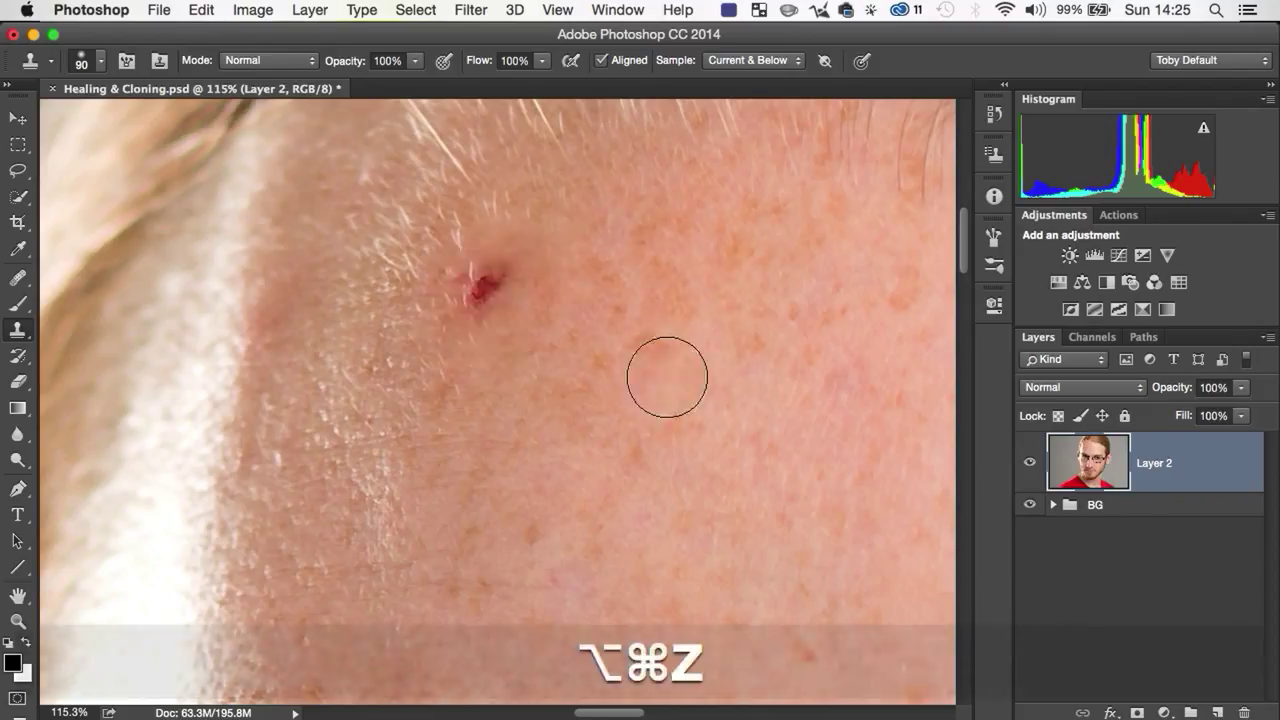
- Try cloning the distant lighter skin over the edge of the red blemish, and undo the strokes
key("v")
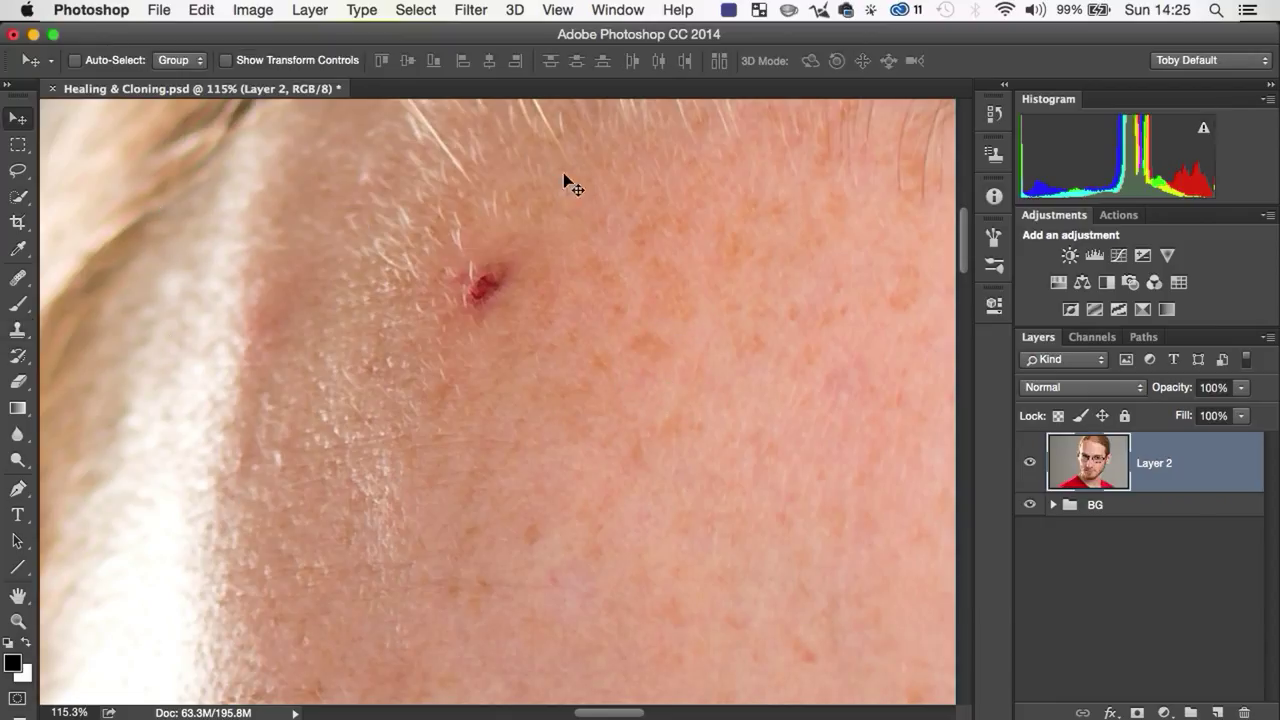
key("s")
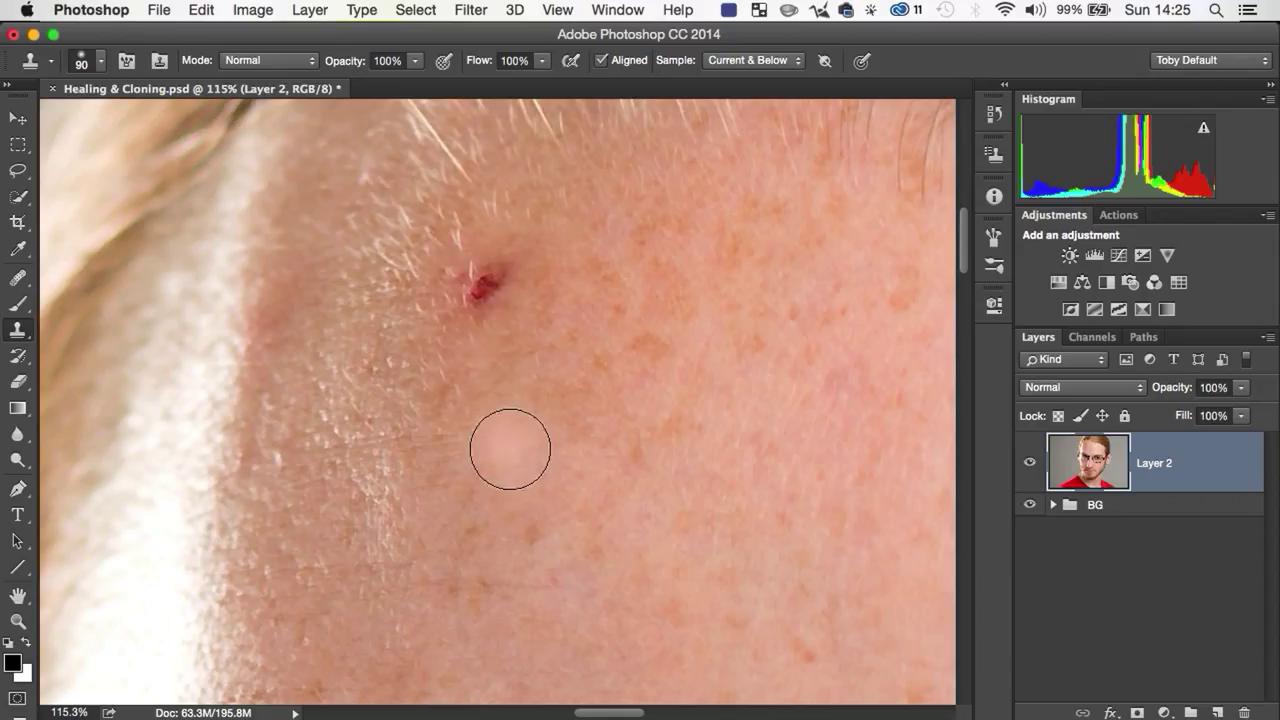
left_click(527, 268)
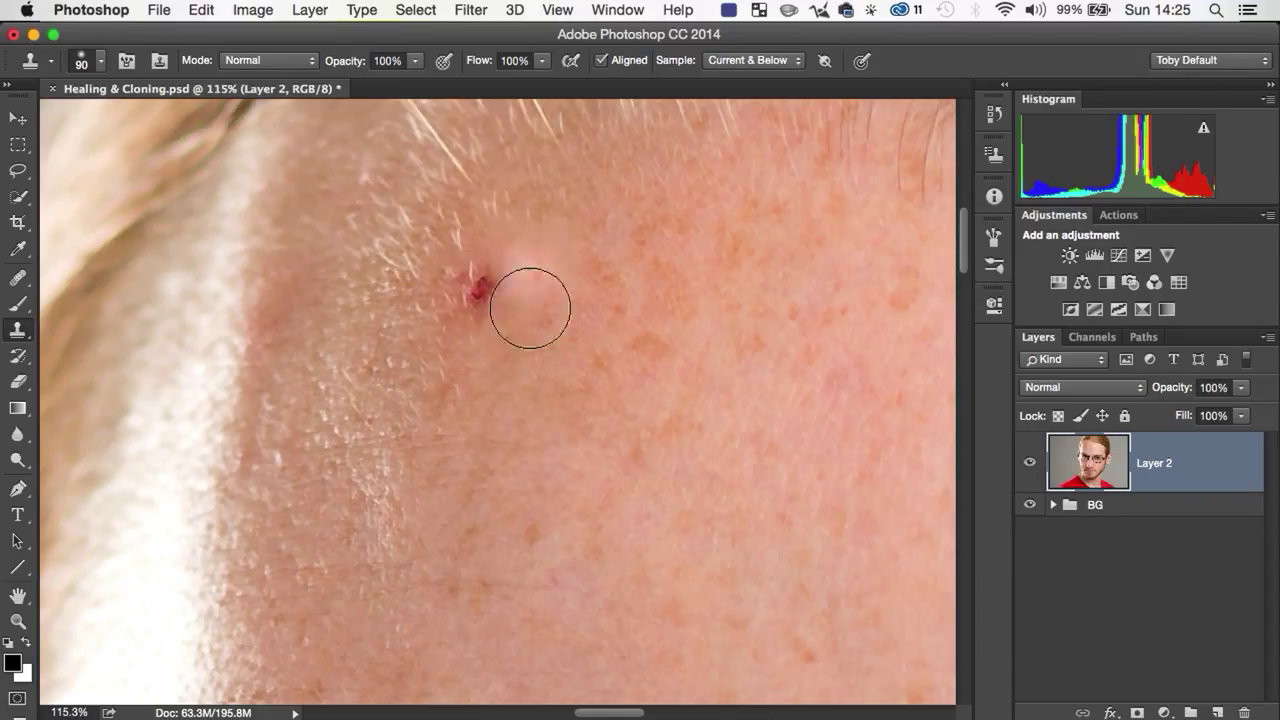
left_click_drag(513, 321, 508, 314)
key("super+z")
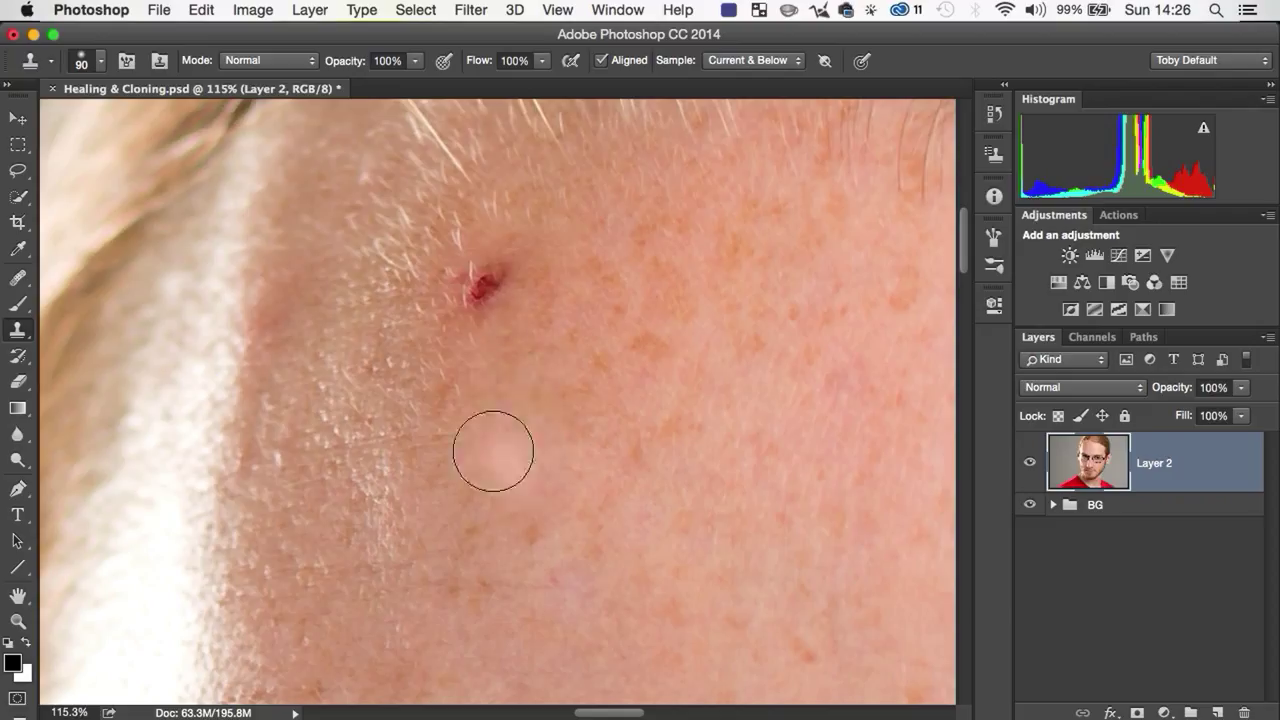
- Sample skin just below the red blemish, stamp it over the blemish, and compare before and after
key("alt")
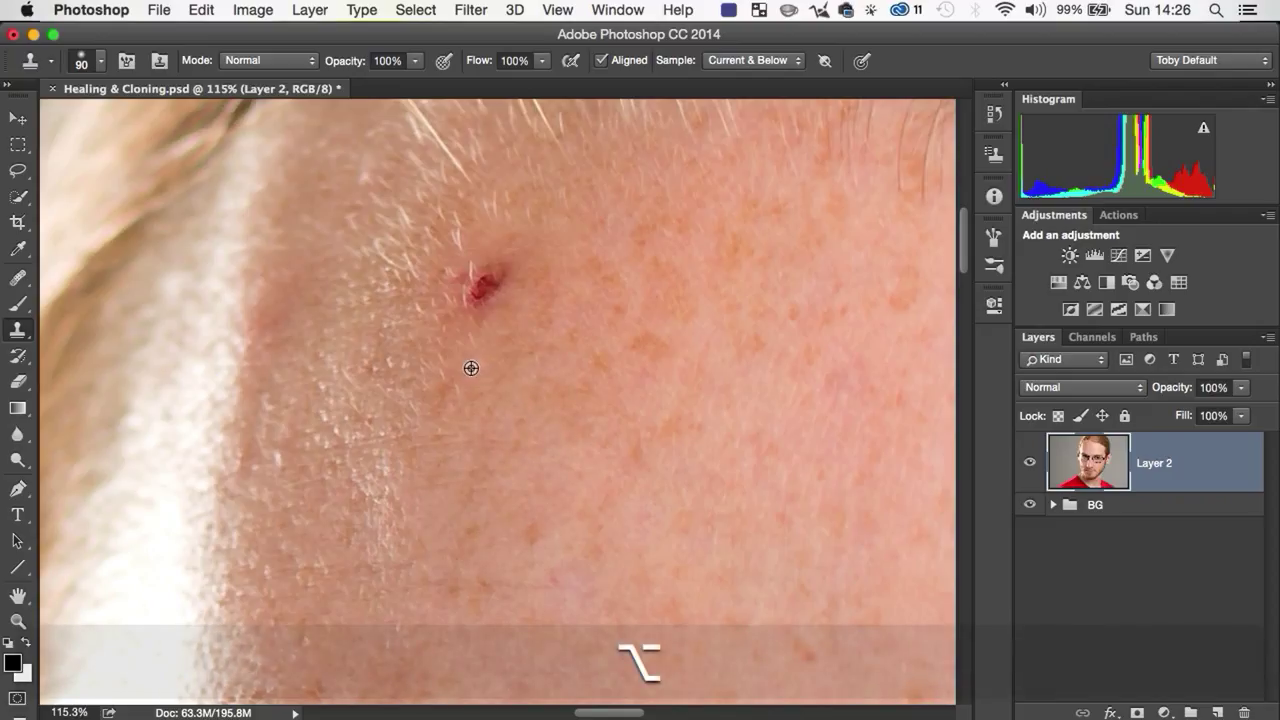
left_click(469, 369, "alt")
left_click(485, 285)
key("super+z")
key("super+z")
- Examine the retouched forehead spot in the whole portrait and up close
key("z")
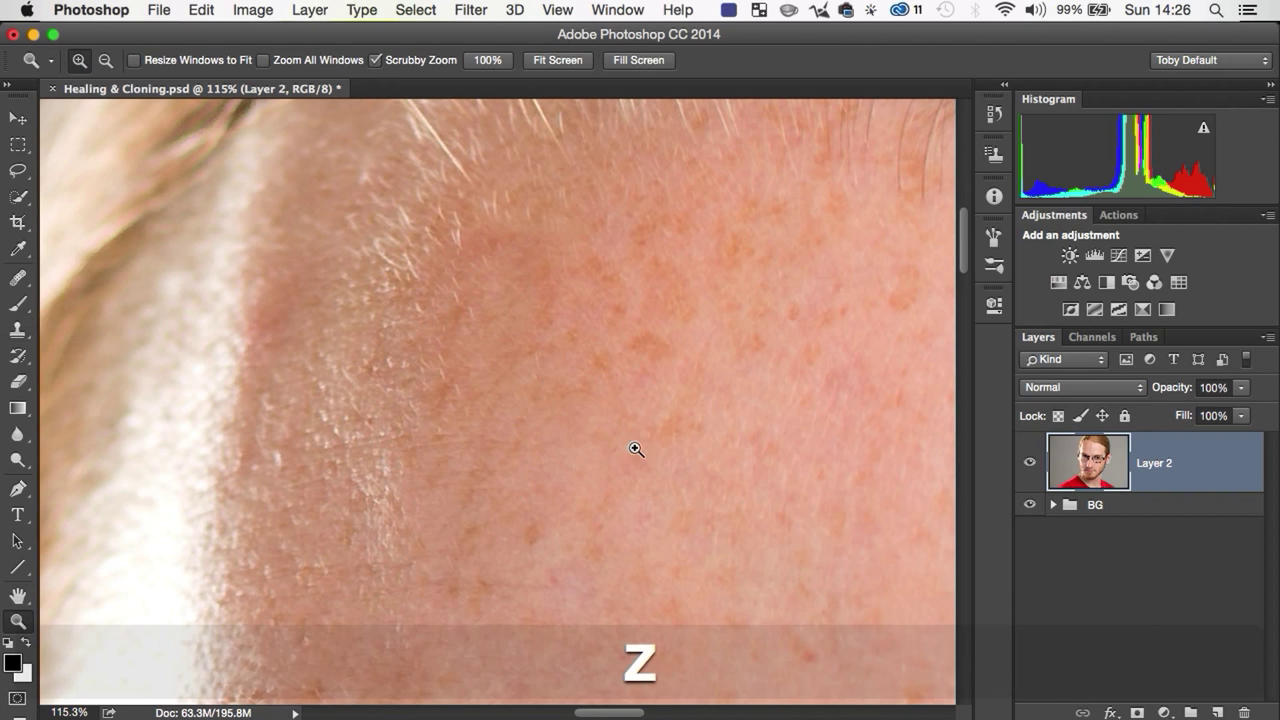
left_click_drag(634, 449, 534, 506)
key("space")
left_click_drag(565, 447, 474, 354)
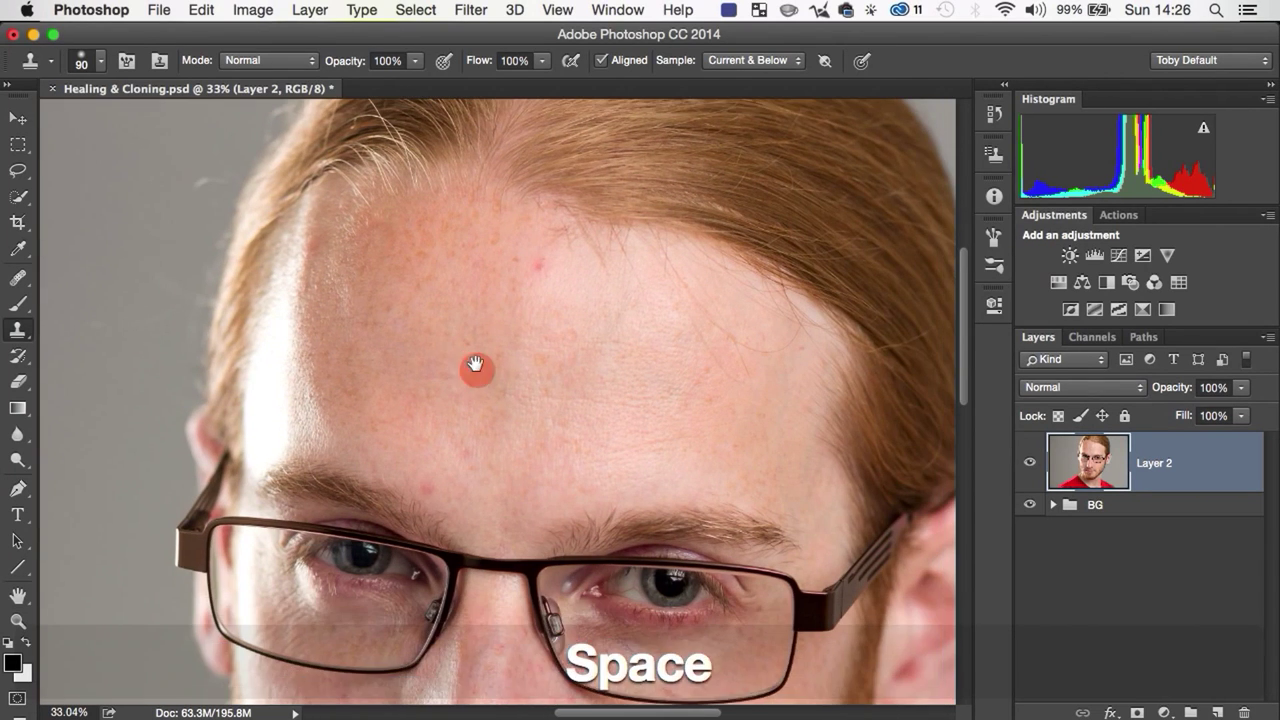
key("z")
mouse_move(606, 398)
left_mouse_down()
mouse_move(531, 440)
mouse_move(520, 411)
left_mouse_up()
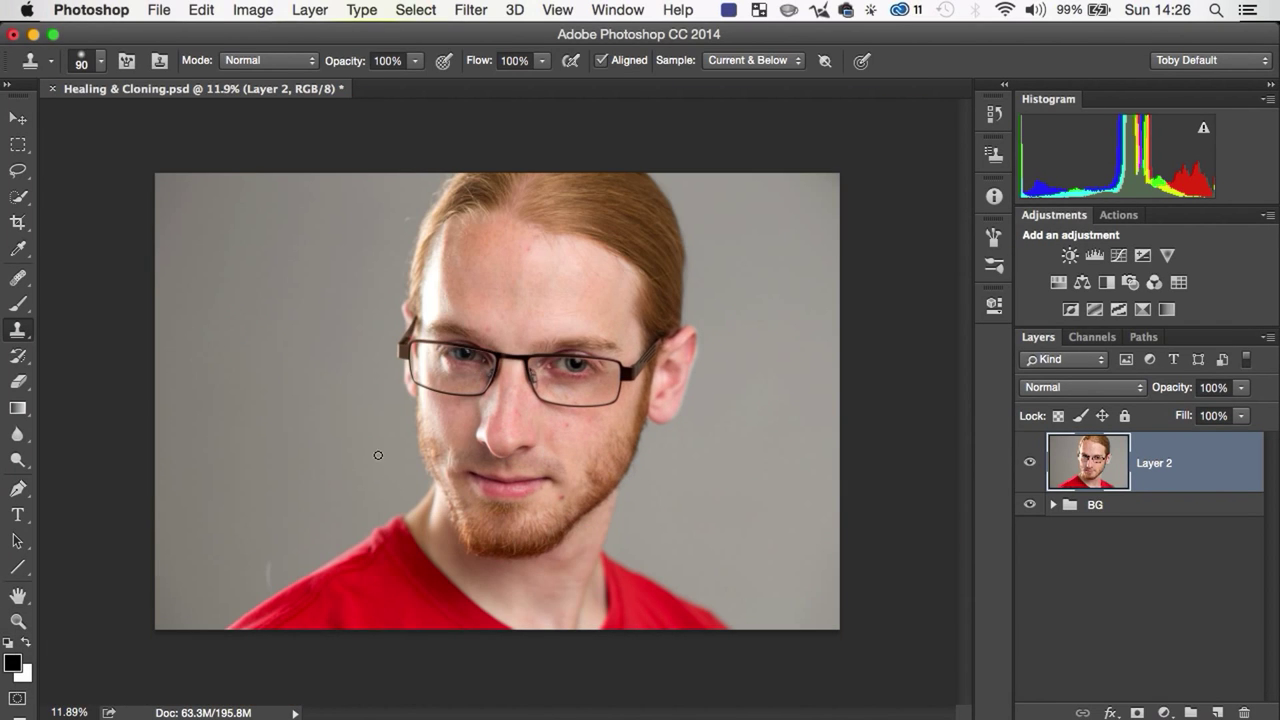
key("z")
left_click_drag(383, 309, 421, 313)
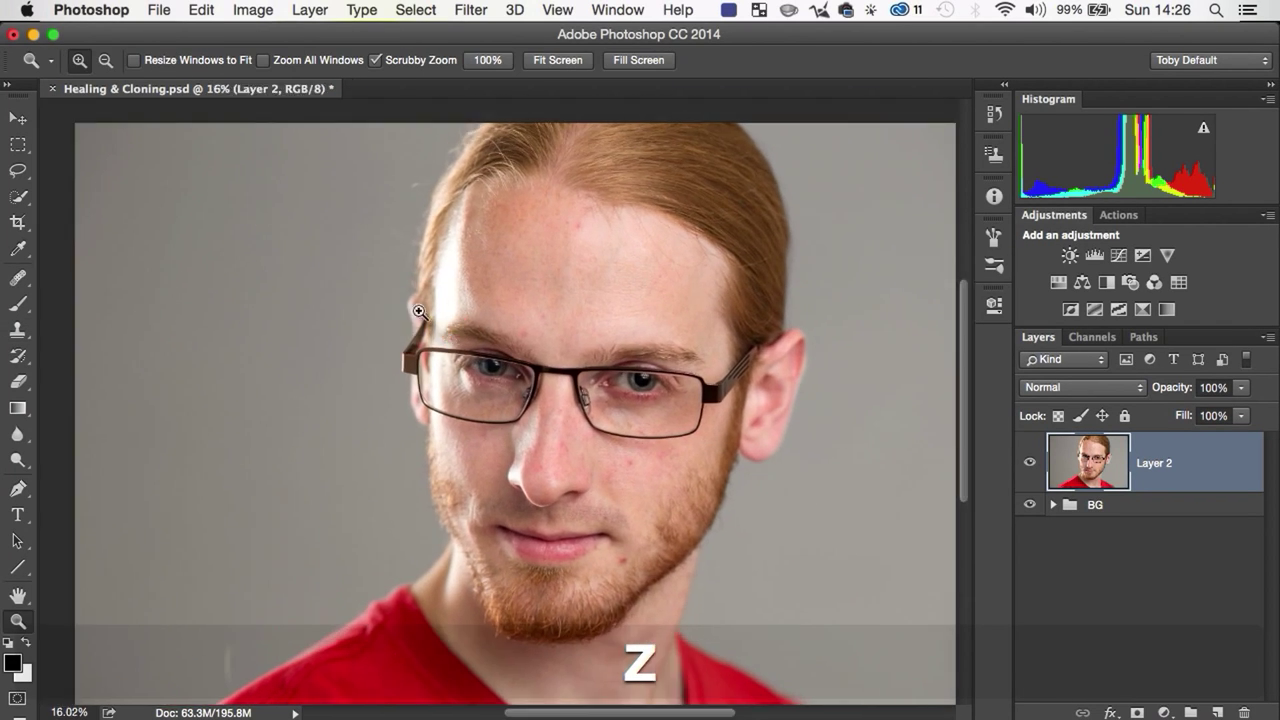
key("s")
key("z")
left_click_drag(500, 200, 604, 205)
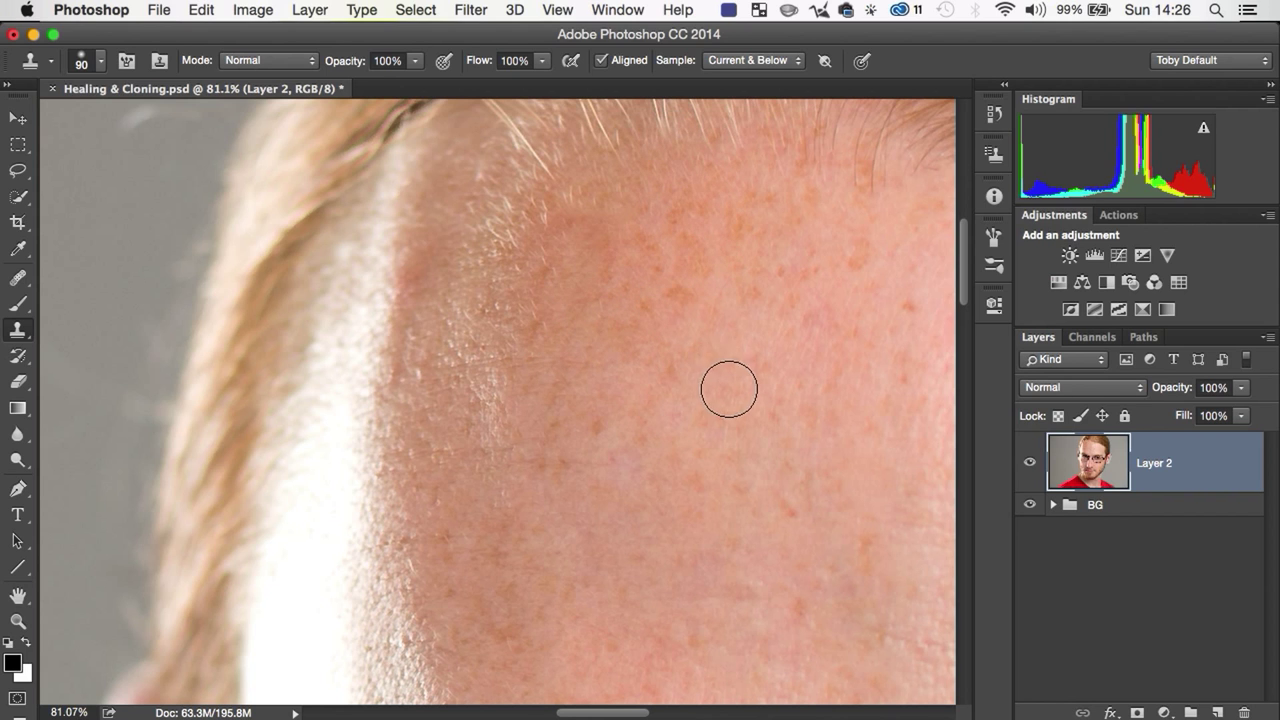
- Undo the clone stamp covering the red blemish on the forehead
key("alt+super+z")
key("z")
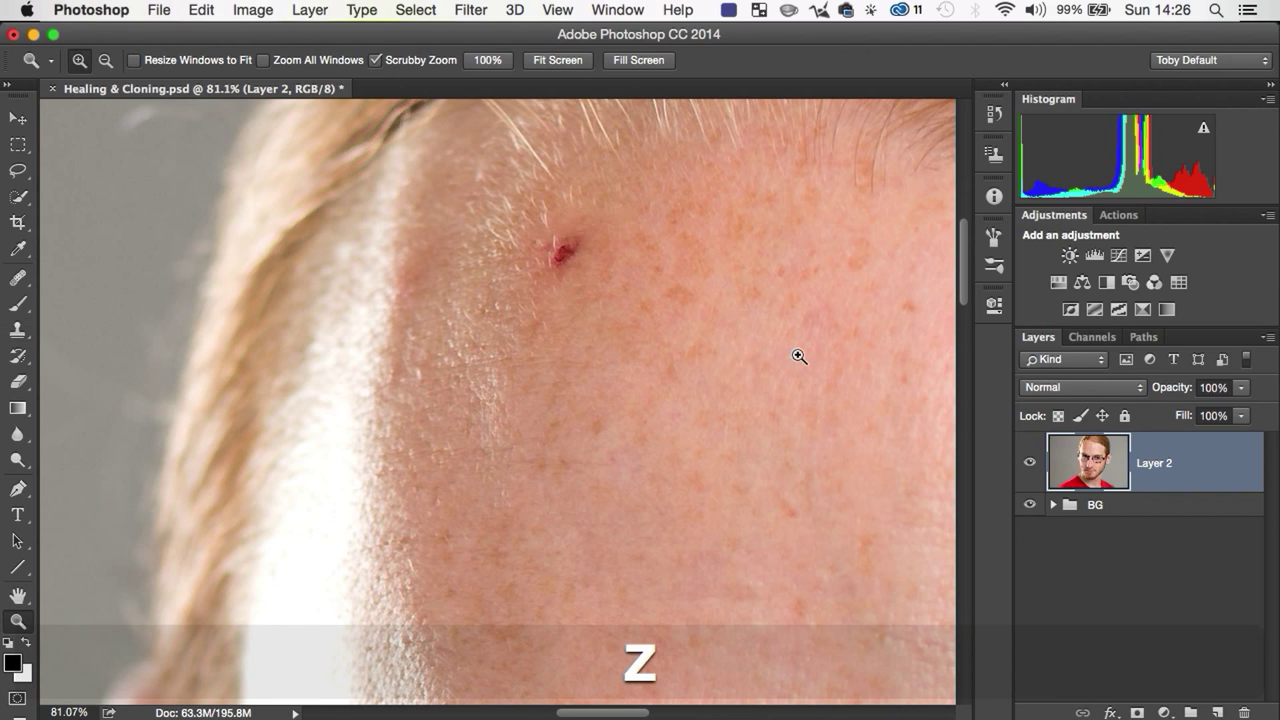
mouse_move(798, 356)
left_mouse_down()
mouse_move(738, 391)
mouse_move(766, 375)
mouse_move(643, 376)
mouse_move(574, 354)
left_mouse_up()
key("space")
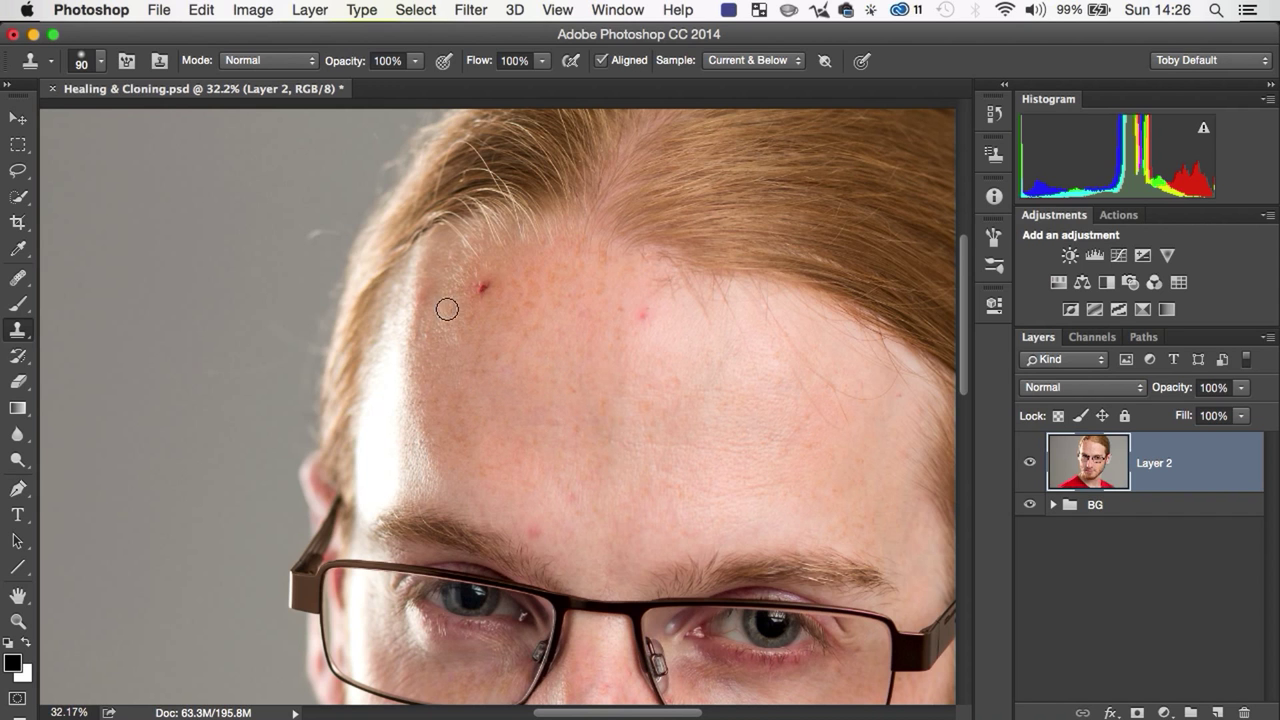
- Stamp cloned skin over the red forehead blemish once more, and undo it
key("z")
left_click_drag(477, 283, 586, 237)
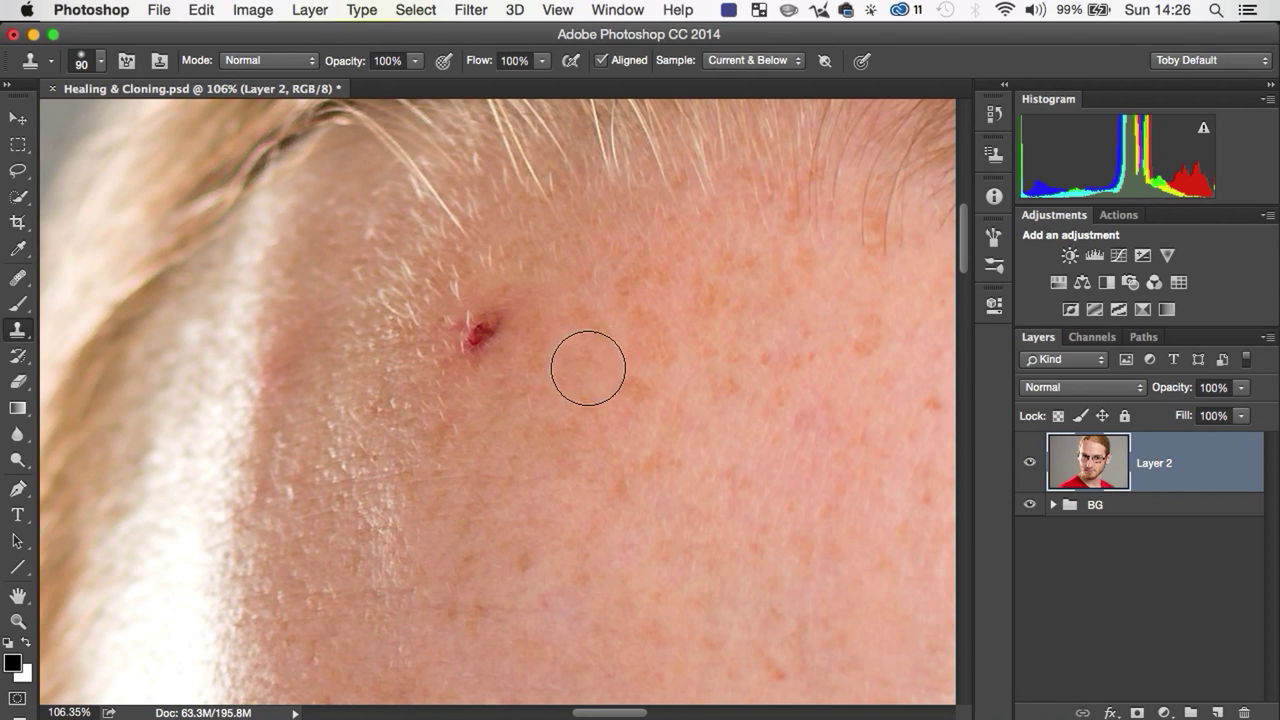
left_click(480, 337)
key("super+z")
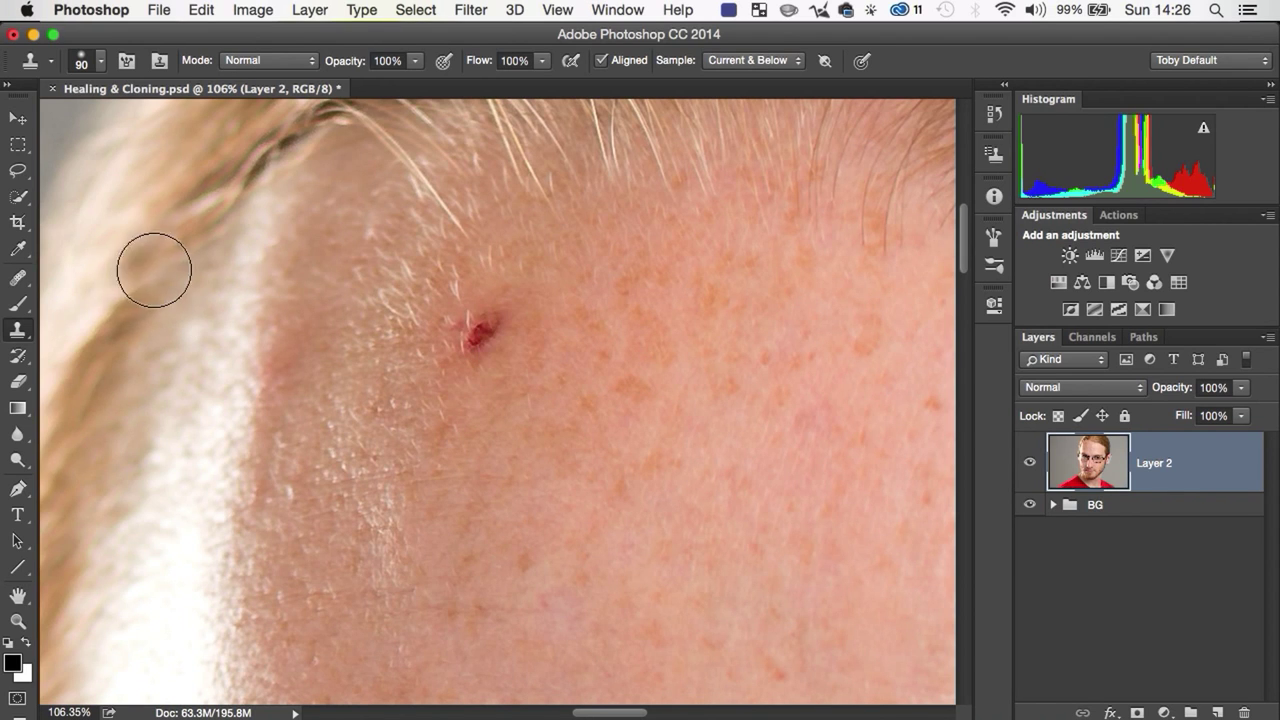
- Use the Healing Brush Tool to sample clean forehead skin and paint it over the red blemish near the hairline
left_click(17, 282)
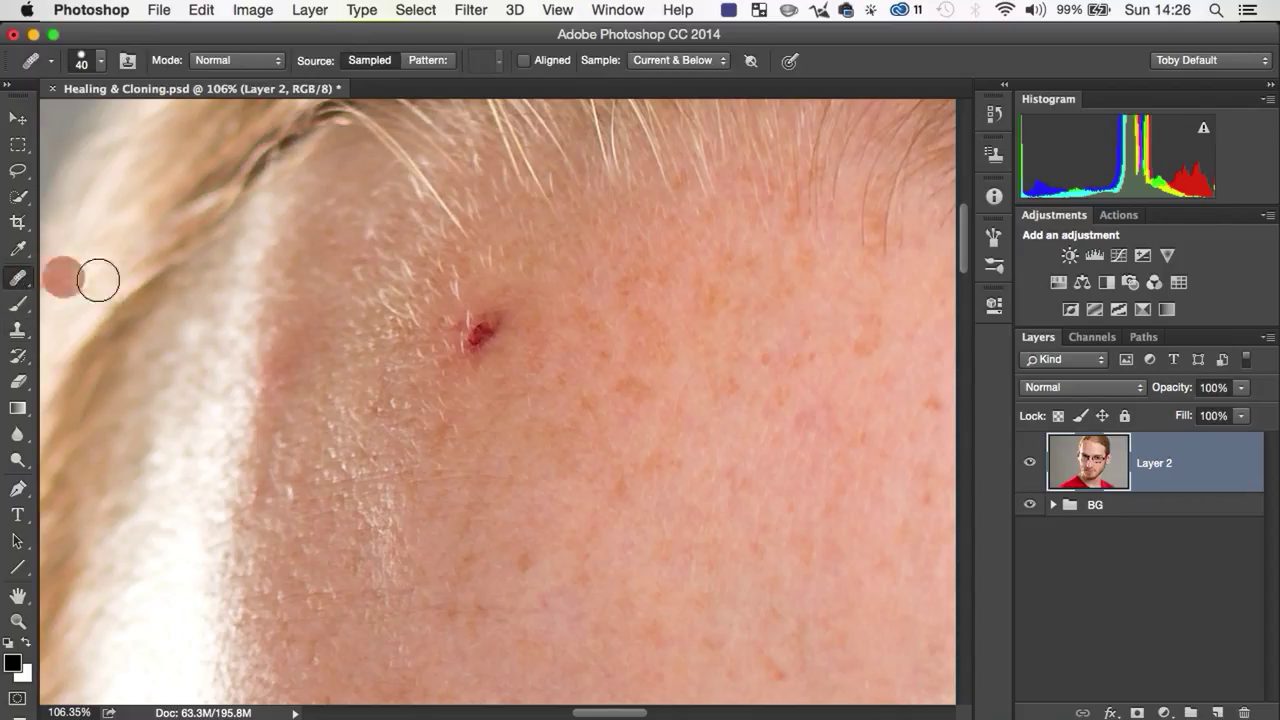
key("space")
left_click_drag(694, 348, 600, 354)
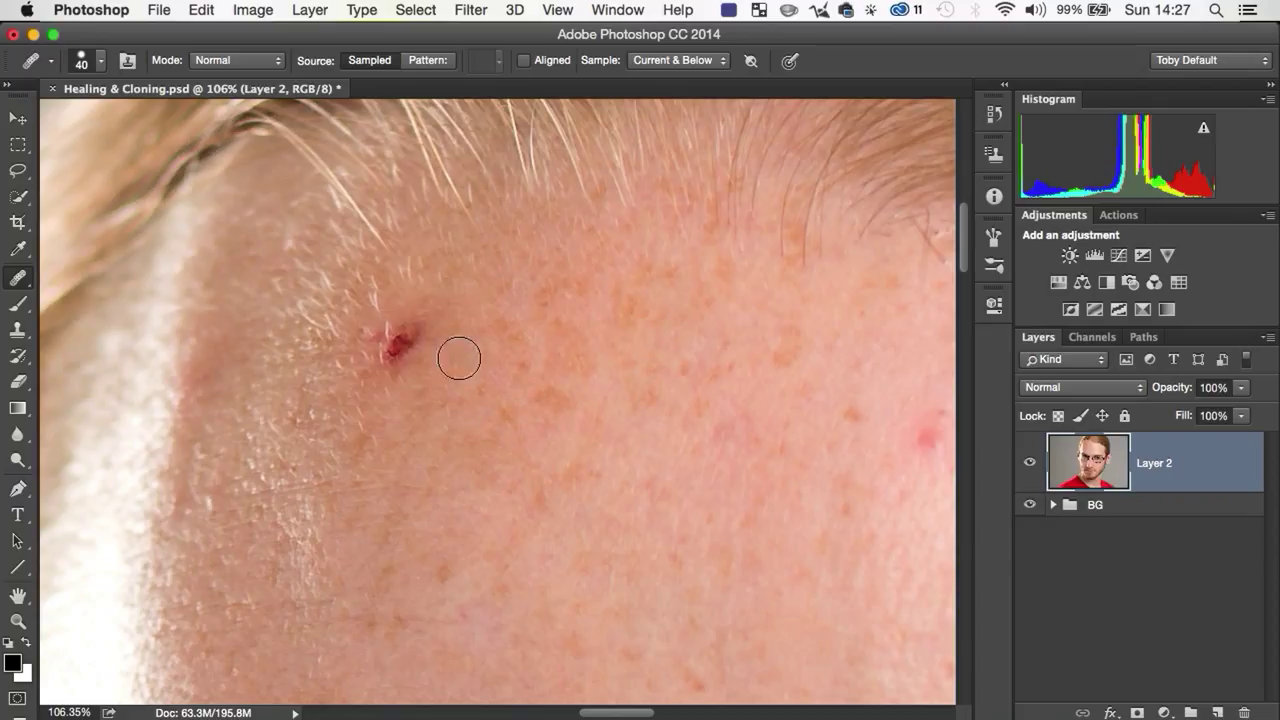
left_click(397, 358)
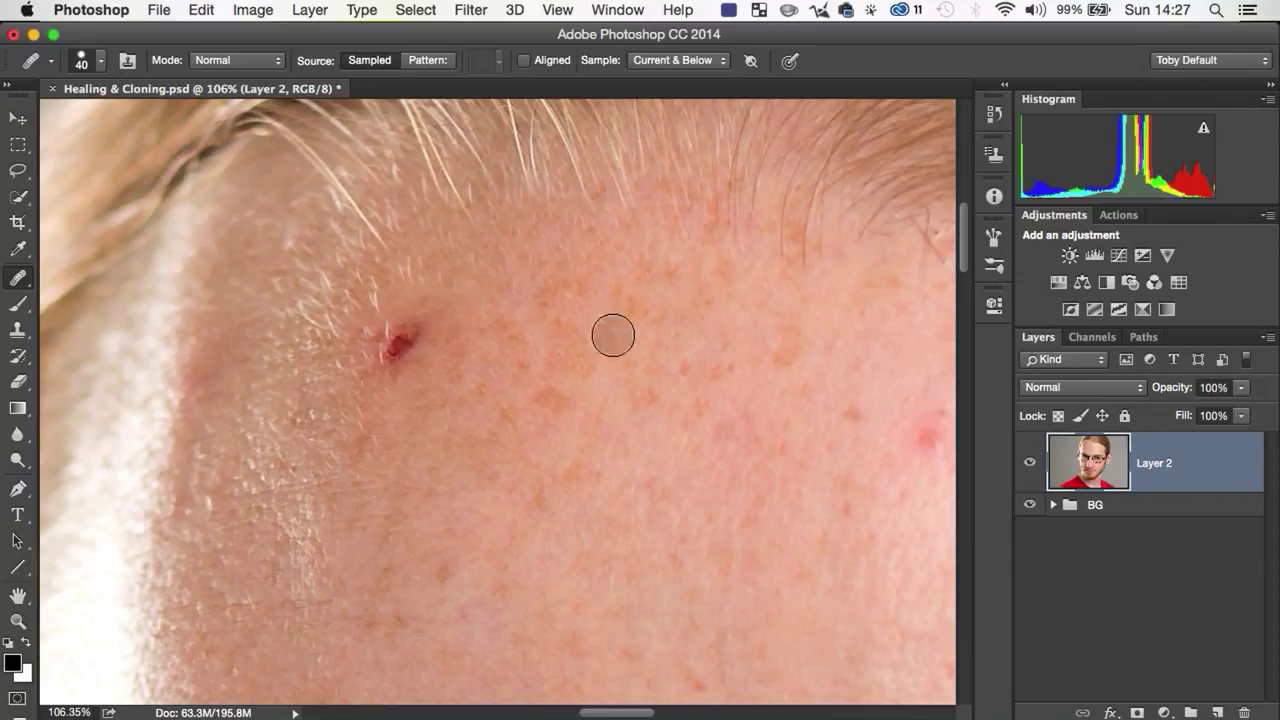
left_click(414, 345)
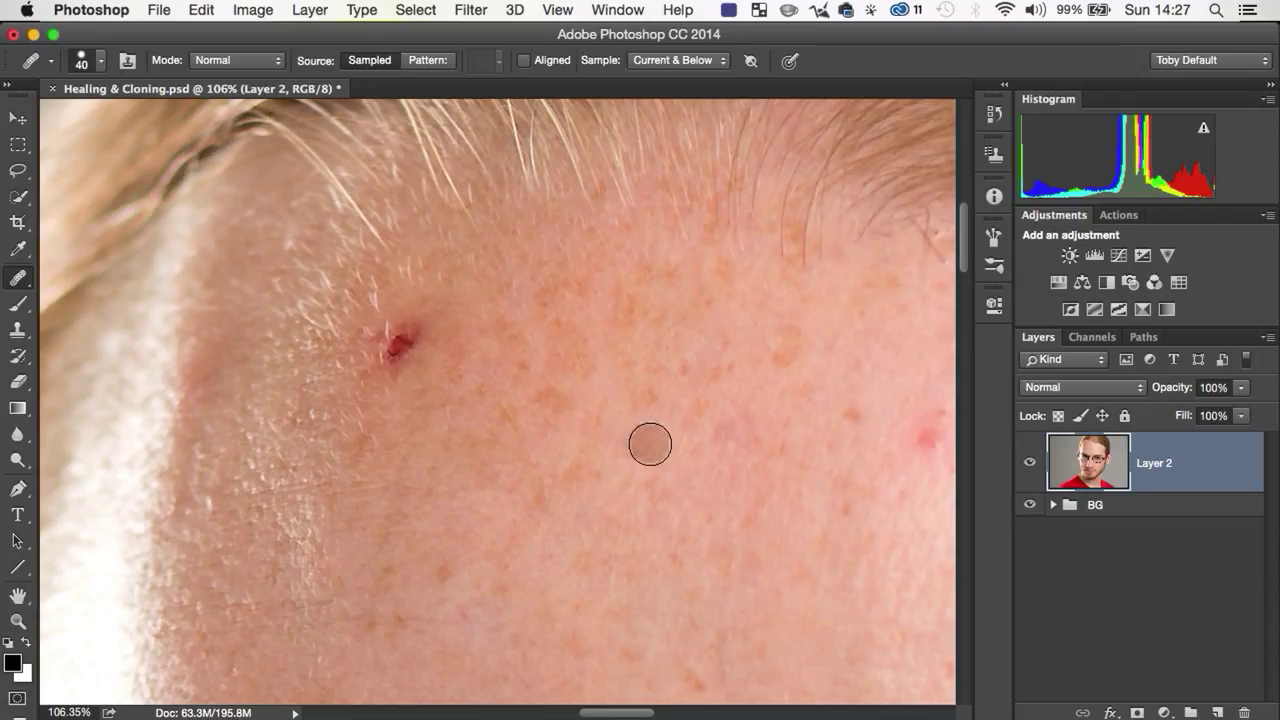
left_click(574, 437, "alt")
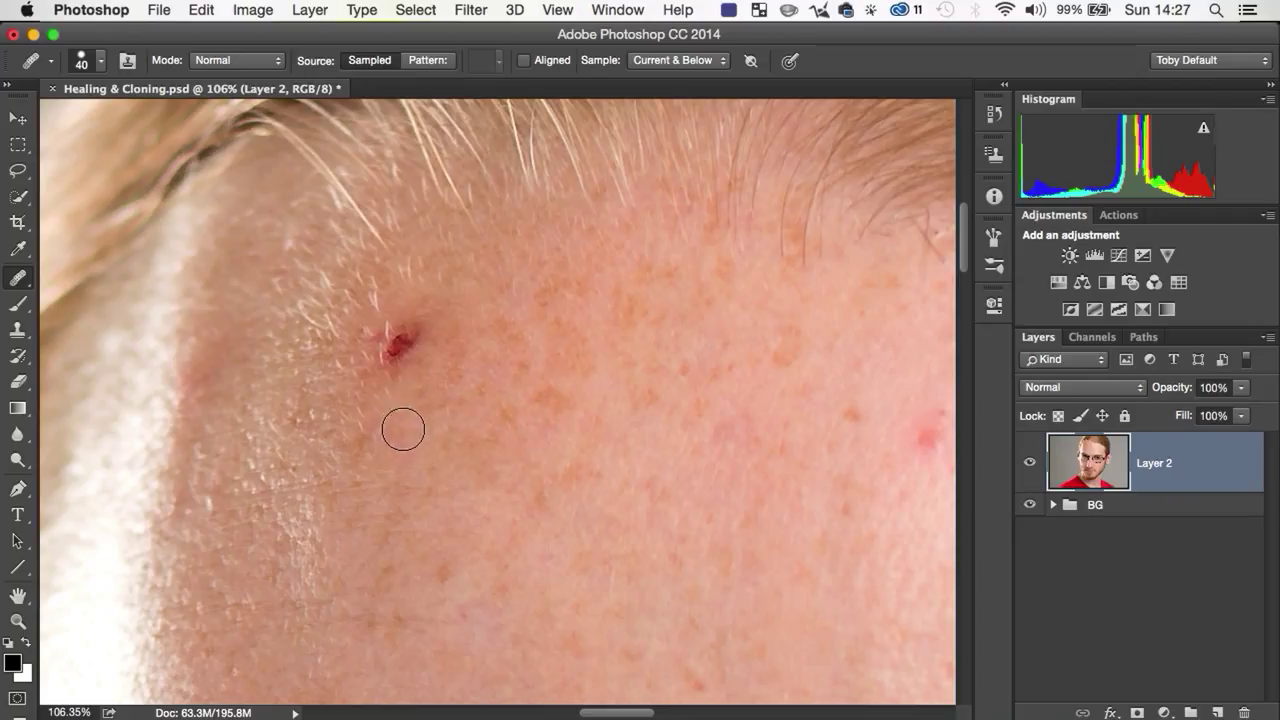
left_click(646, 277, "alt")
mouse_move(414, 349)
left_mouse_down()
mouse_move(394, 357)
mouse_move(391, 329)
mouse_move(388, 380)
mouse_move(395, 337)
mouse_move(391, 366)
mouse_move(411, 357)
mouse_move(406, 366)
left_mouse_up()
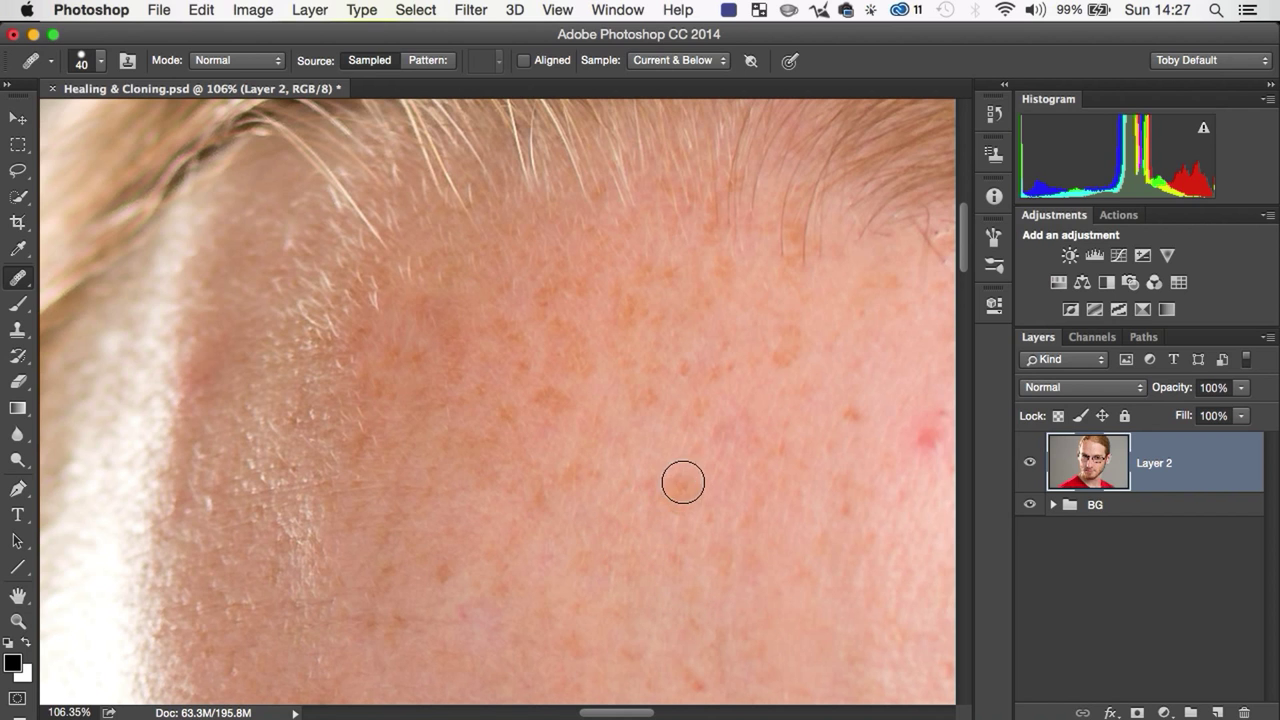
- Sample forehead skin near the second, pink spot and heal over the spot and the skin around it
key("space")
left_click_drag(766, 466, 497, 394)
left_click(630, 320)
key("alt")
left_click(579, 290, "alt")
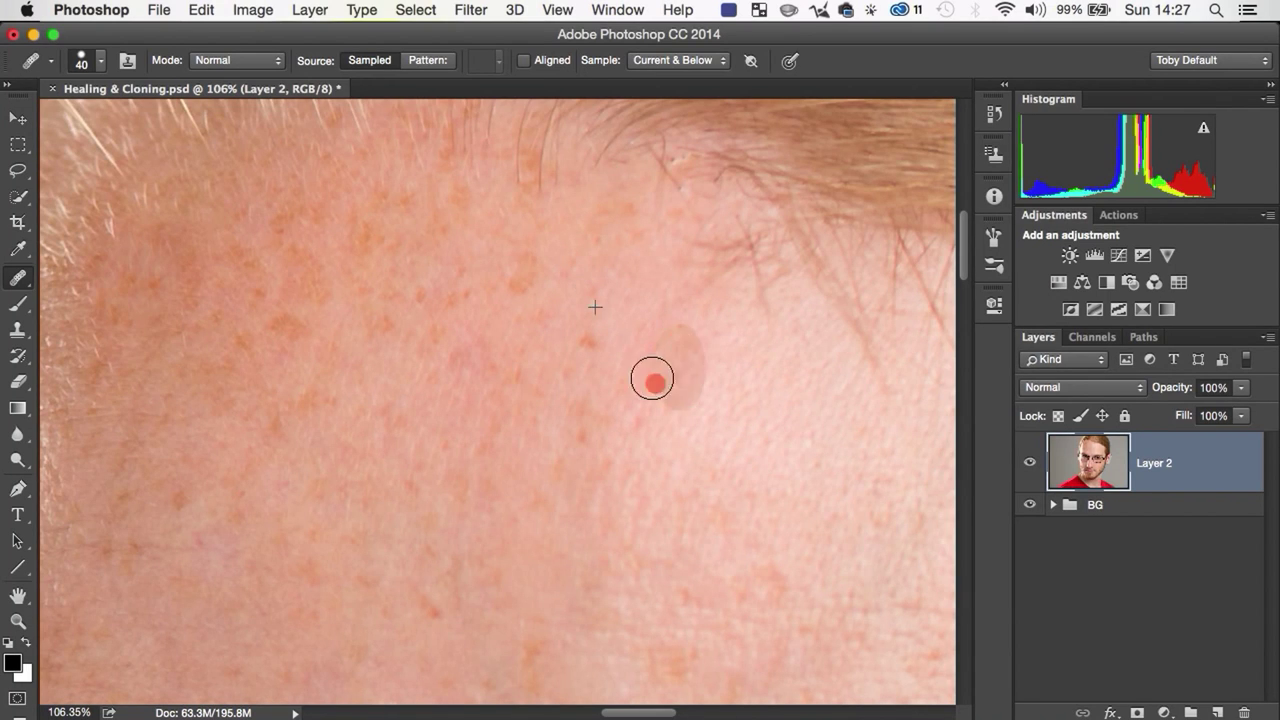
left_click_drag(658, 362, 654, 440)
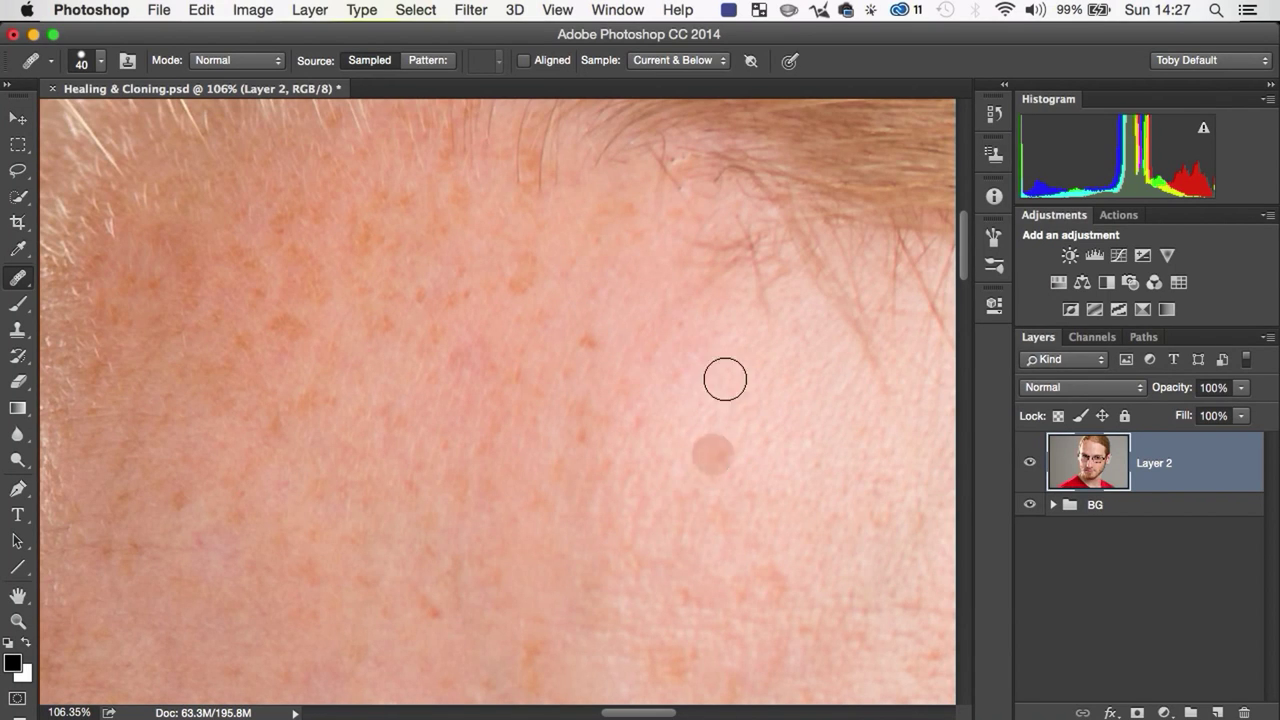
left_click(757, 366)
left_click(737, 386)
left_click(697, 377)
left_click(716, 392)
left_click(692, 402)
left_click(675, 403)
left_click(728, 402)
left_click(711, 340)
left_click(693, 384)
left_click(665, 352)
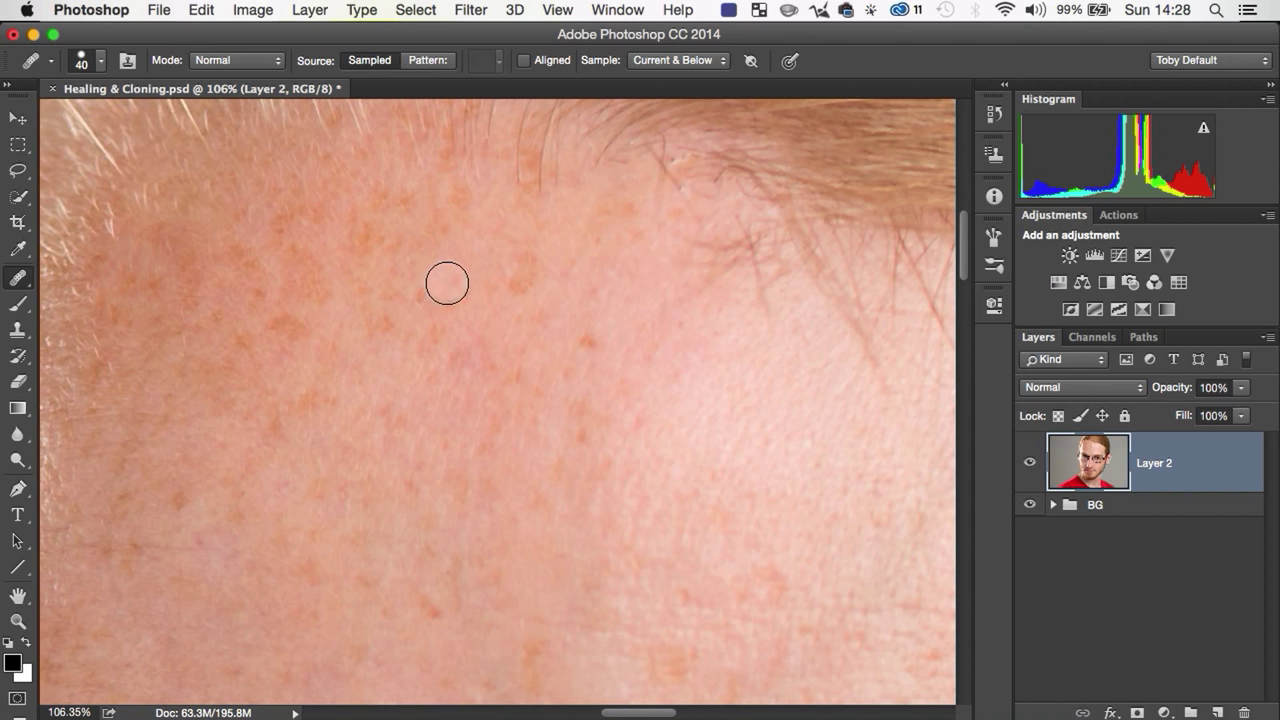
- Examine the healed forehead spots up close and within the wider face
key("space")
left_click_drag(500, 286, 546, 303)
left_click(205, 383)
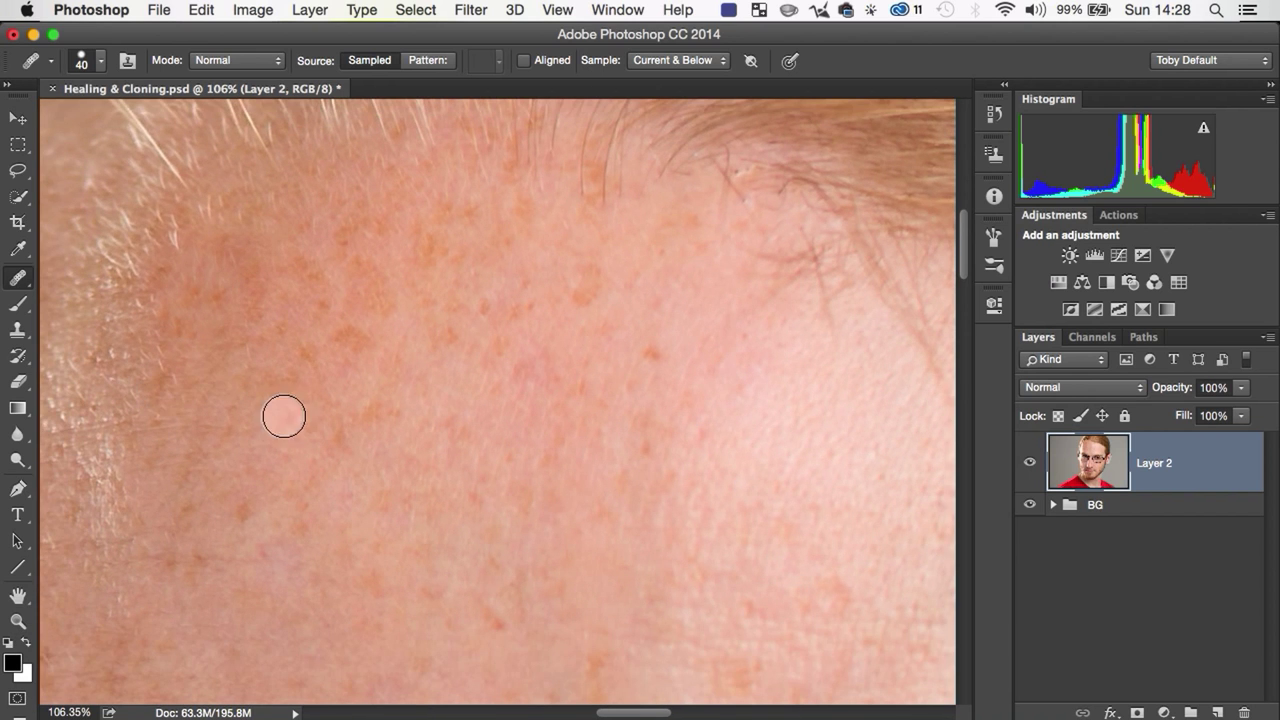
key("z")
left_click_drag(590, 435, 480, 455)
key("space")
mouse_move(597, 460)
left_mouse_down()
mouse_move(591, 429)
mouse_move(491, 329)
mouse_move(403, 324)
left_mouse_up()
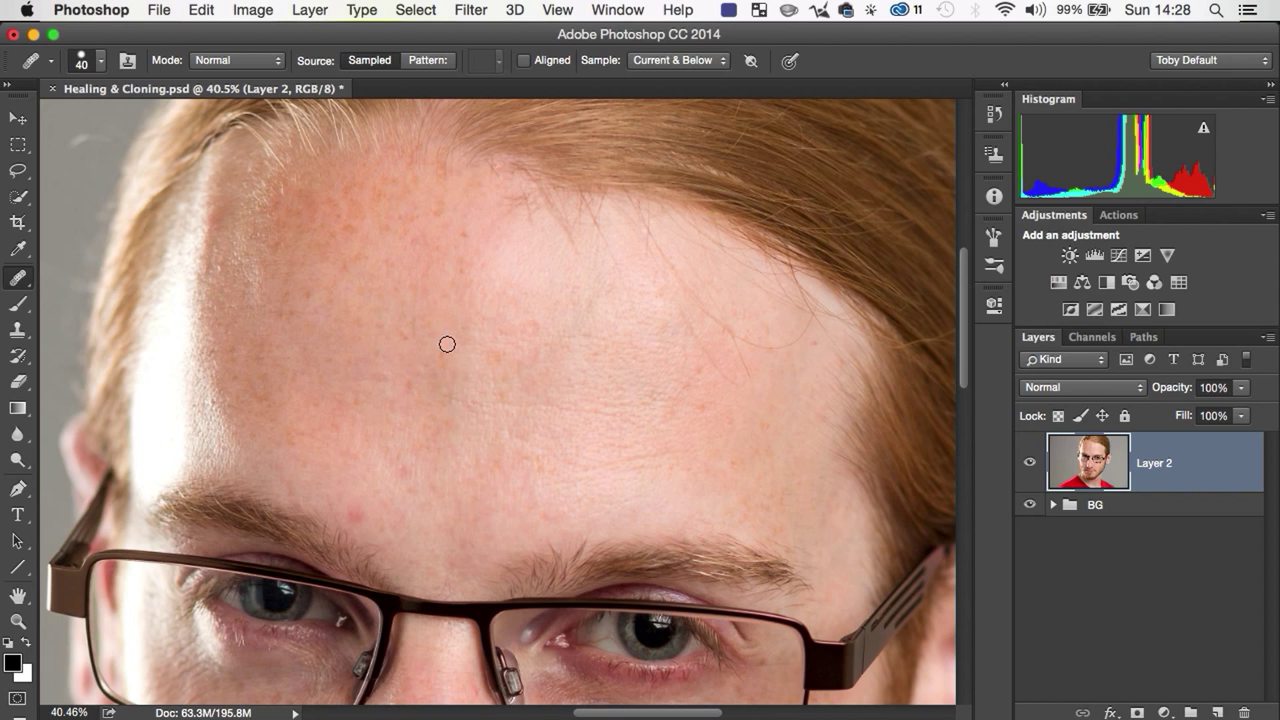
key("space")
left_click_drag(466, 477, 320, 260)
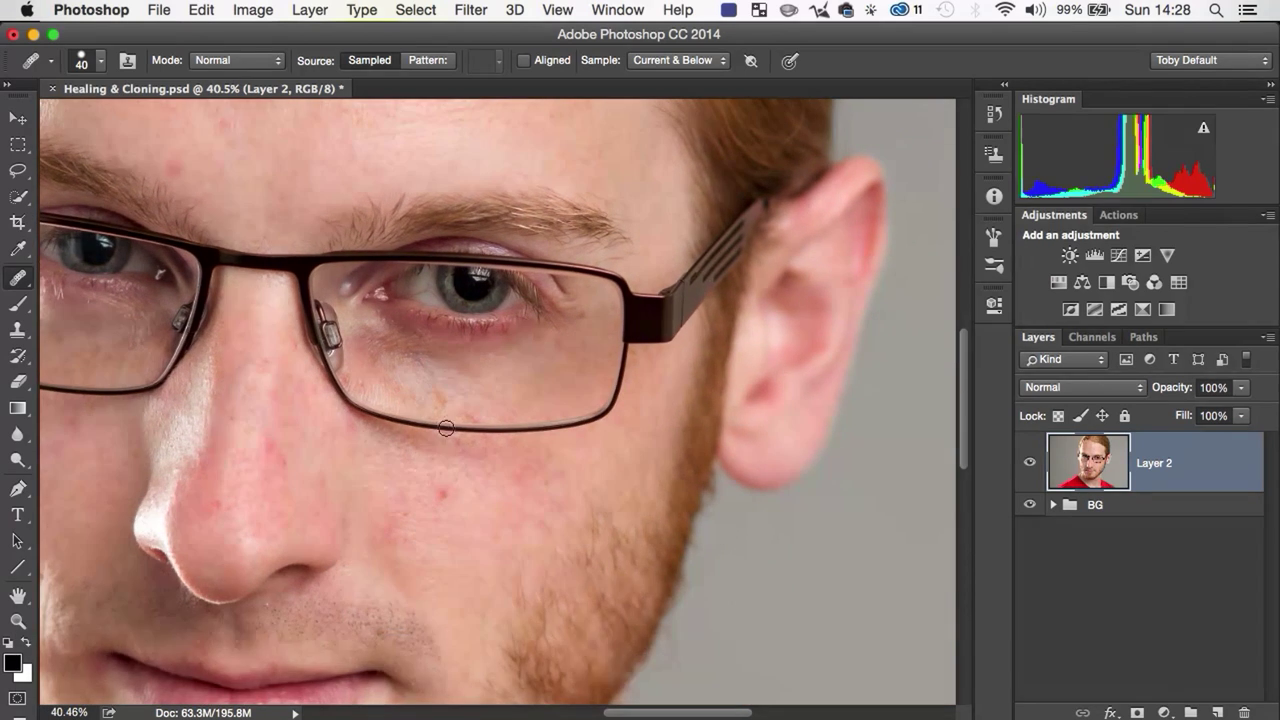
- Try healing the cheek skin directly along the lower rim of the glasses using sampled cheek skin
key("z")
mouse_move(429, 423)
left_mouse_down()
mouse_move(536, 386)
mouse_move(514, 414)
mouse_move(451, 423)
left_mouse_up()
key("space")
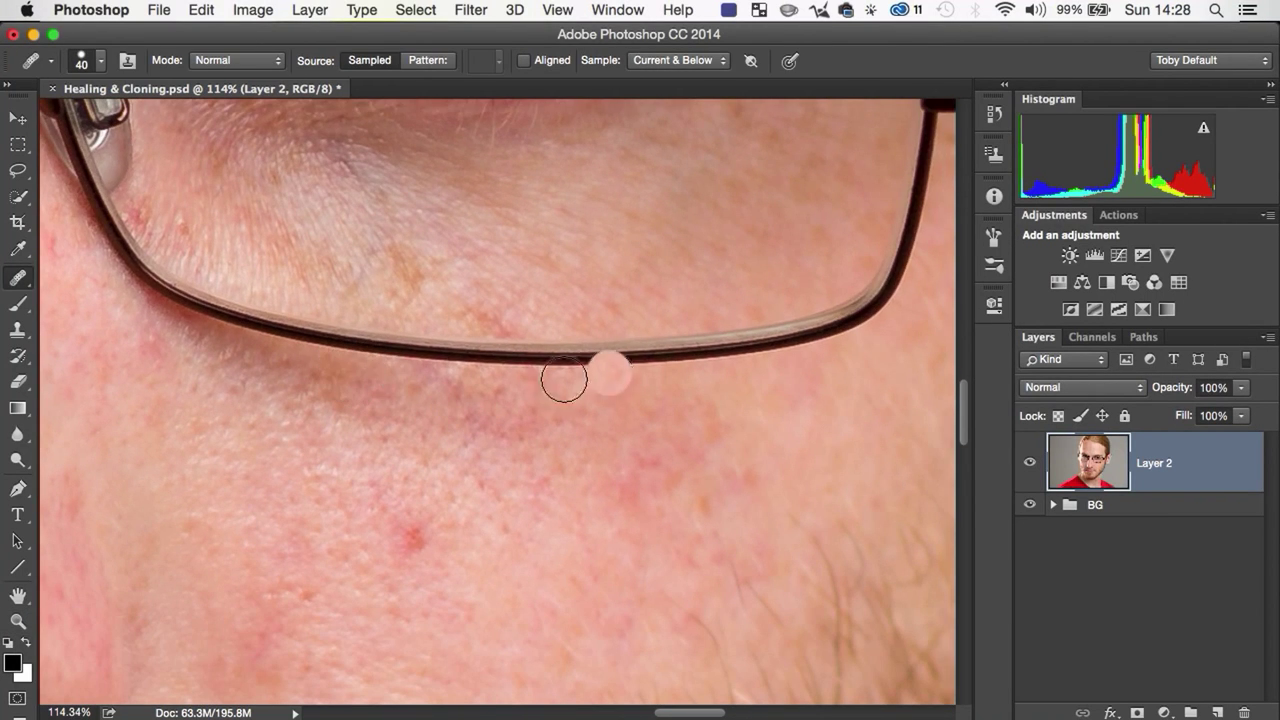
key("v")
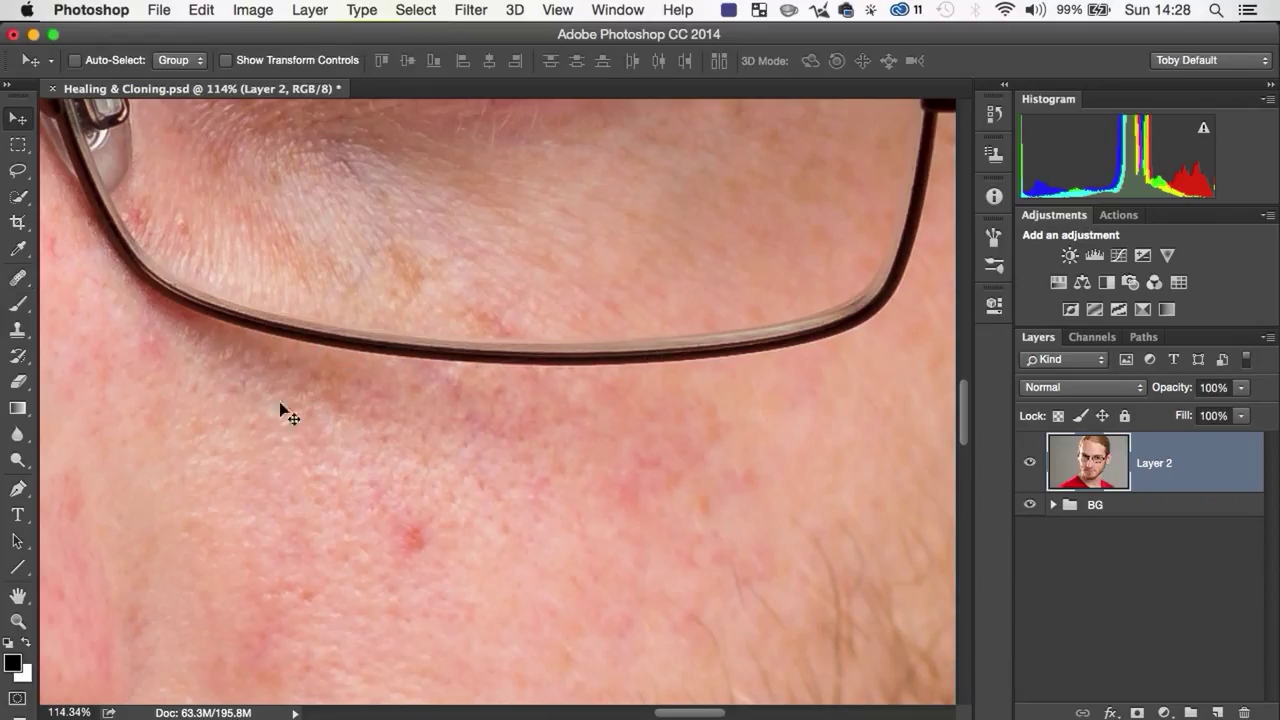
left_click(19, 280)
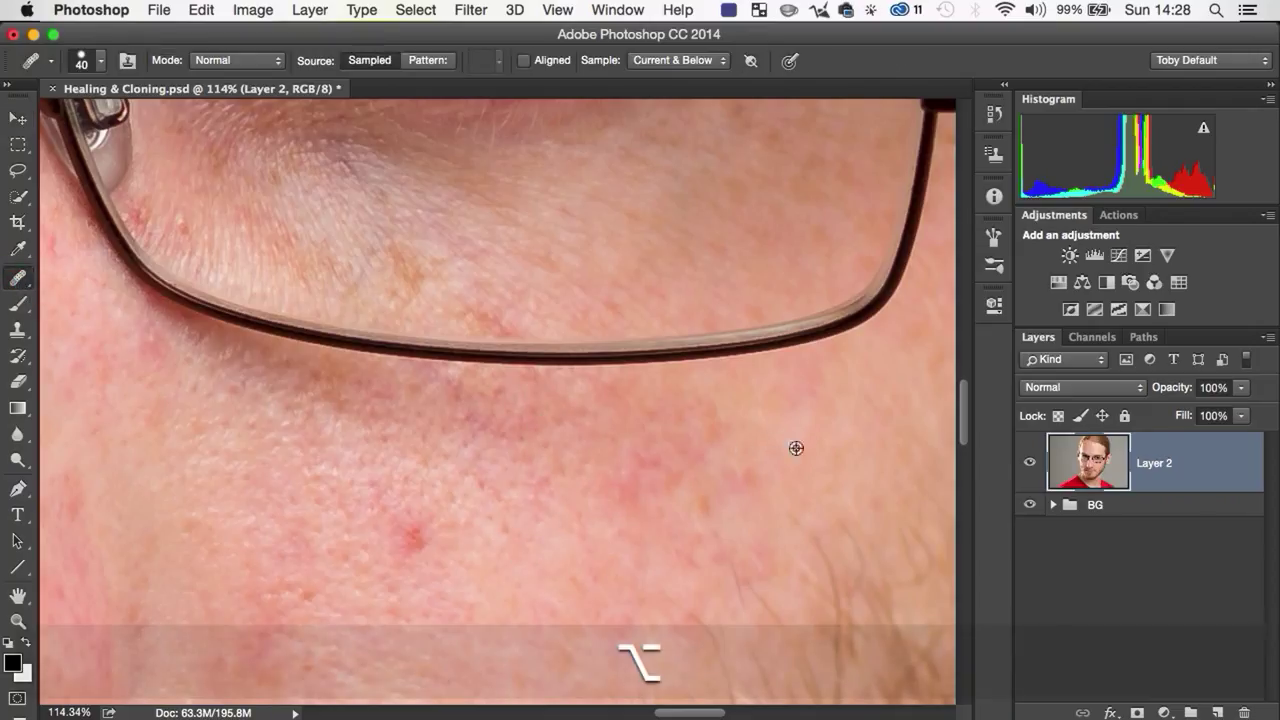
left_click(665, 476, "alt")
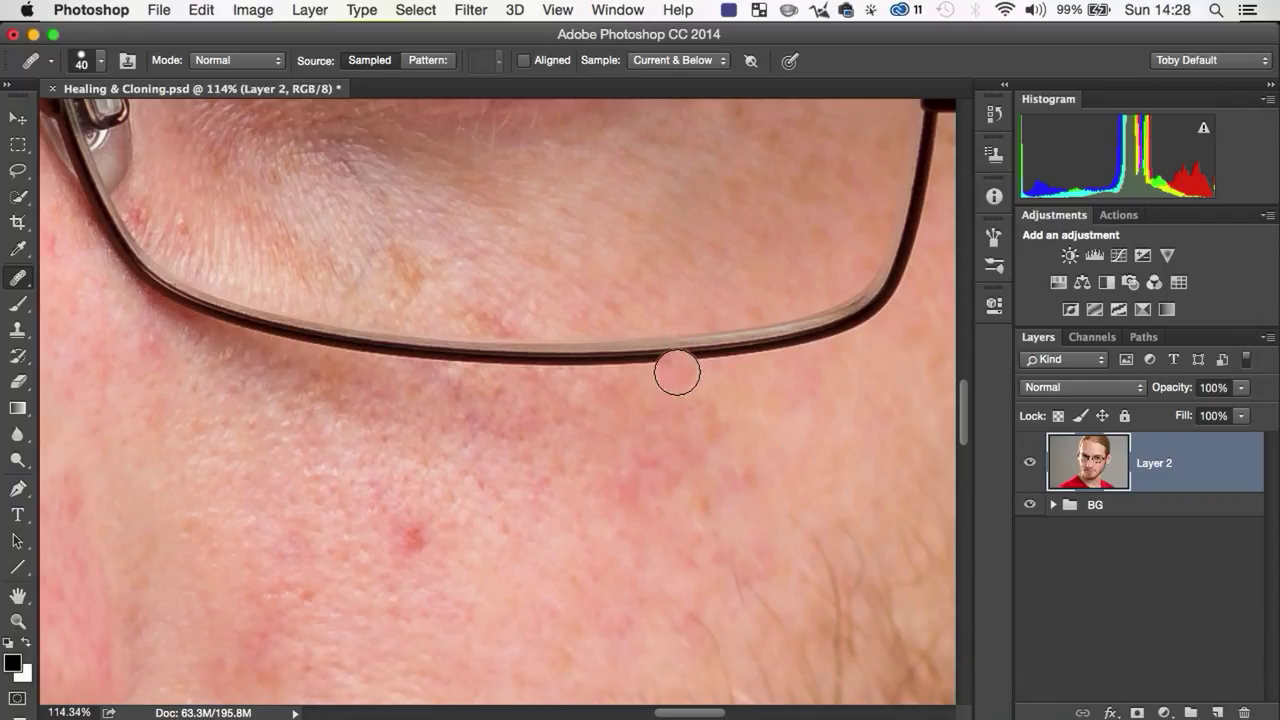
left_click_drag(631, 383, 432, 381)
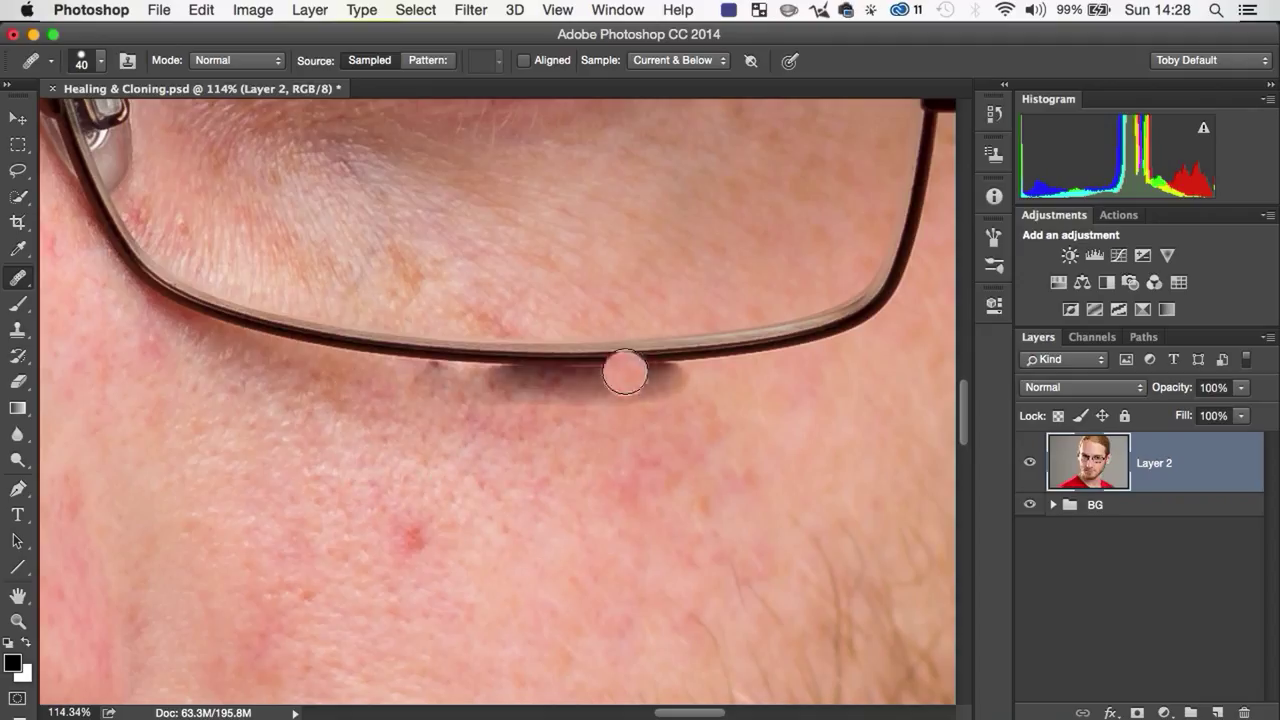
- Inspect the dark smear below the glasses rim and undo the healing stroke
key("v")
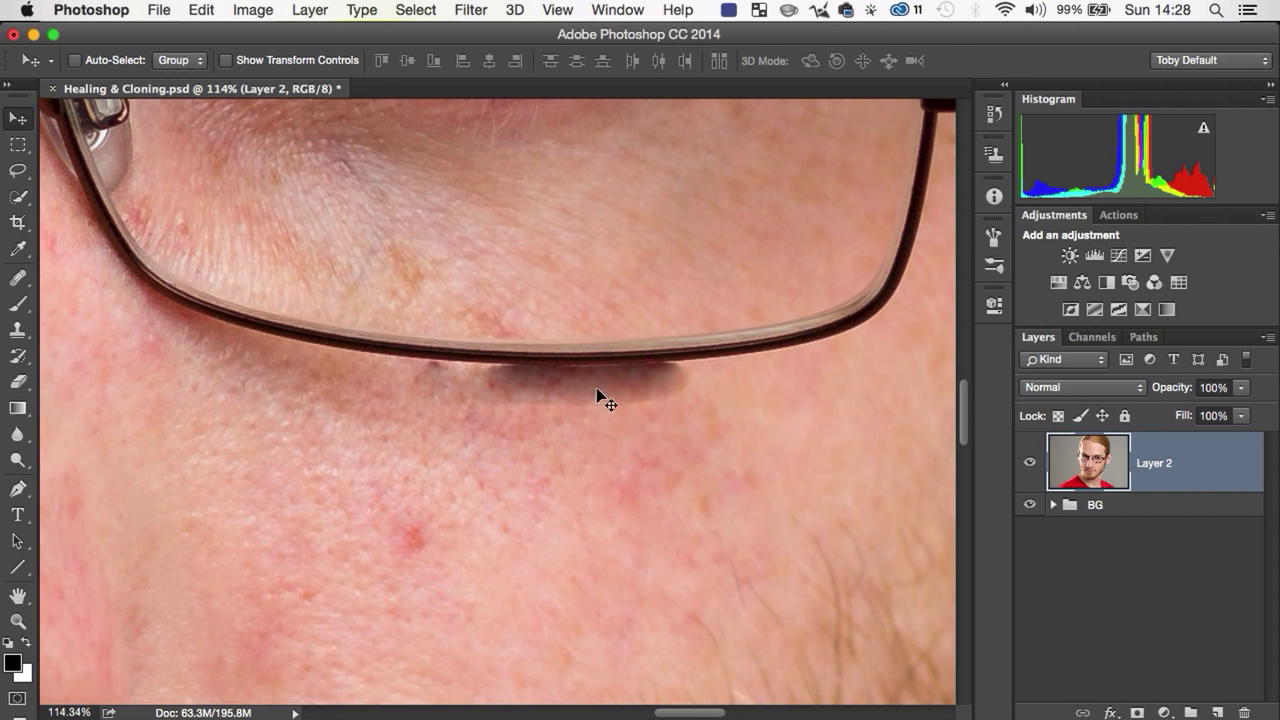
key("space")
left_click_drag(682, 468, 429, 449)
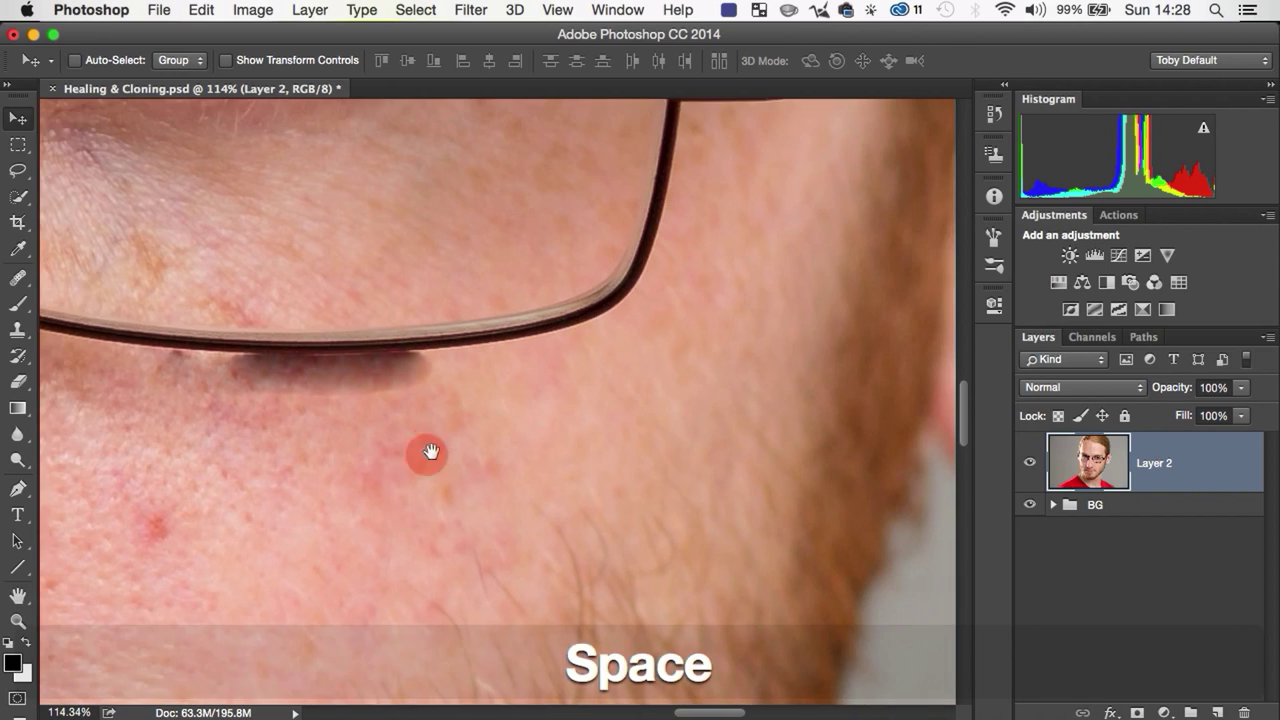
key("space")
left_click_drag(342, 492, 546, 528)
key("z")
left_click_drag(454, 439, 190, 592)
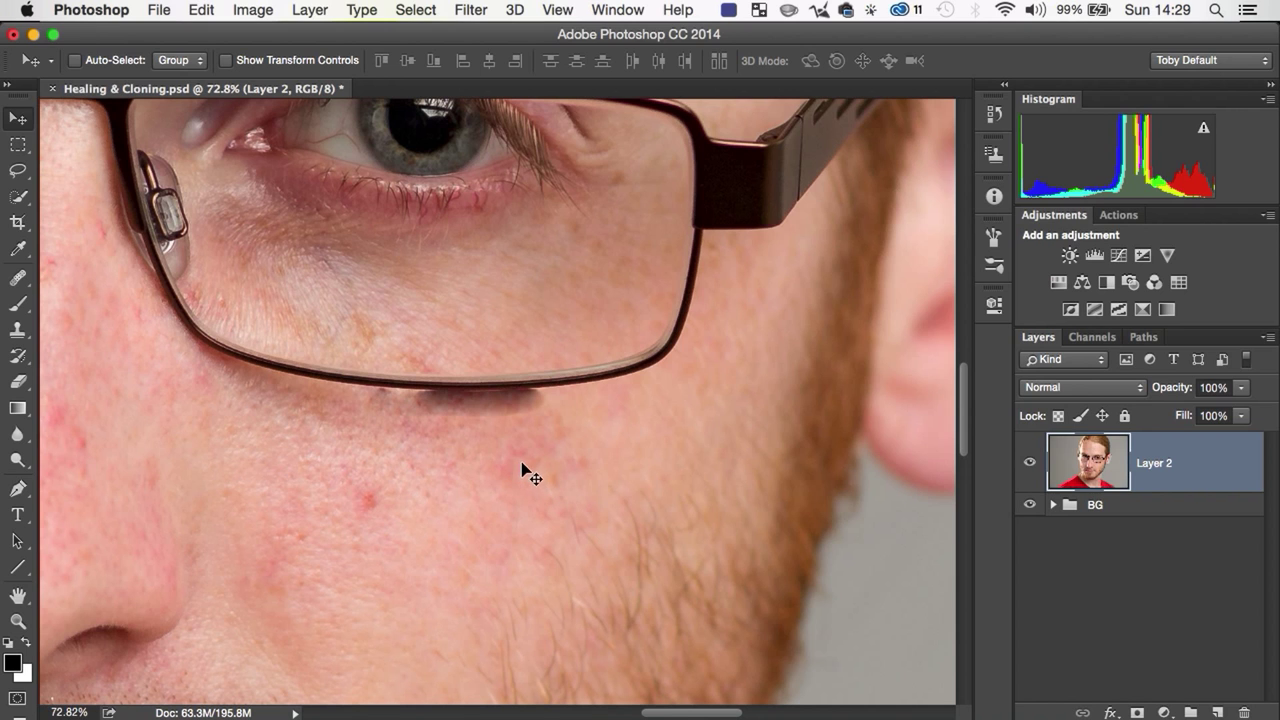
key("alt+super+z")
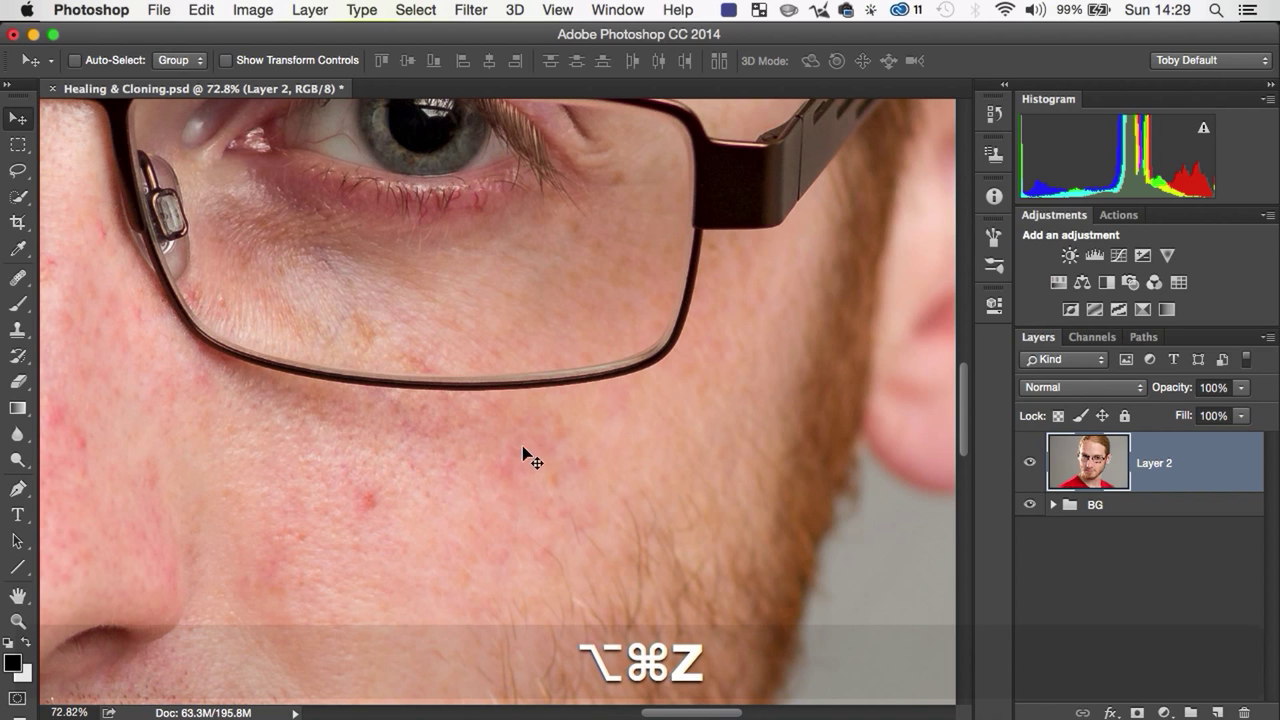
- Heal the red spot on the cheek below the glasses with the Healing Brush and view the face again
key("z")
left_click_drag(455, 414, 500, 403)
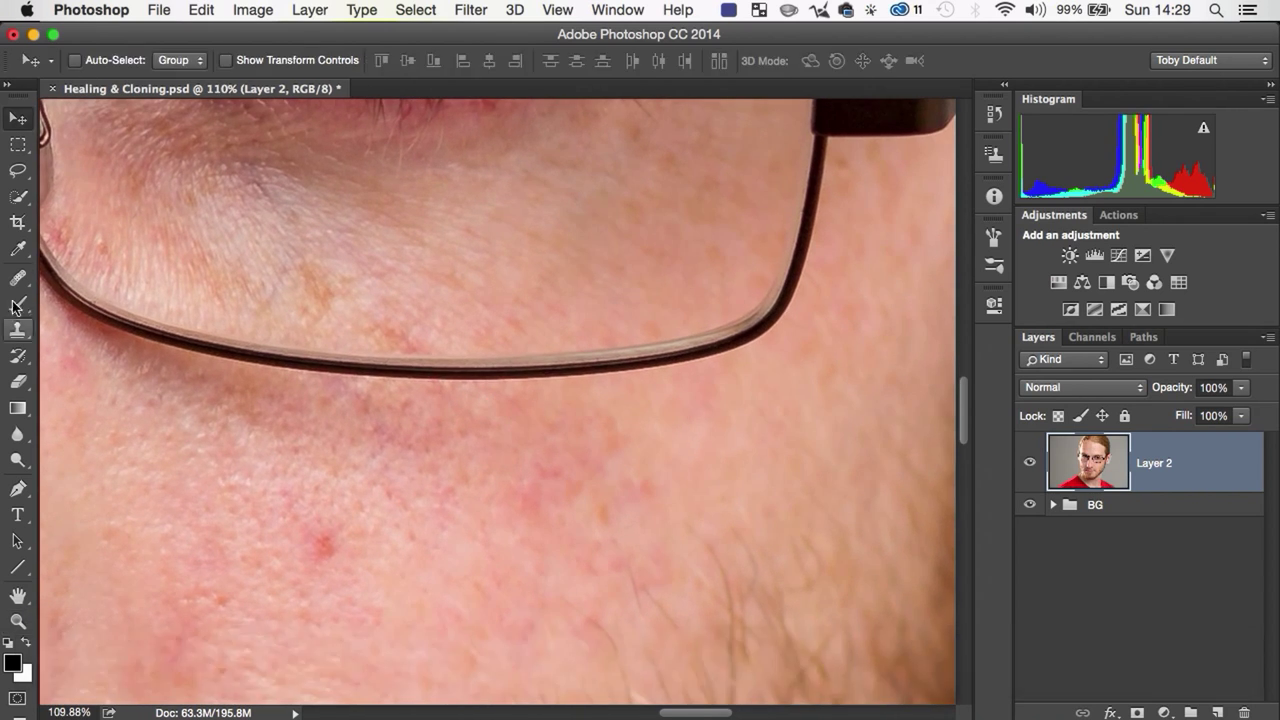
key("j")
left_click(316, 540)
key("space")
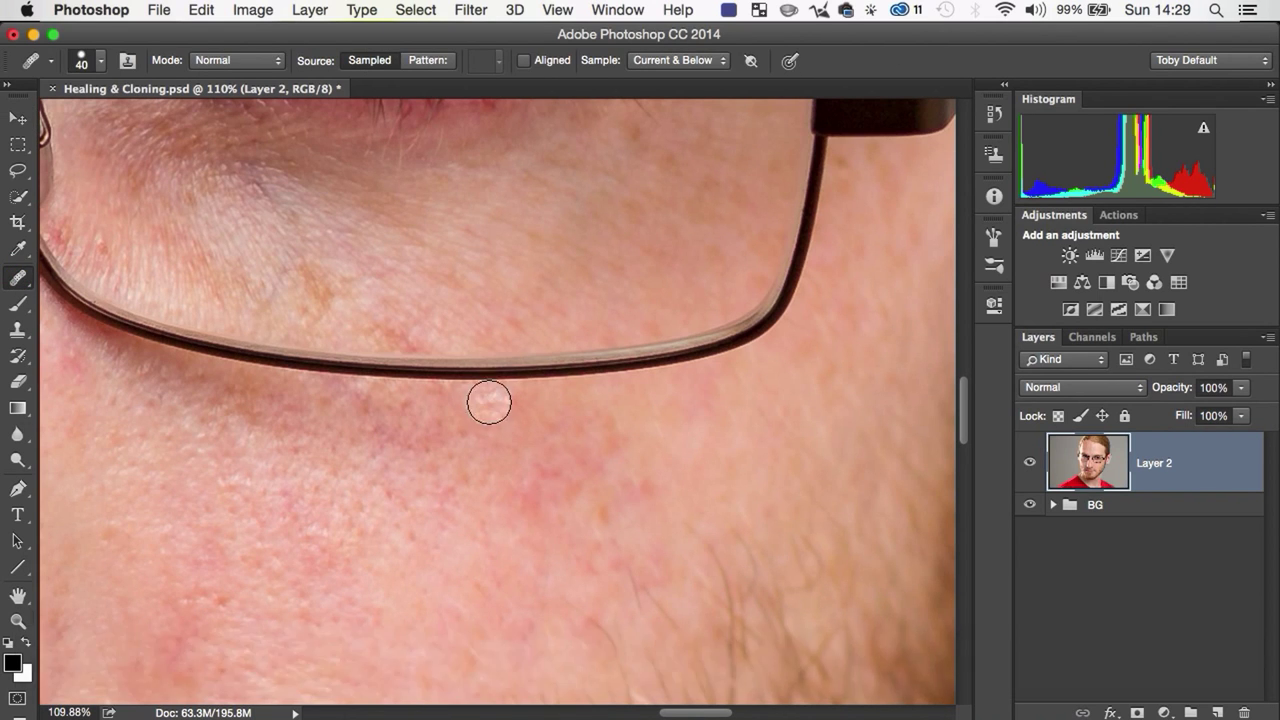
key("z")
mouse_move(500, 386)
left_mouse_down()
mouse_move(463, 457)
mouse_move(574, 354)
mouse_move(640, 330)
left_mouse_up()
key("space")
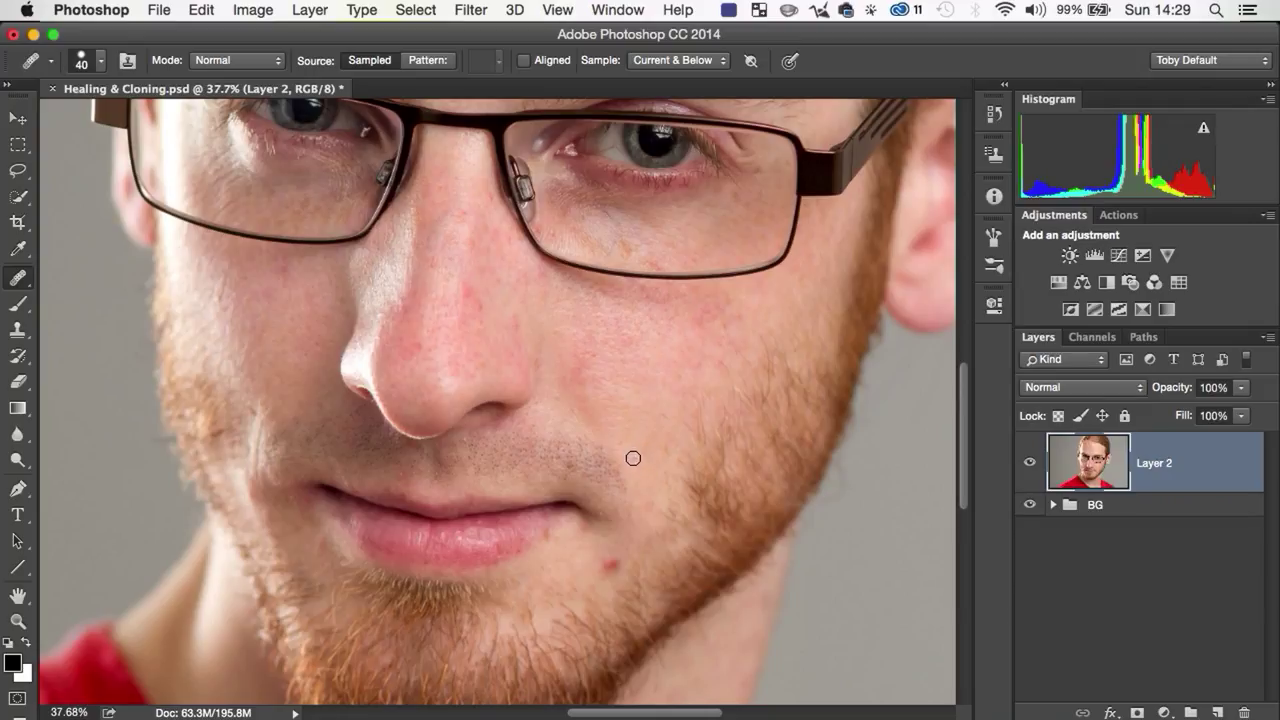
- Switch to the Spot Healing Brush Tool and enlarge its brush to 45
key("space")
mouse_move(560, 283)
left_mouse_down()
mouse_move(514, 354)
mouse_move(499, 442)
left_mouse_up()
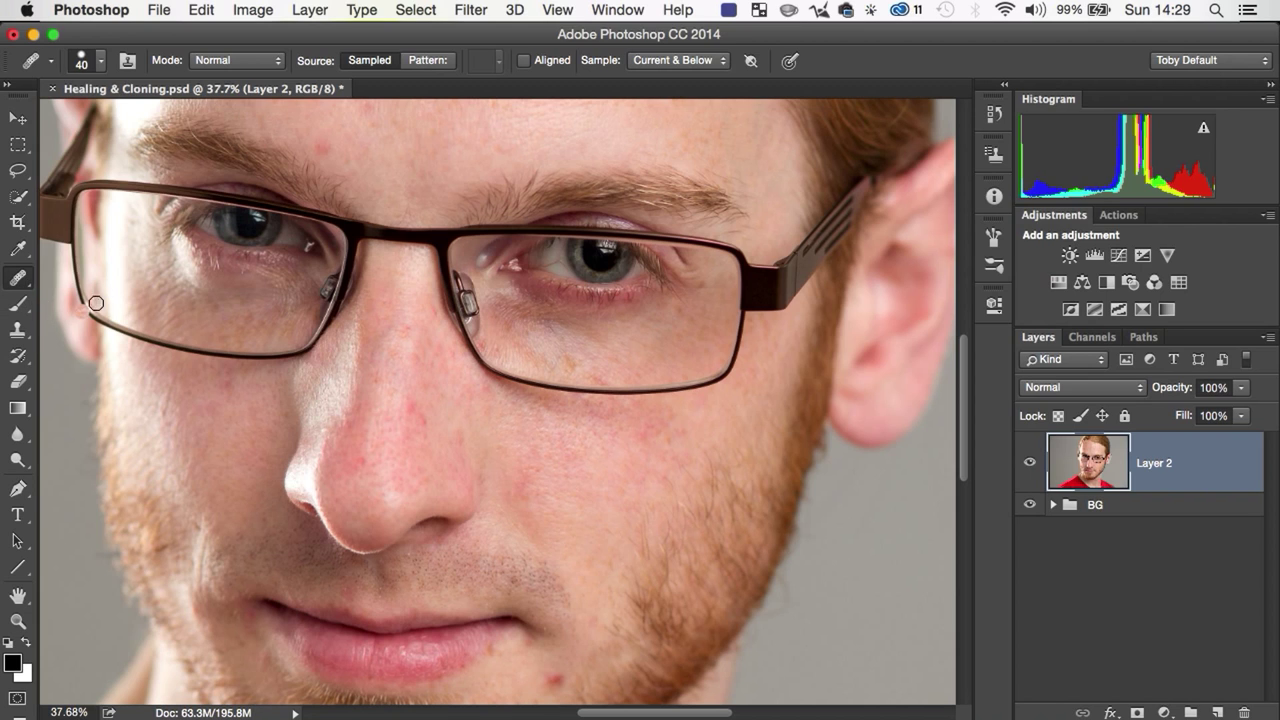
key("space")
left_click_drag(257, 429, 275, 382)
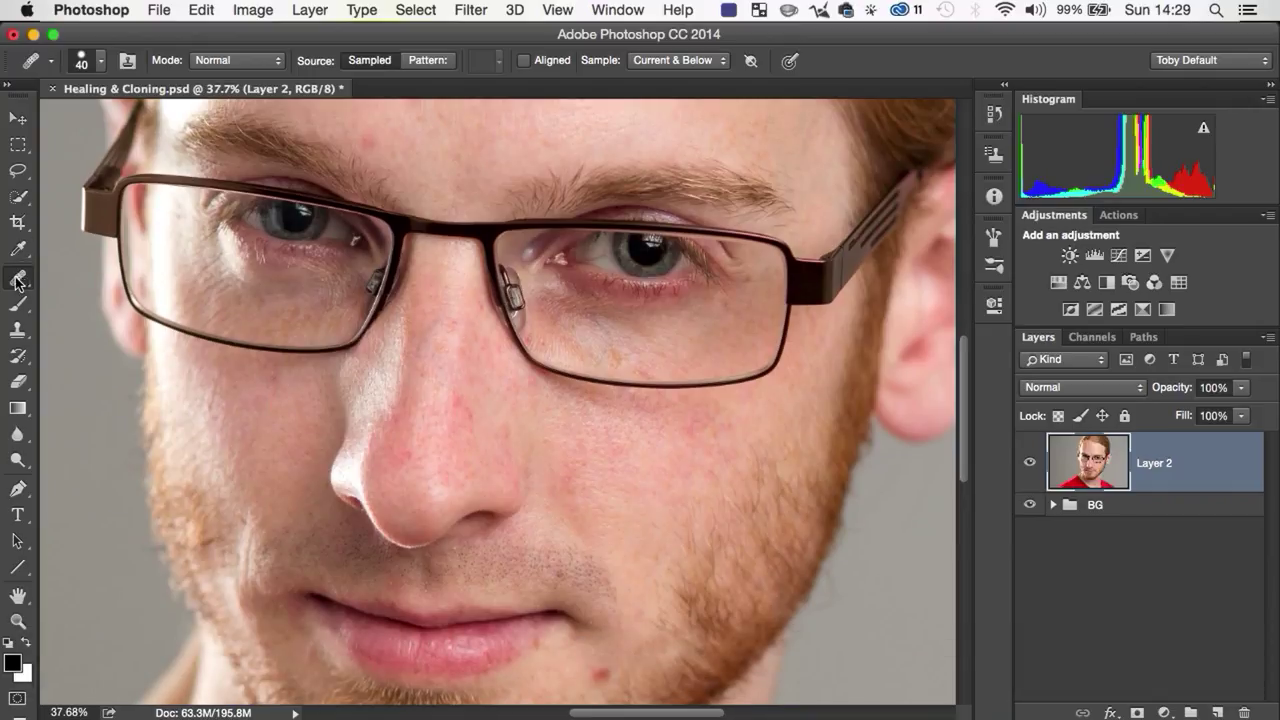
left_click(18, 276)
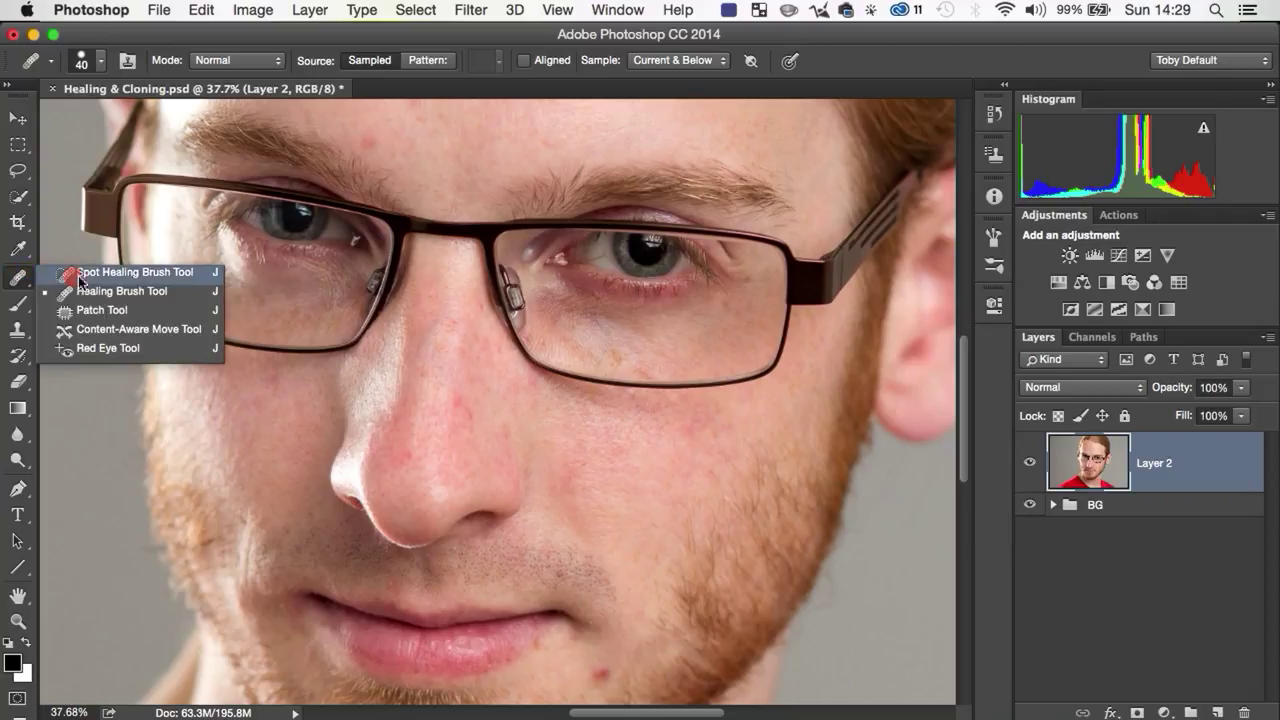
left_click(170, 272)
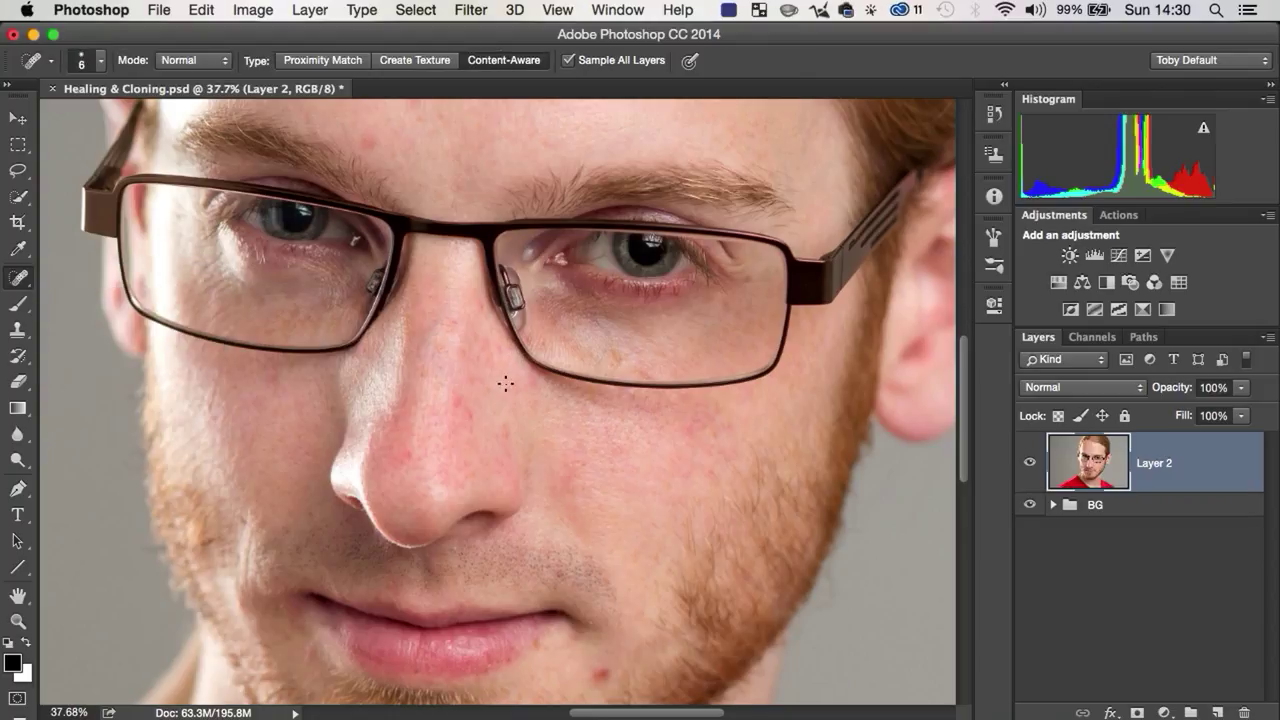
key("bracketright")
key("bracketright")
- Spot-heal the red marks along the nose, using the Content-Aware type
mouse_move(463, 408)
left_mouse_down()
mouse_move(466, 430)
mouse_move(397, 297)
mouse_move(347, 237)
left_mouse_up()
key("space")
key("z")
mouse_move(463, 475)
left_mouse_down()
mouse_move(566, 426)
mouse_move(458, 486)
left_mouse_up()
left_click_drag(423, 381, 450, 480)
mouse_move(466, 274)
left_mouse_down()
mouse_move(467, 462)
mouse_move(487, 504)
left_mouse_up()
left_click(222, 505)
- Spot-heal the blemishes on the cheek beside the nose and along the side of the nostril
key("space")
left_click_drag(387, 441, 417, 604)
left_click(629, 423)
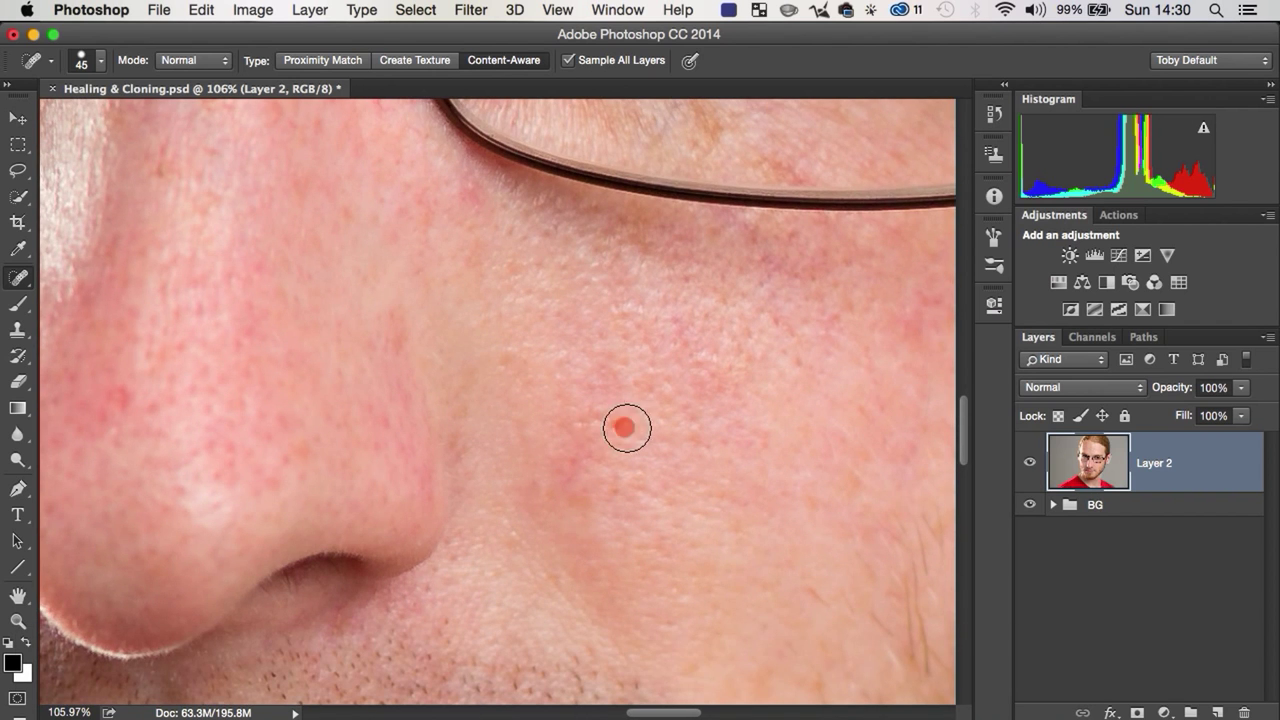
mouse_move(663, 375)
left_mouse_down()
mouse_move(698, 436)
mouse_move(623, 423)
mouse_move(623, 580)
left_mouse_up()
left_click_drag(443, 485, 650, 366)
left_click_drag(420, 406, 440, 464)
- Spot-heal the remaining red marks on the tip and bridge of the nose
key("z")
left_click_drag(554, 394, 465, 418)
key("j")
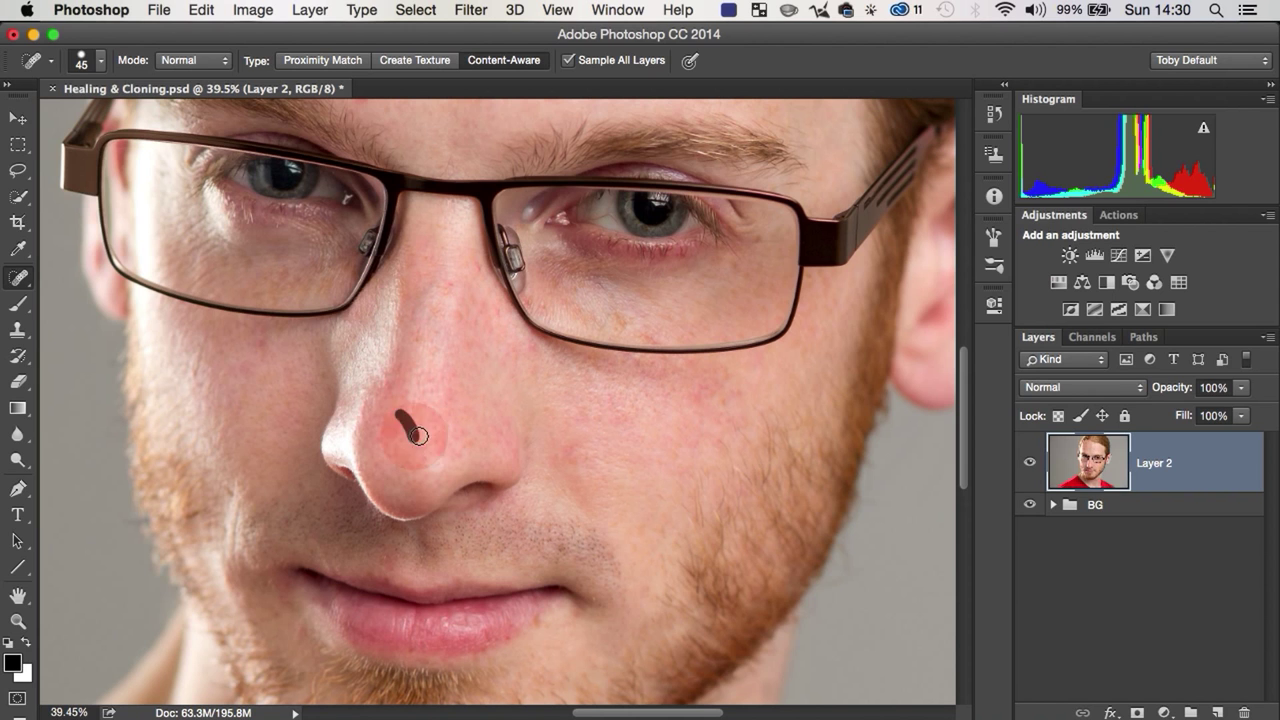
key("z")
mouse_move(400, 437)
left_mouse_down()
mouse_move(456, 413)
mouse_move(416, 450)
left_mouse_up()
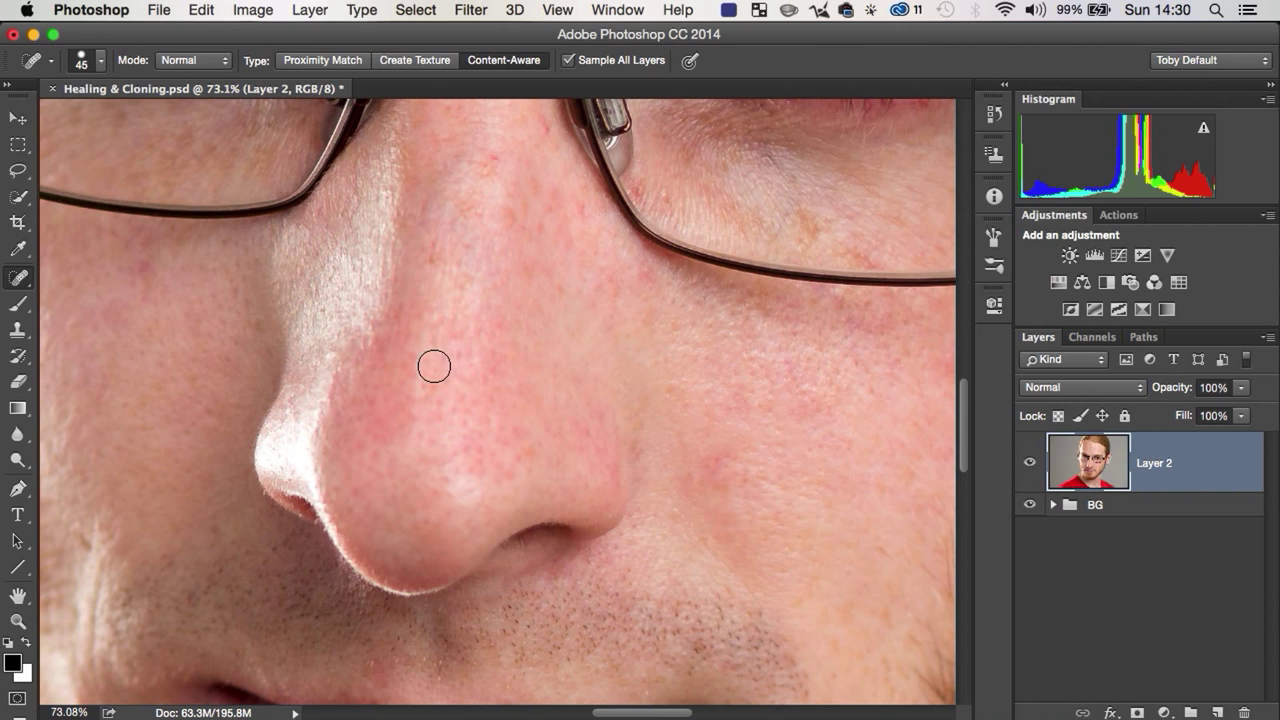
key("space")
mouse_move(426, 290)
left_mouse_down()
mouse_move(414, 326)
mouse_move(338, 418)
left_mouse_up()
left_click_drag(455, 254, 462, 261)
left_click_drag(720, 354, 721, 361)
- Spot-heal the pink spot above the eyebrow and the small red mark in the middle of the forehead
key("space")
mouse_move(737, 446)
left_mouse_down()
mouse_move(657, 300)
mouse_move(670, 444)
left_mouse_up()
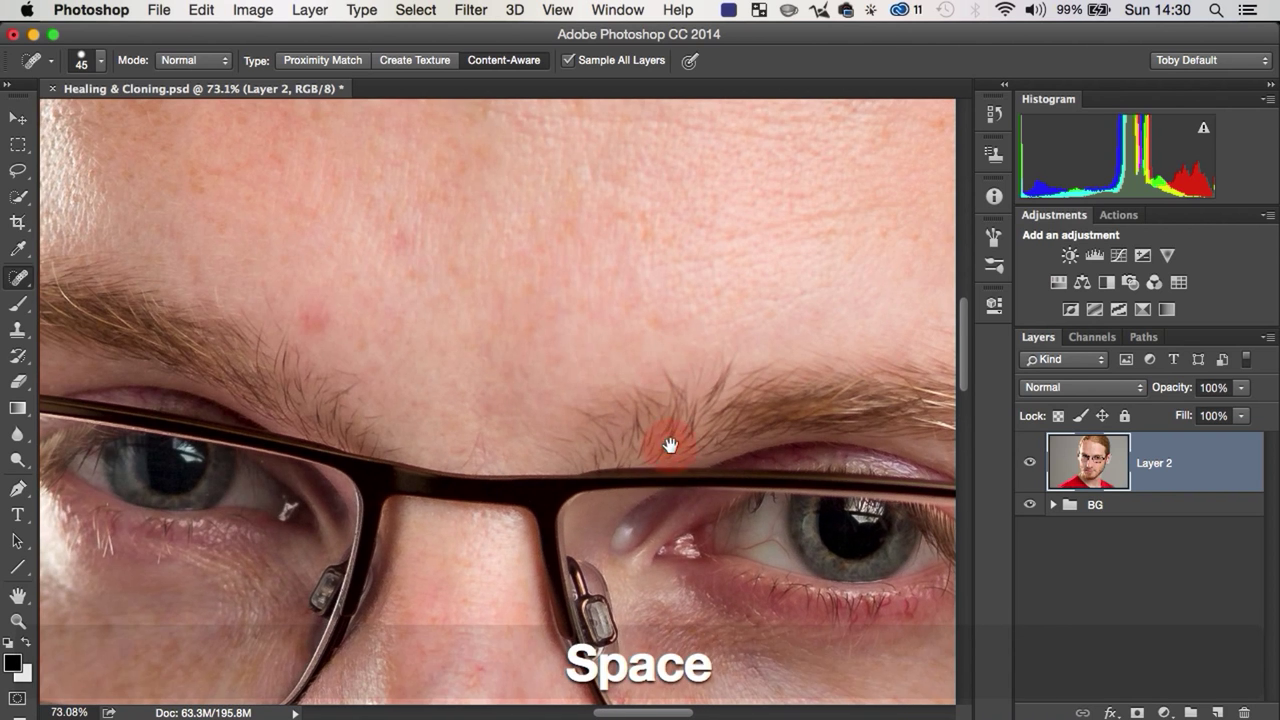
left_click(297, 323)
left_click_drag(405, 233, 399, 251)
key("z")
left_click_drag(803, 251, 734, 289)
- Spot-heal the red veins in the white of the eye between its inner corner and the iris, using a 7 px brush
key("space")
left_click_drag(630, 304, 546, 254)
key("z")
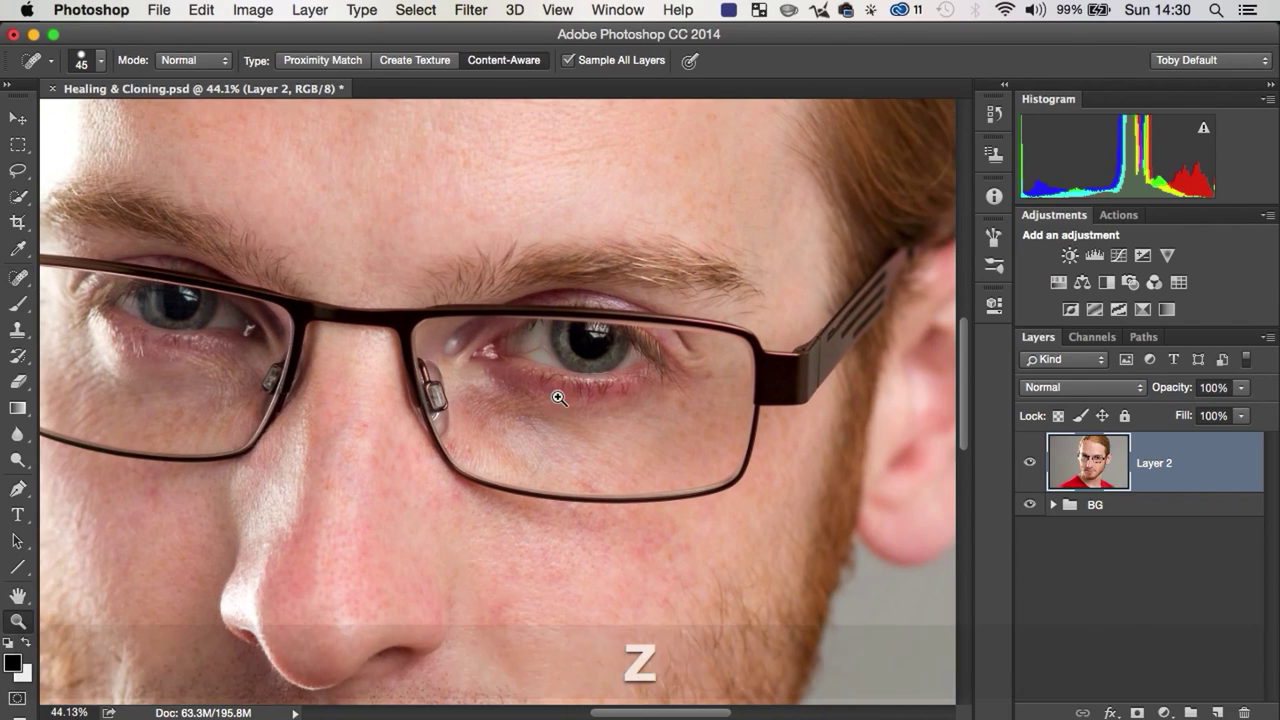
mouse_move(532, 358)
left_mouse_down()
mouse_move(666, 320)
mouse_move(629, 366)
left_mouse_up()
key("j")
key("space")
key("bracketleft")
key("bracketleft")
key("bracketleft")
key("bracketleft")
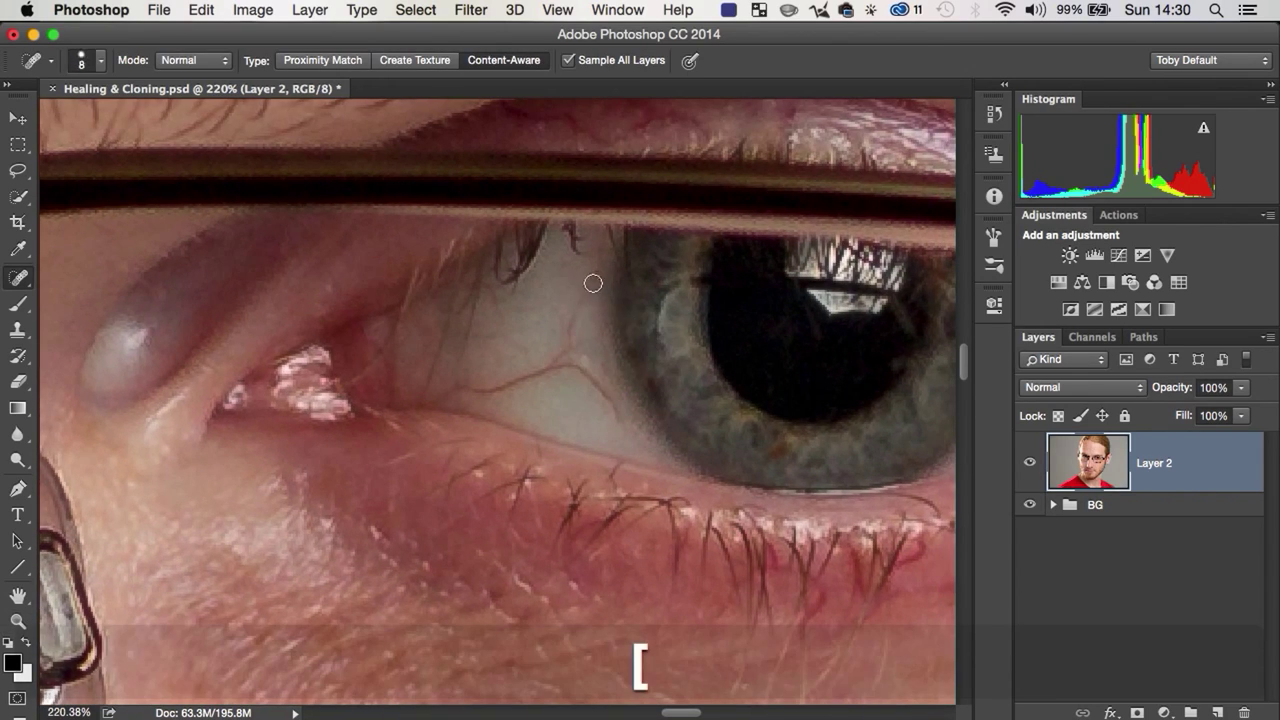
left_click_drag(599, 250, 599, 269)
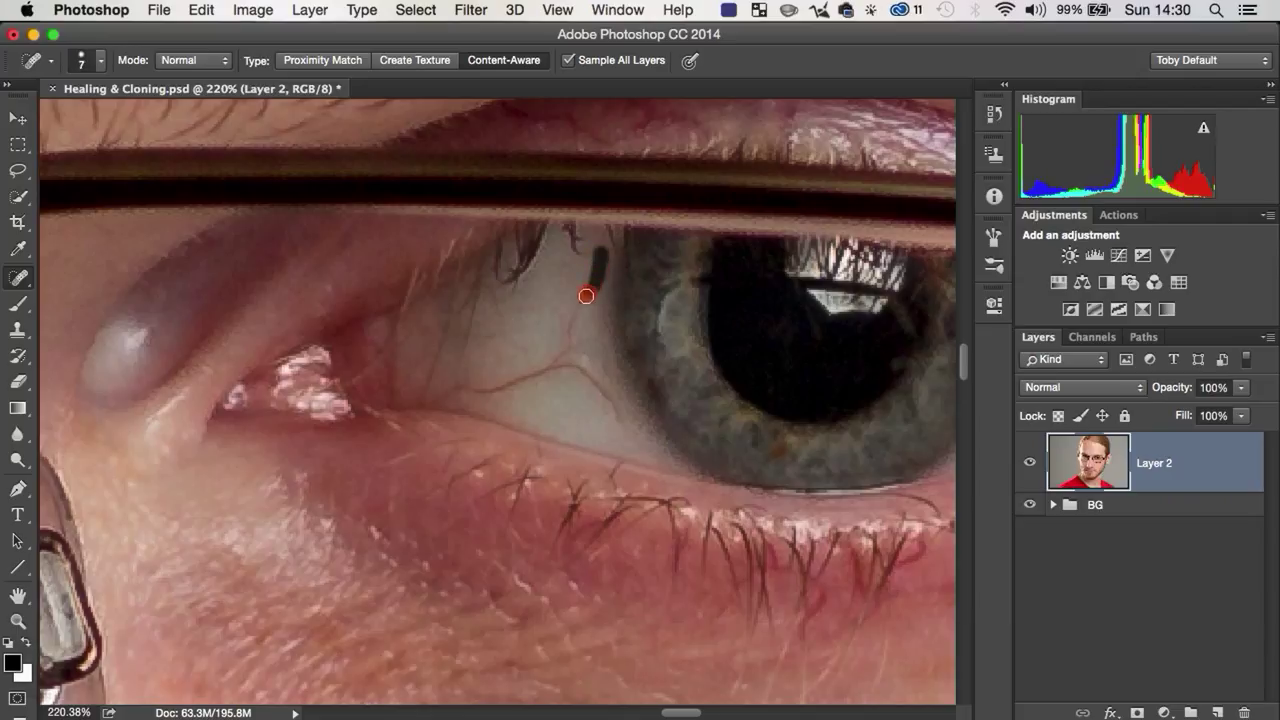
left_click_drag(573, 327, 572, 358)
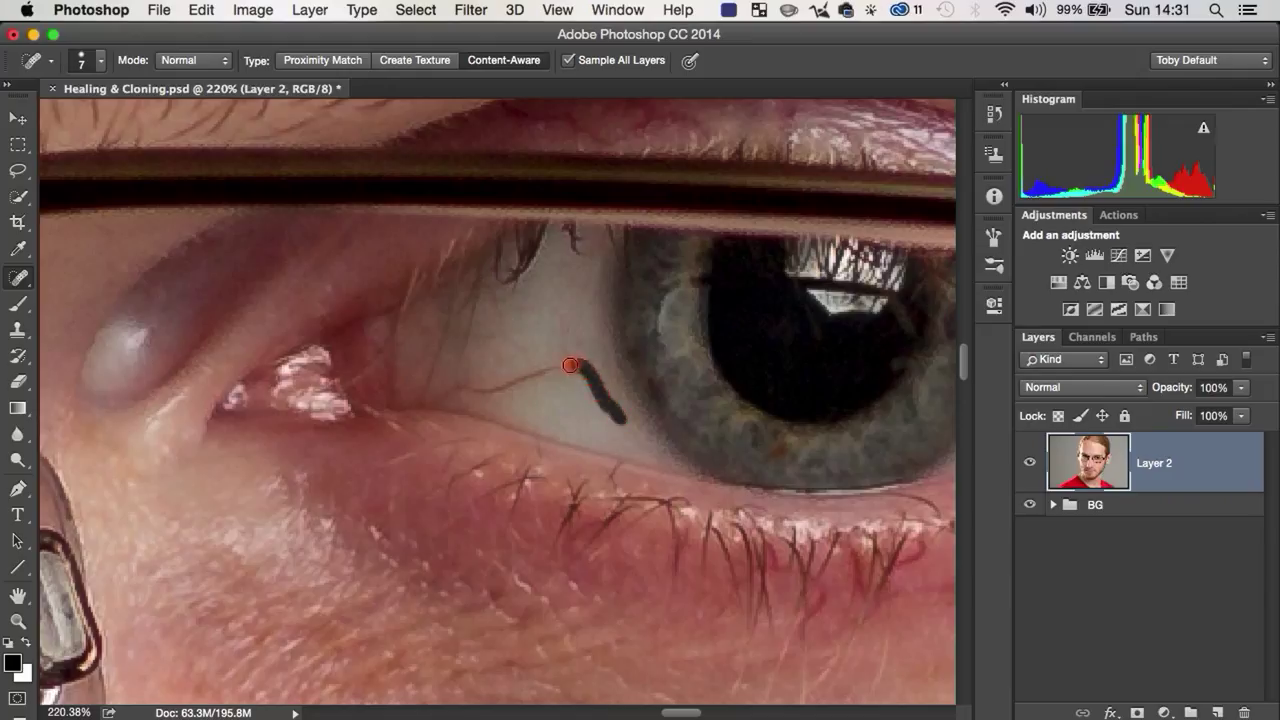
mouse_move(569, 365)
left_mouse_down()
mouse_move(560, 322)
mouse_move(582, 364)
mouse_move(459, 389)
left_mouse_up()
mouse_move(468, 290)
left_mouse_down()
mouse_move(461, 364)
mouse_move(473, 282)
mouse_move(482, 336)
left_mouse_up()
- Examine the retouched eyes and the whole face at a lower magnification
key("z")
left_click_drag(615, 352, 500, 420)
key("z")
left_click_drag(589, 387, 518, 442)
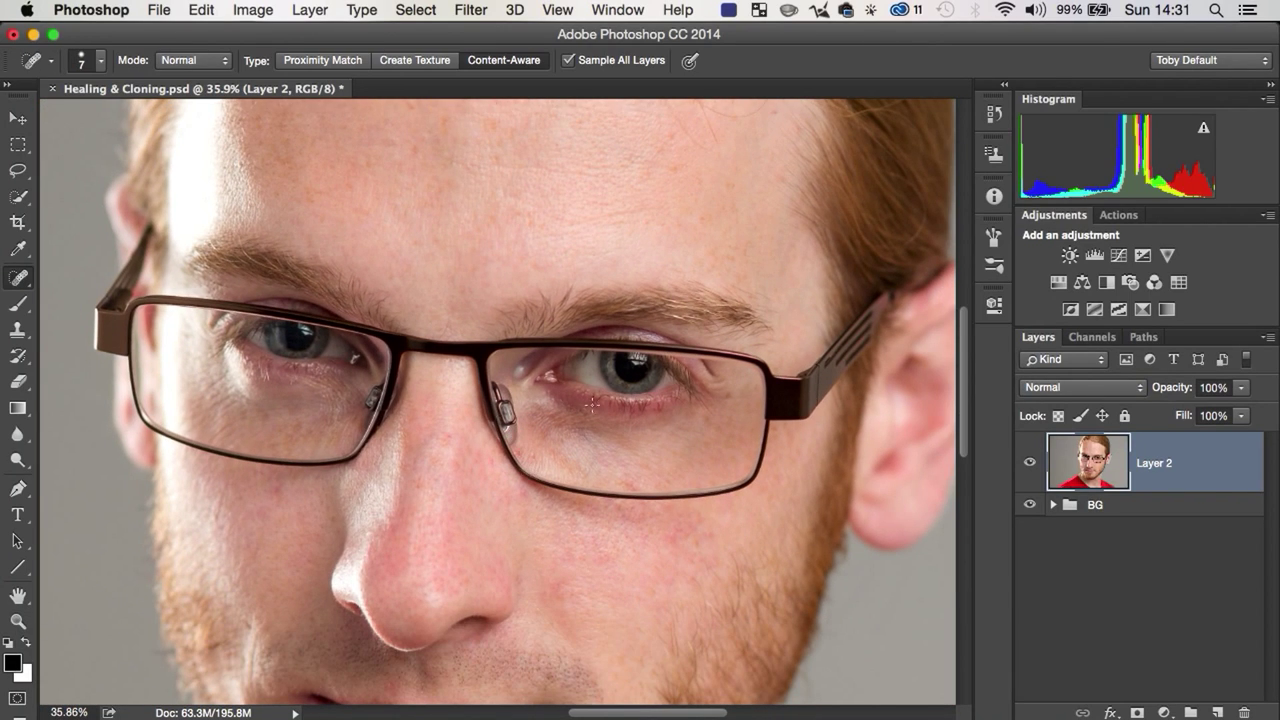
key("z")
left_click_drag(595, 403, 545, 313)
key("space")
key("z")
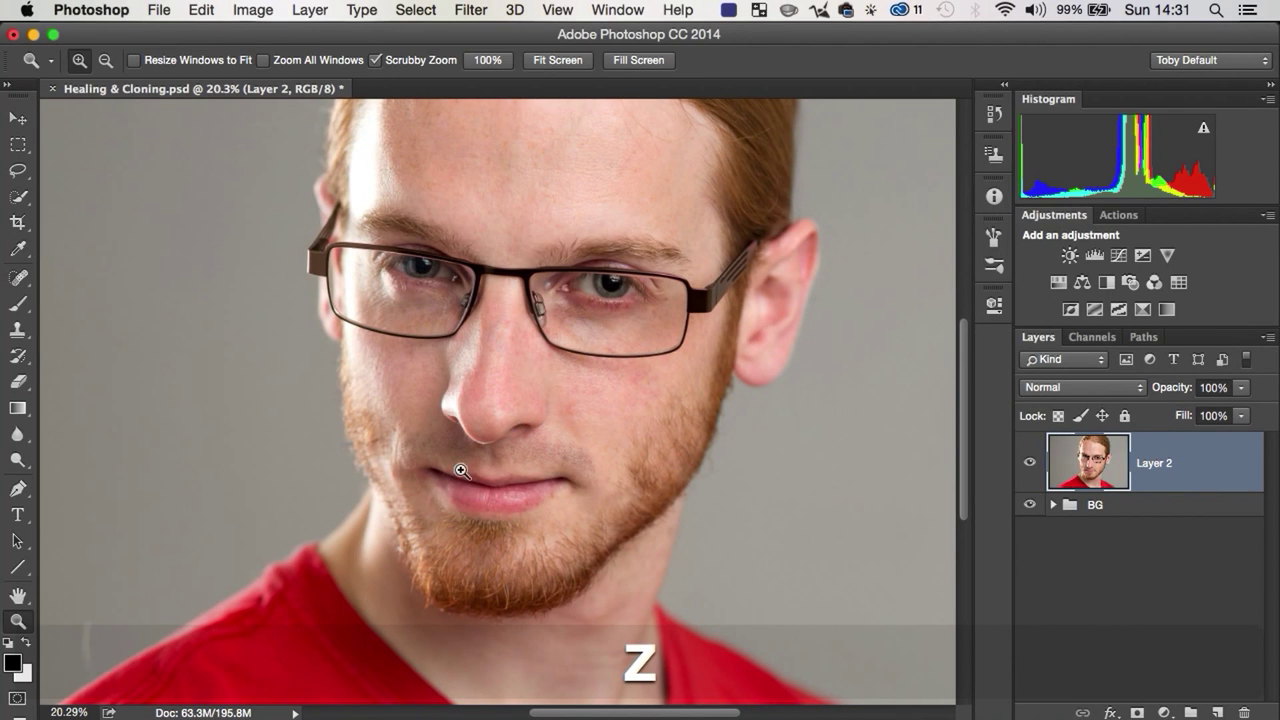
key("j")
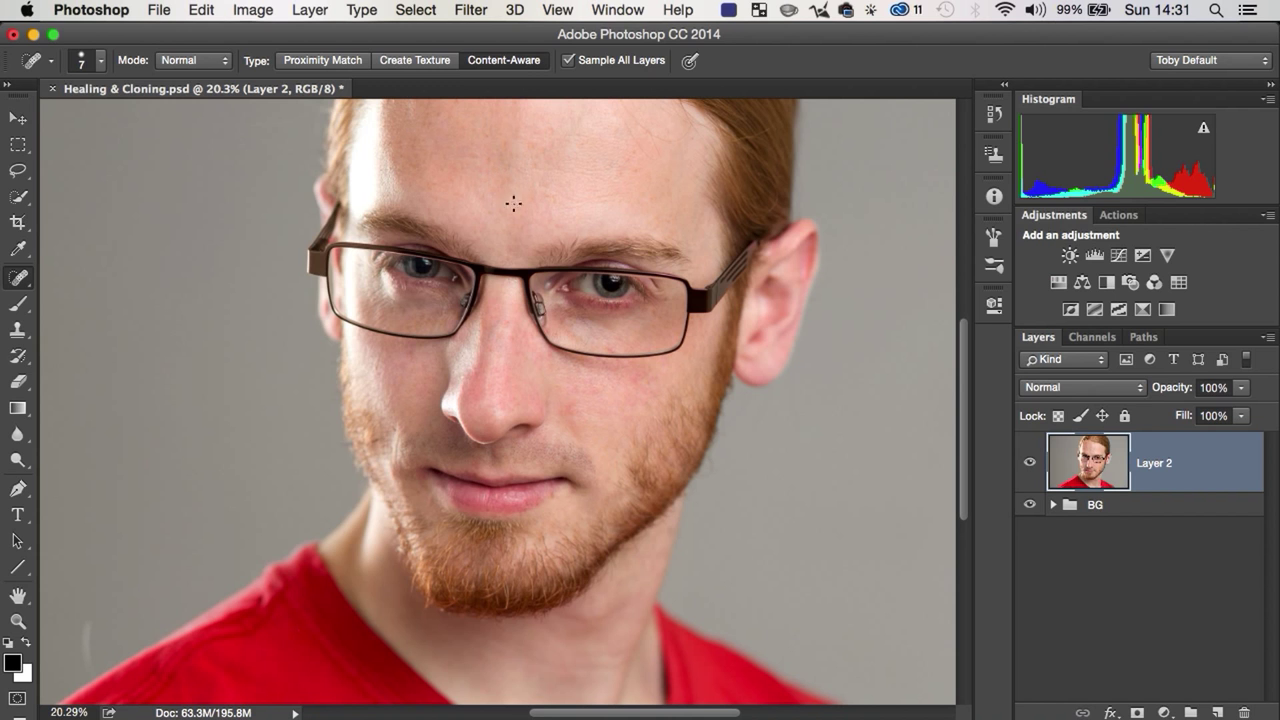
- Try to spot-heal away a section of the glasses' lower rim below the eye with a 60 px brush
key("z")
left_click_drag(586, 342, 675, 326)
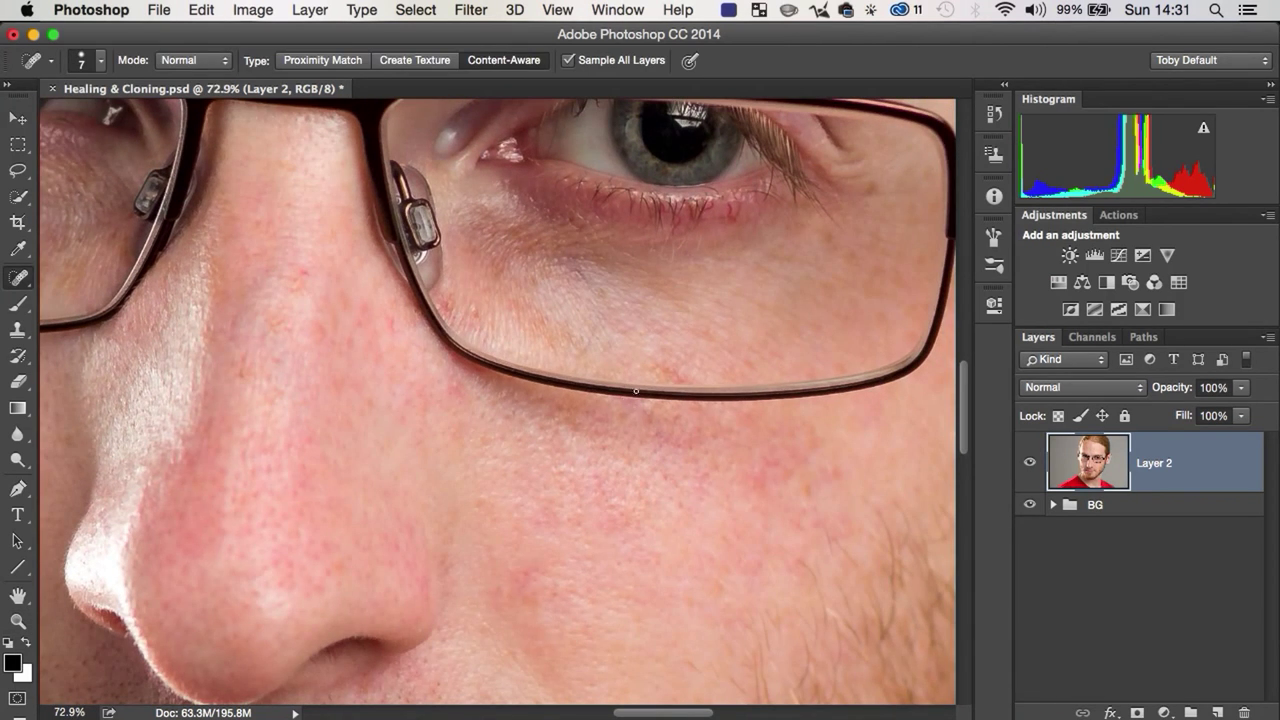
key("bracketright")
key("bracketright")
key("bracketright")
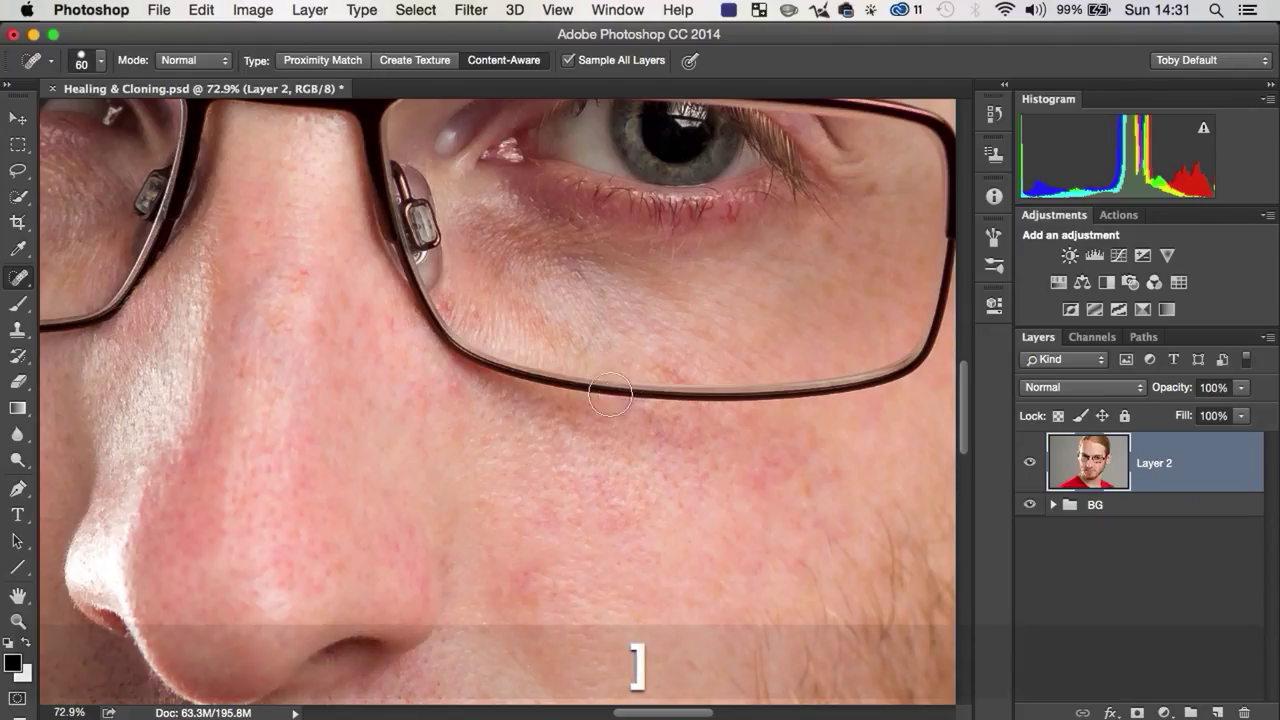
mouse_move(583, 382)
left_mouse_down()
mouse_move(638, 393)
mouse_move(694, 378)
left_mouse_up()
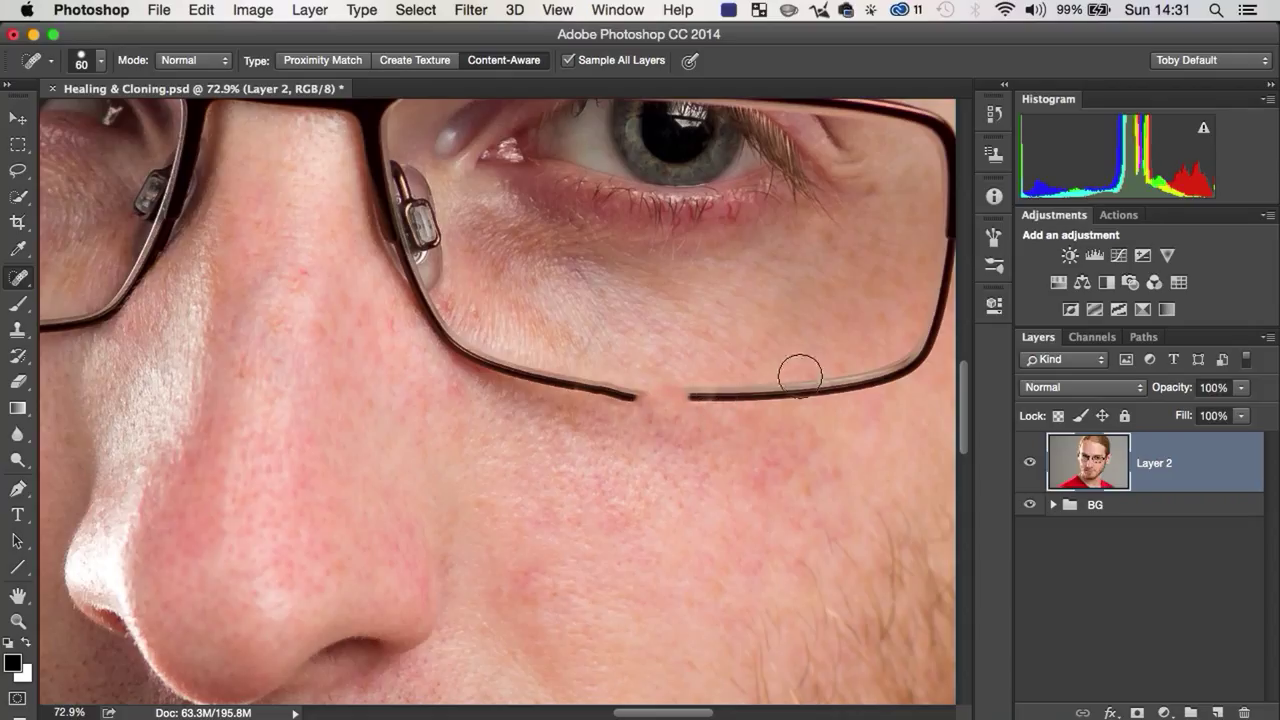
key("super+alt+z")
key("super+z")
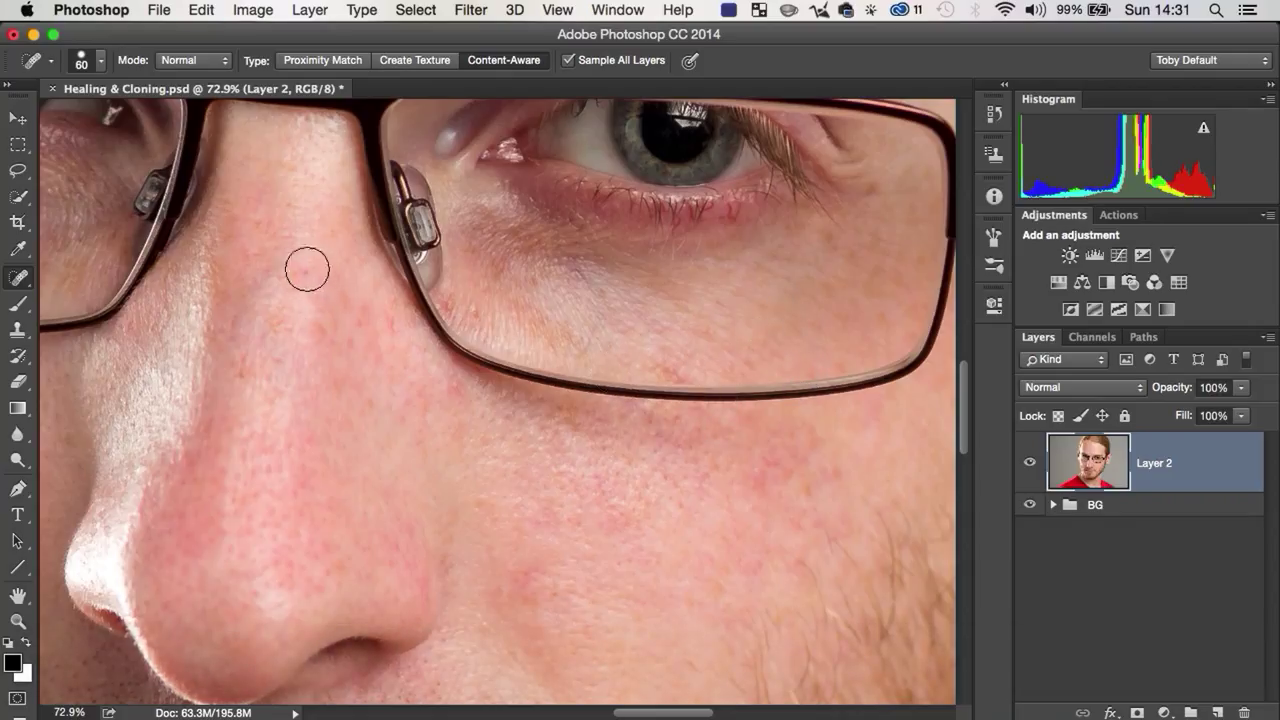
- Spot-heal the reddish spots on the bridge of the nose with the 60 px brush
left_click_drag(307, 268, 298, 301)
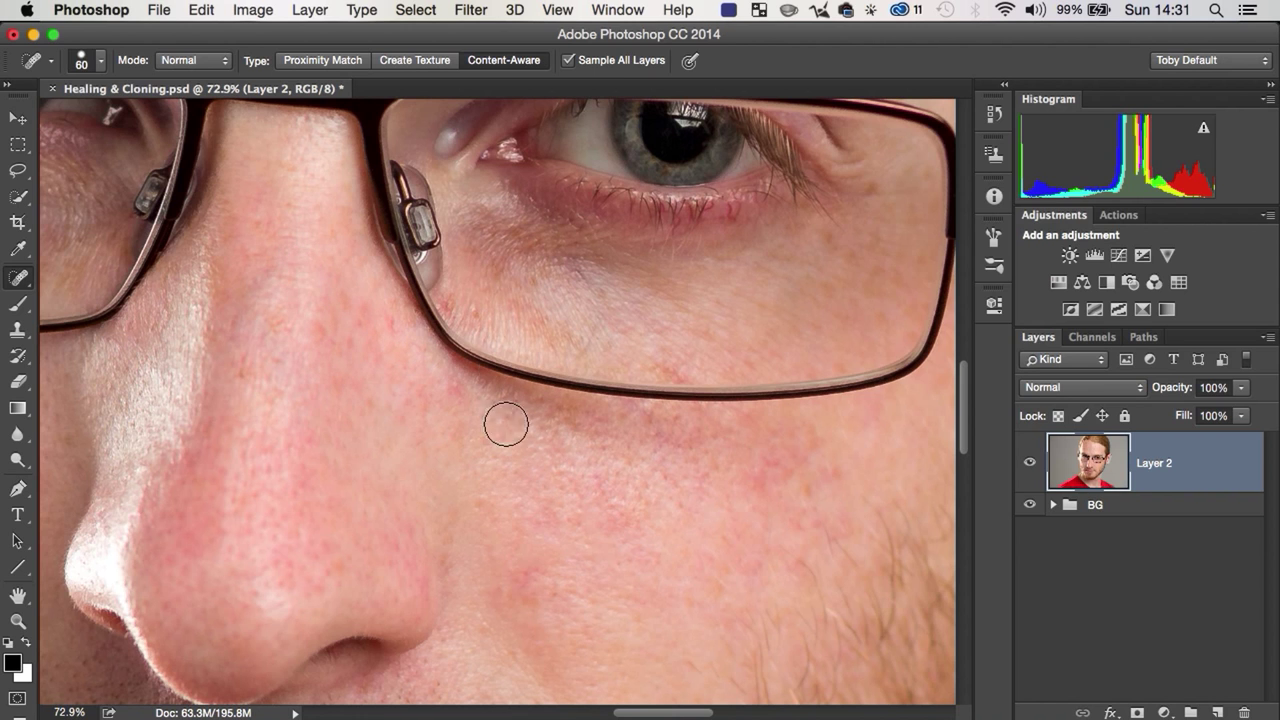
- Try spot-healing the textured skin inside the glasses frame beside the nose pad, undoing each attempt
mouse_move(457, 300)
left_mouse_down()
mouse_move(491, 331)
mouse_move(551, 289)
mouse_move(509, 323)
left_mouse_up()
key("z")
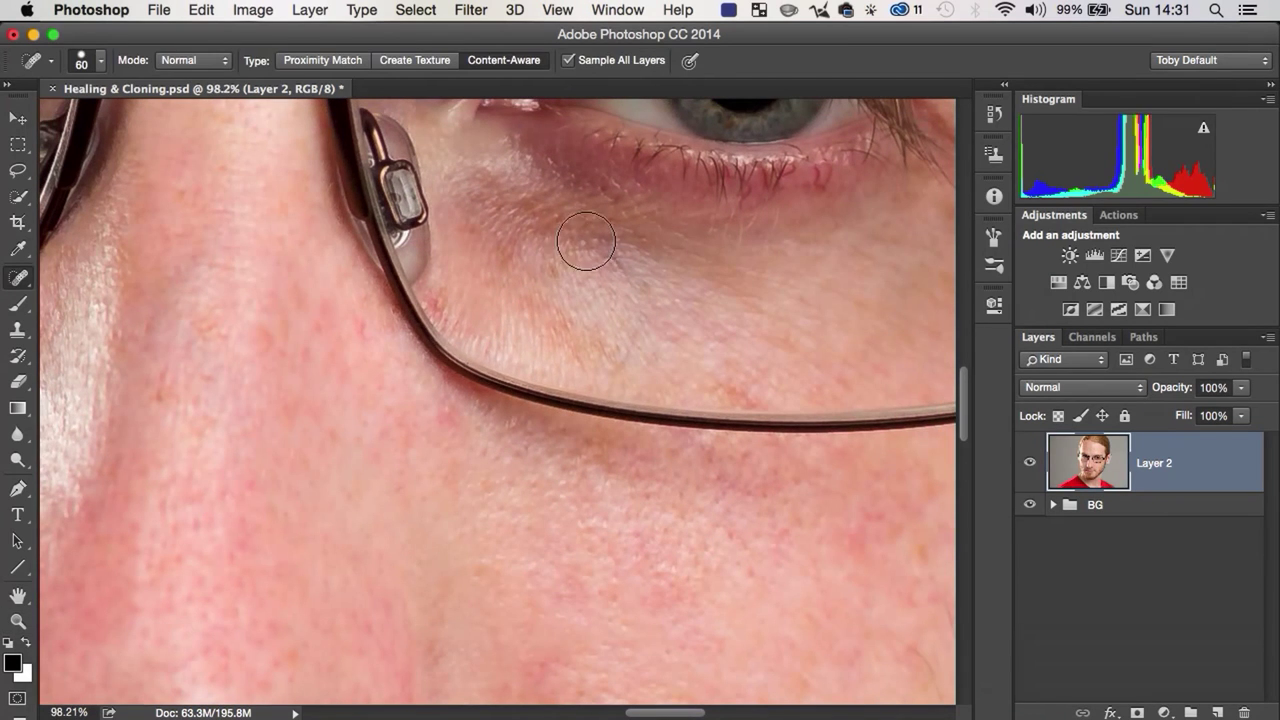
key("super+z")
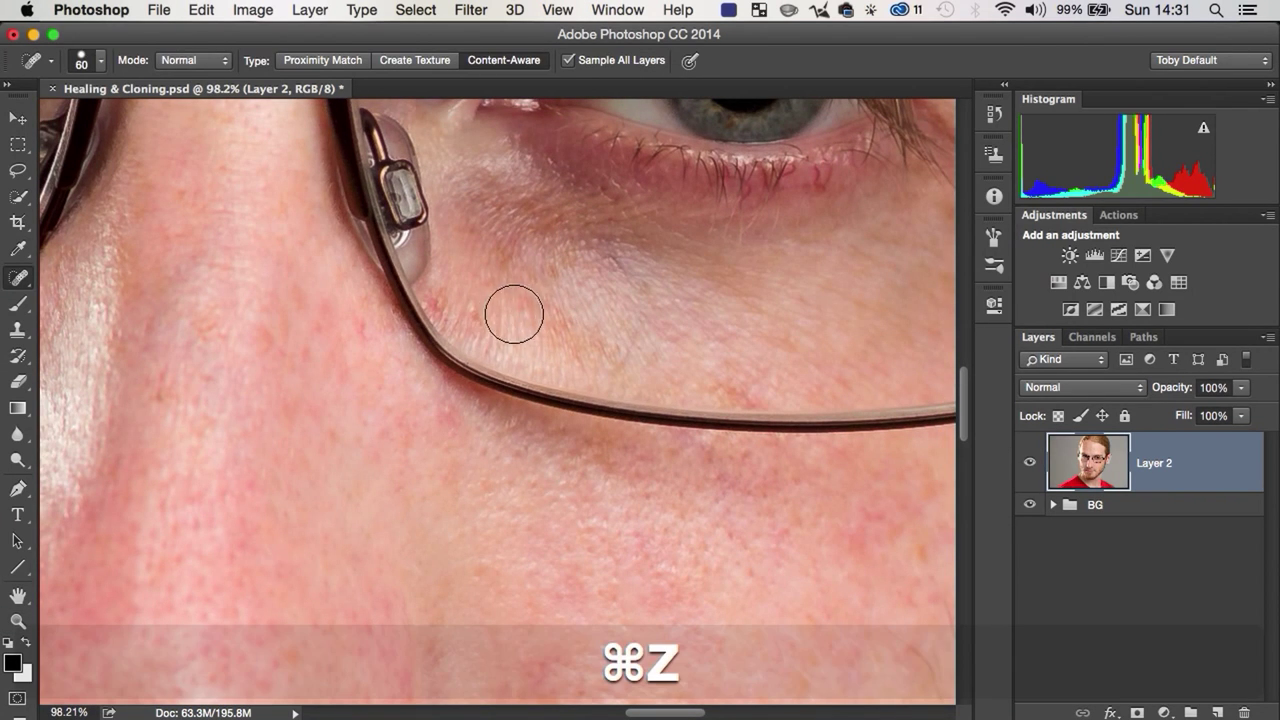
left_click_drag(484, 322, 468, 288)
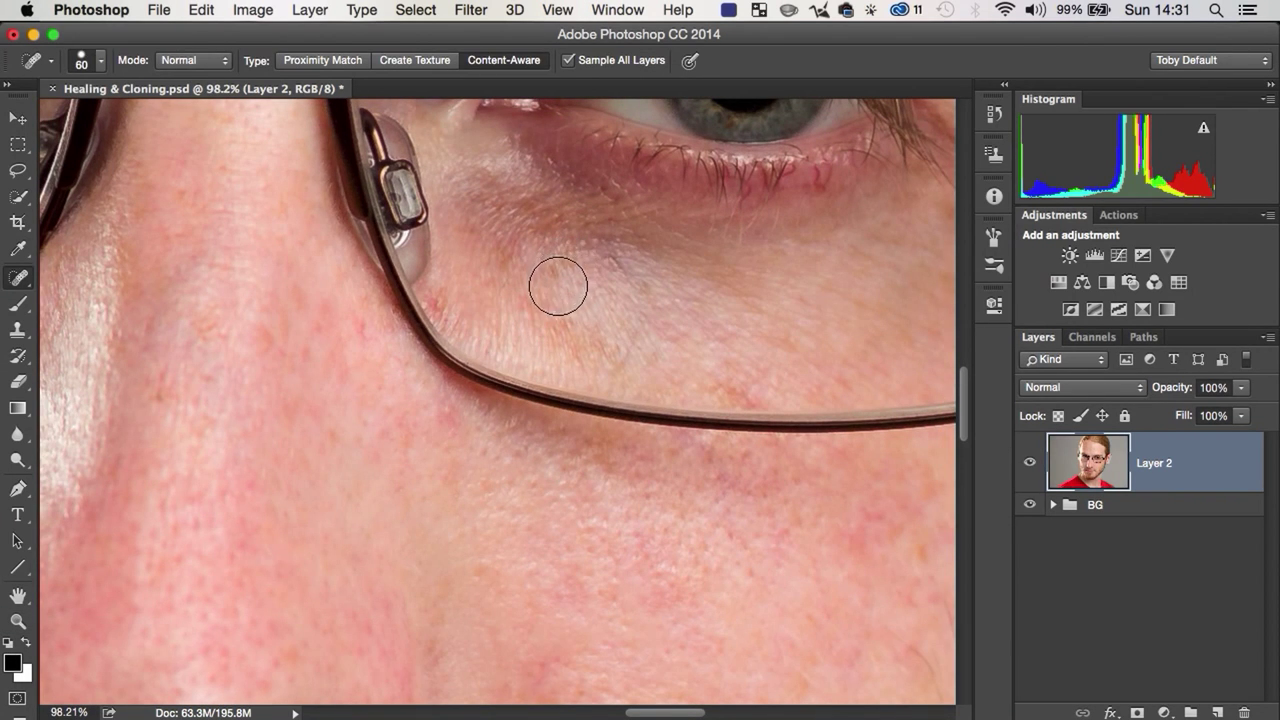
key("super+z")
left_click_drag(491, 334, 472, 276)
key("super+z")
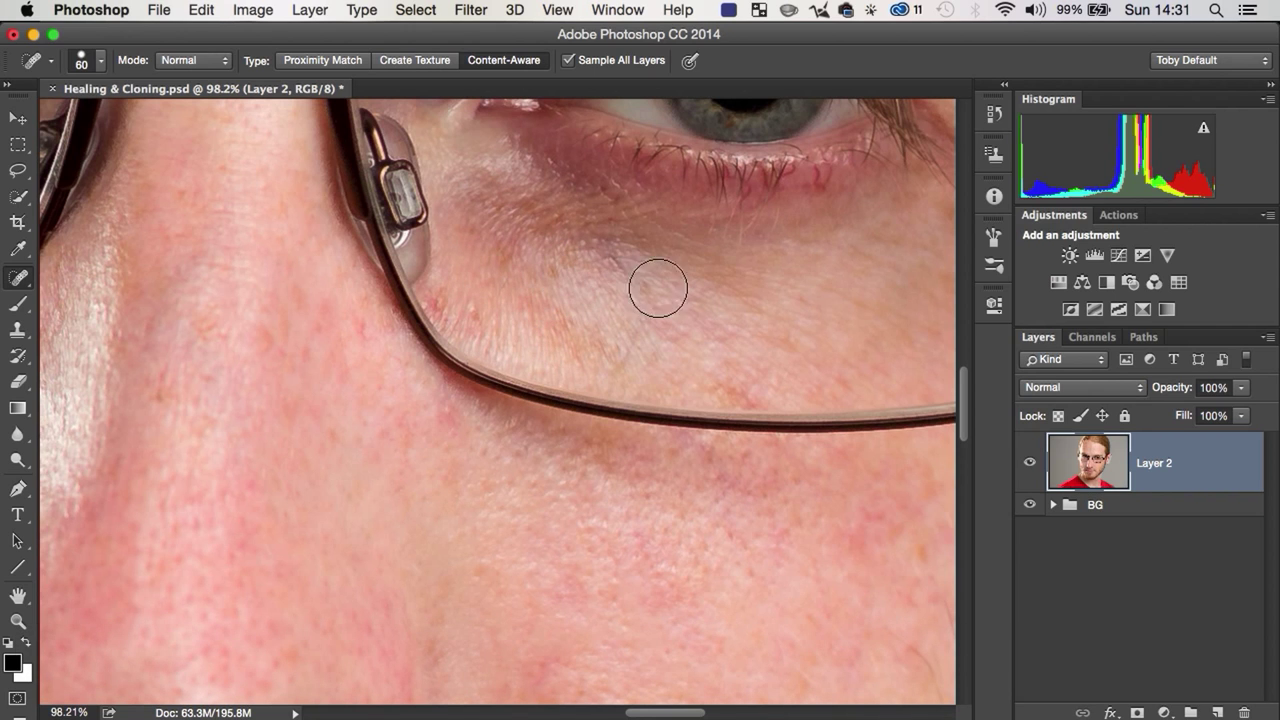
- Try spot-healing the bluish shadow beneath the eye with repeated short strokes, undoing each attempt
left_click_drag(608, 249, 646, 294)
key("super+z")
key("super+z")
key("super+z")
left_click_drag(608, 250, 643, 303)
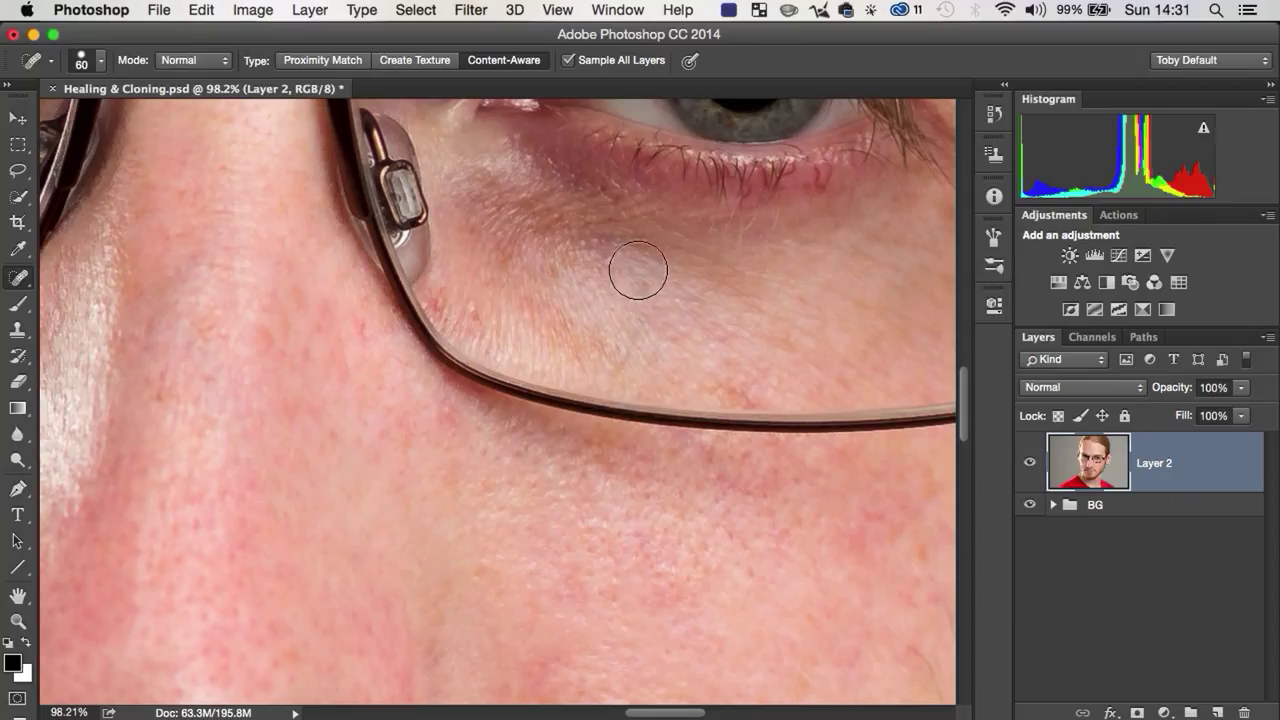
key("super+z")
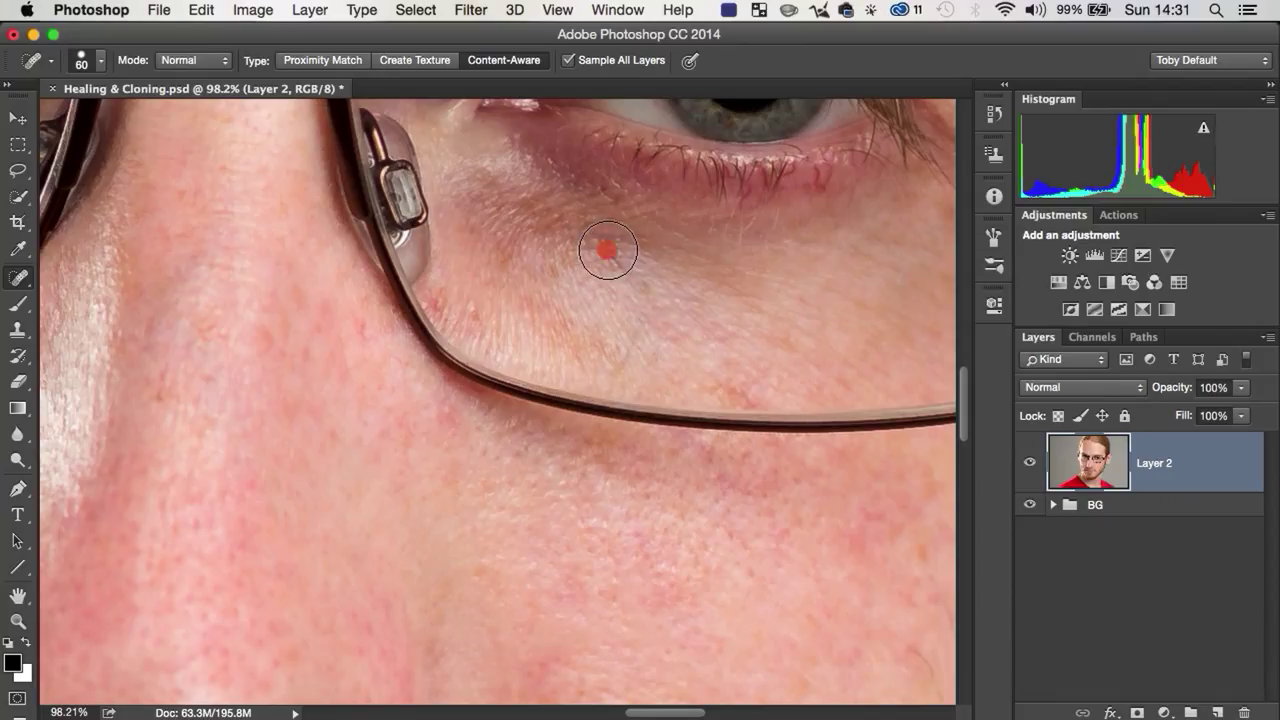
left_click_drag(608, 249, 649, 306)
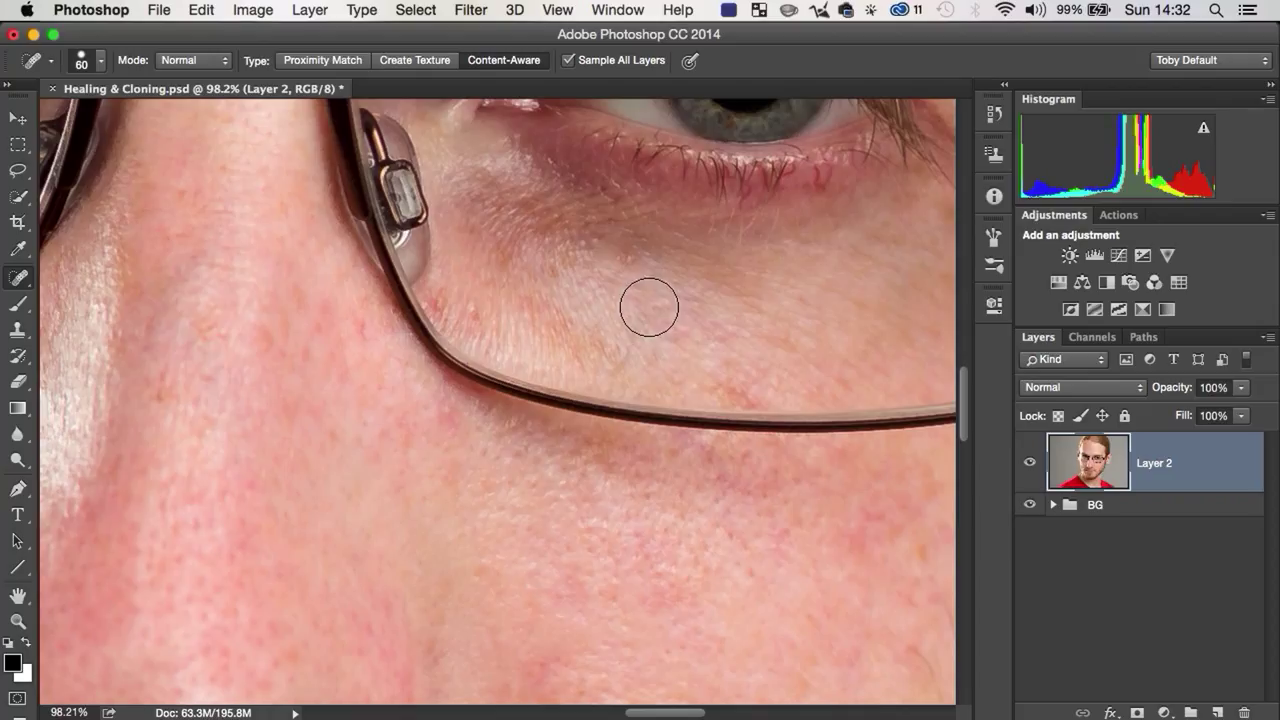
key("super+z")
left_click_drag(646, 294, 598, 246)
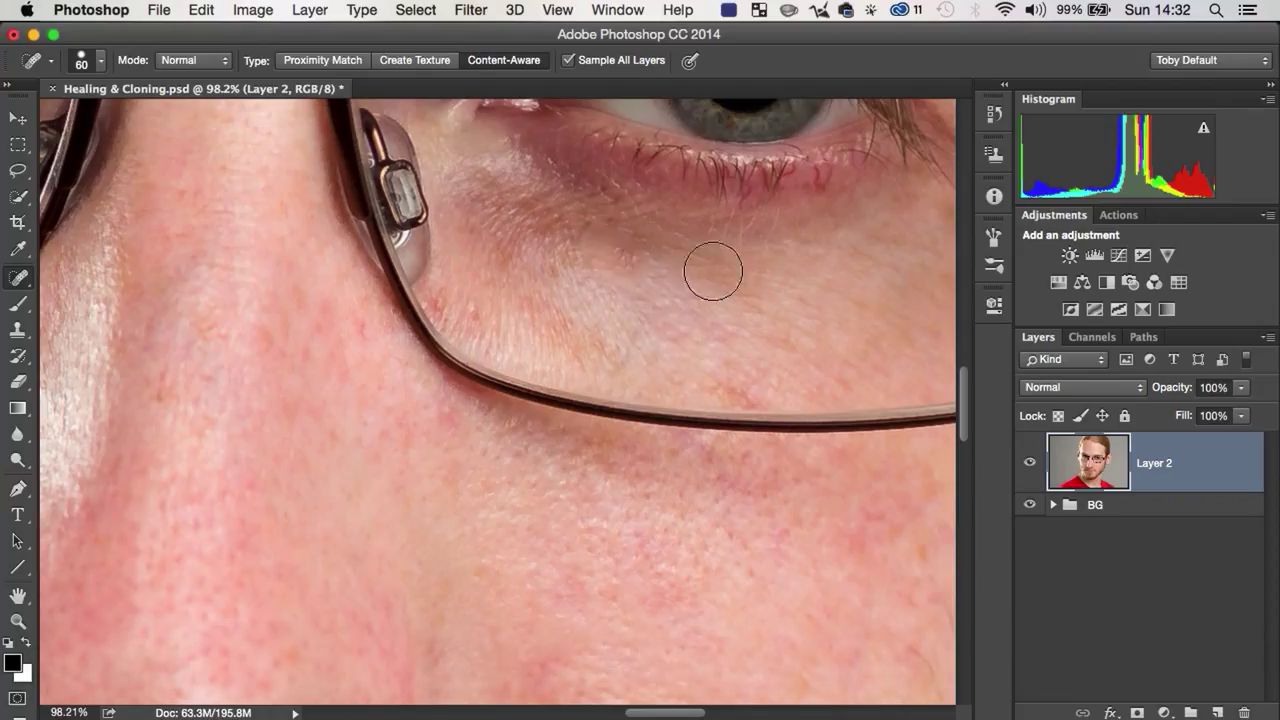
key("alt+super+z")
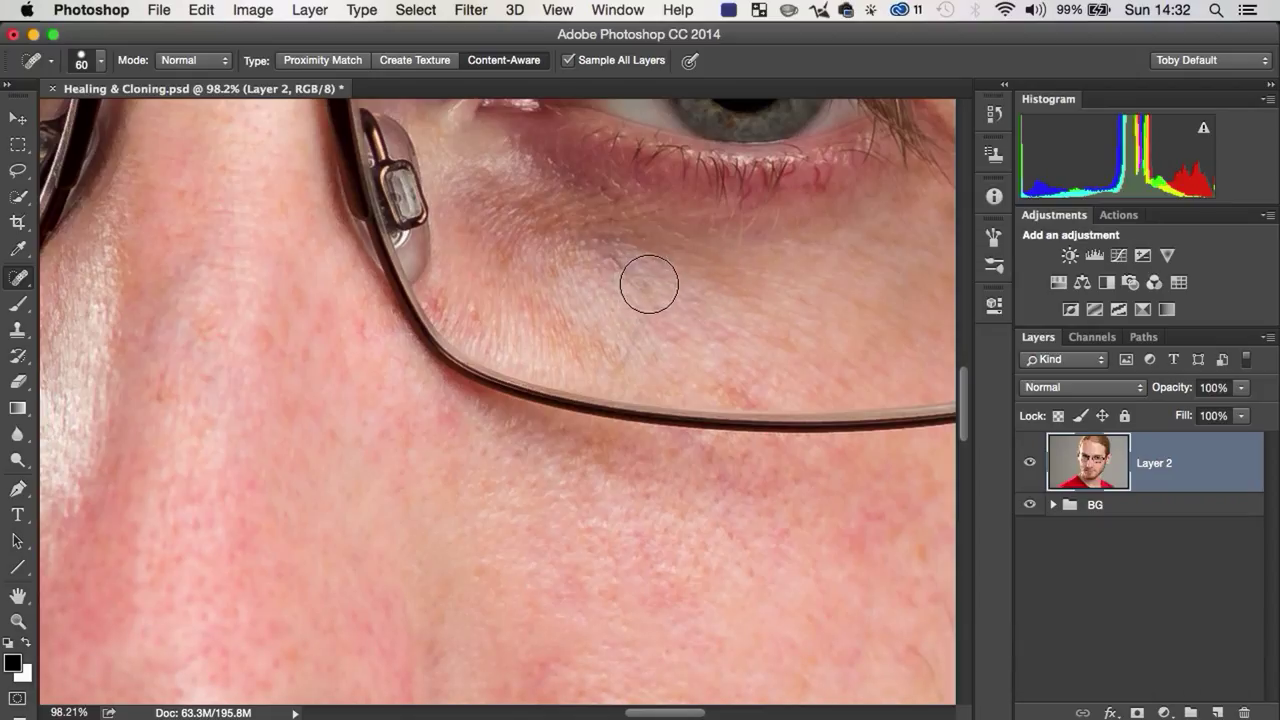
left_click(612, 253)
key("super+z")
key("super+z")
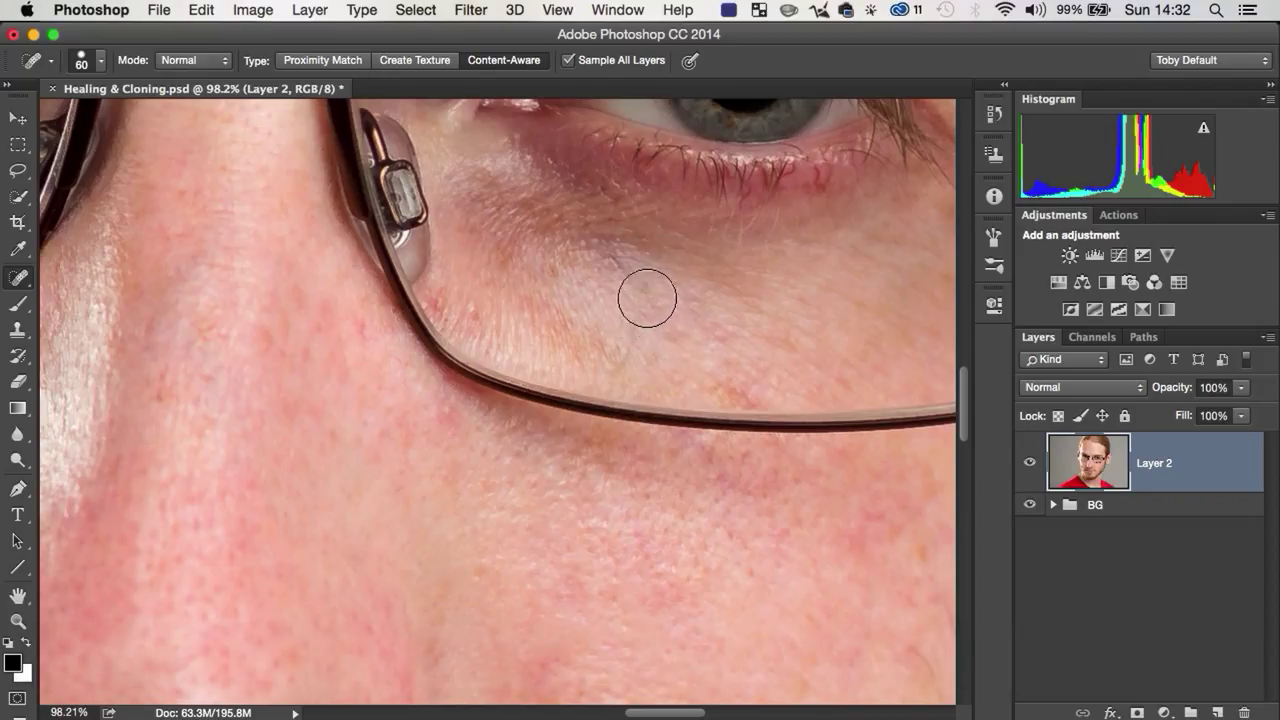
- Spot-heal the shadowed skin beneath the eye with broader strokes, then inspect the patched area up close
key("space")
left_click_drag(658, 295, 683, 403)
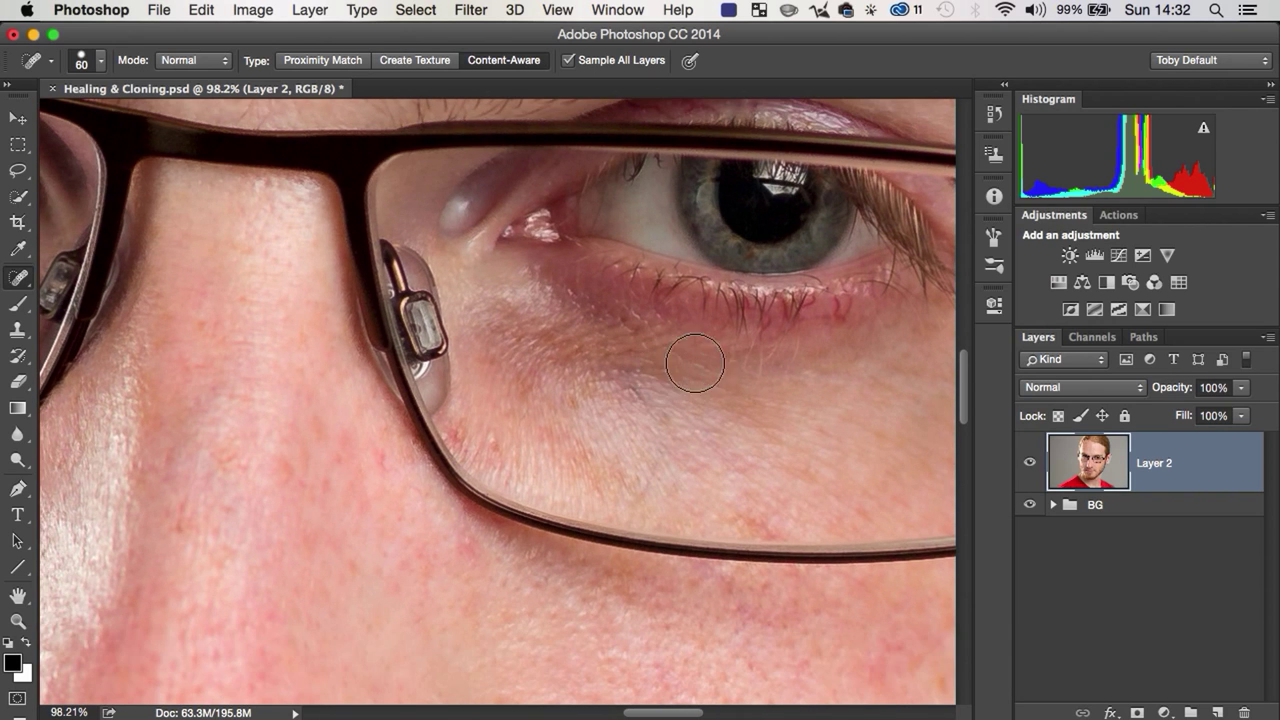
left_click_drag(600, 384, 602, 360)
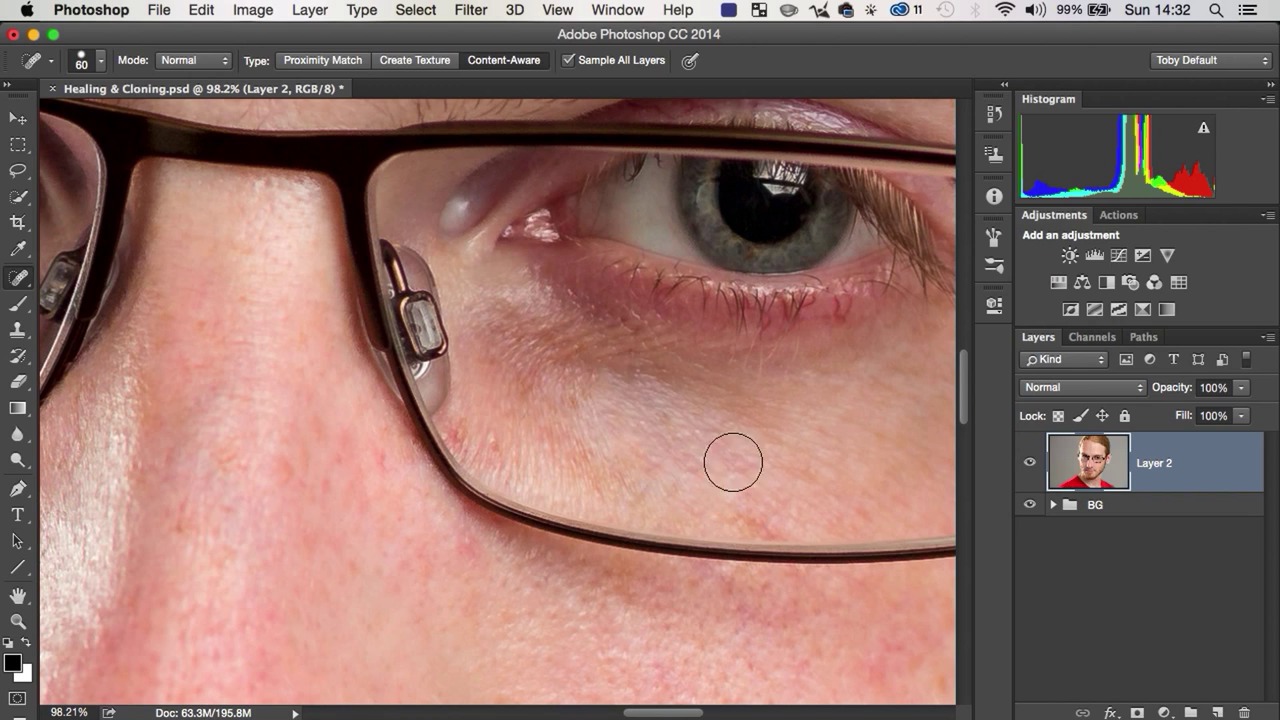
key("z")
mouse_move(718, 451)
left_mouse_down()
mouse_move(723, 406)
mouse_move(729, 423)
left_mouse_up()
key("super+z")
mouse_move(465, 295)
left_mouse_down()
mouse_move(512, 464)
mouse_move(514, 366)
mouse_move(528, 342)
mouse_move(609, 492)
left_mouse_up()
left_click_drag(586, 323, 715, 540)
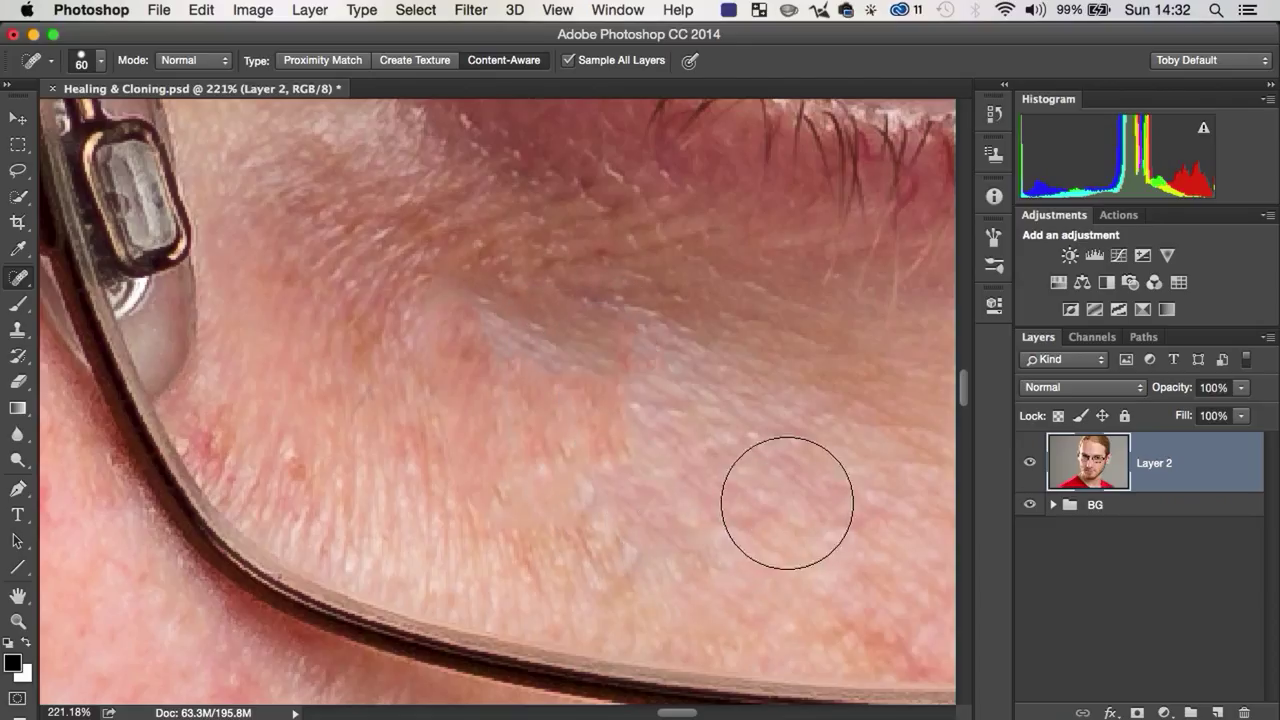
- Switch to the Healing Brush at 40 px, sample nearby clean skin and blend the hard edges of the under-eye patch
key("v")
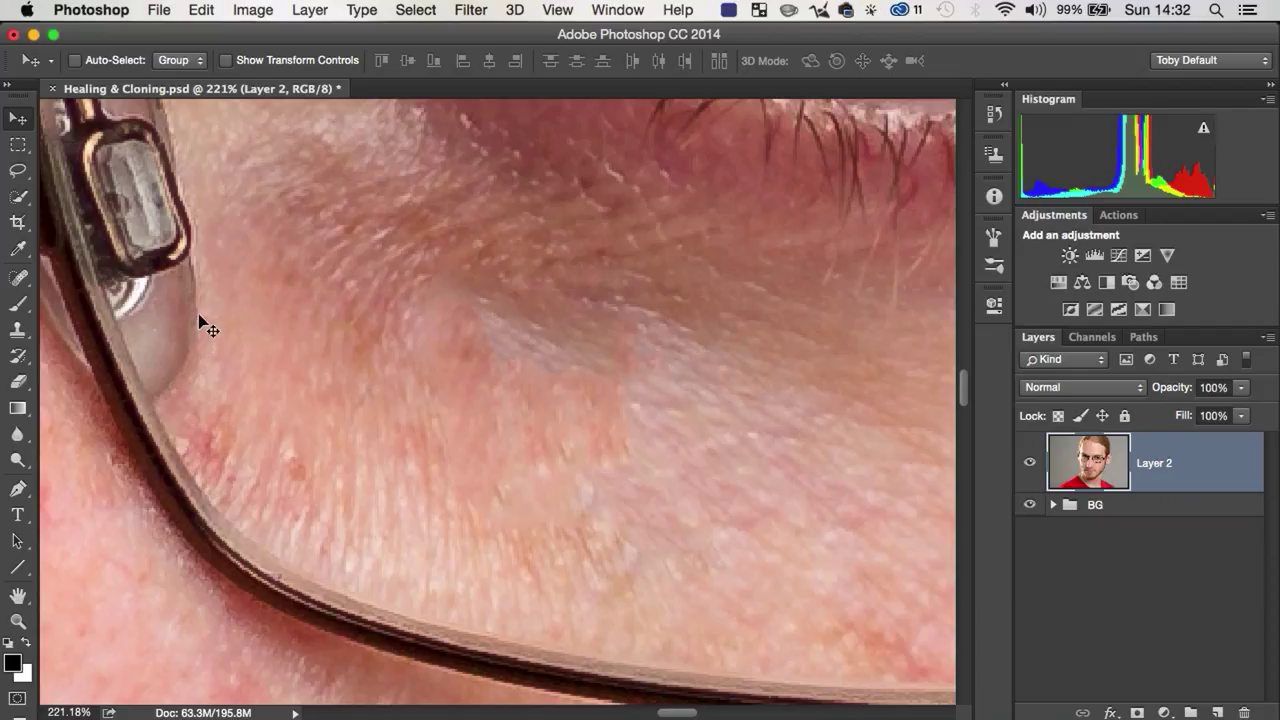
left_click_drag(8, 278, 110, 291)
left_click(645, 400)
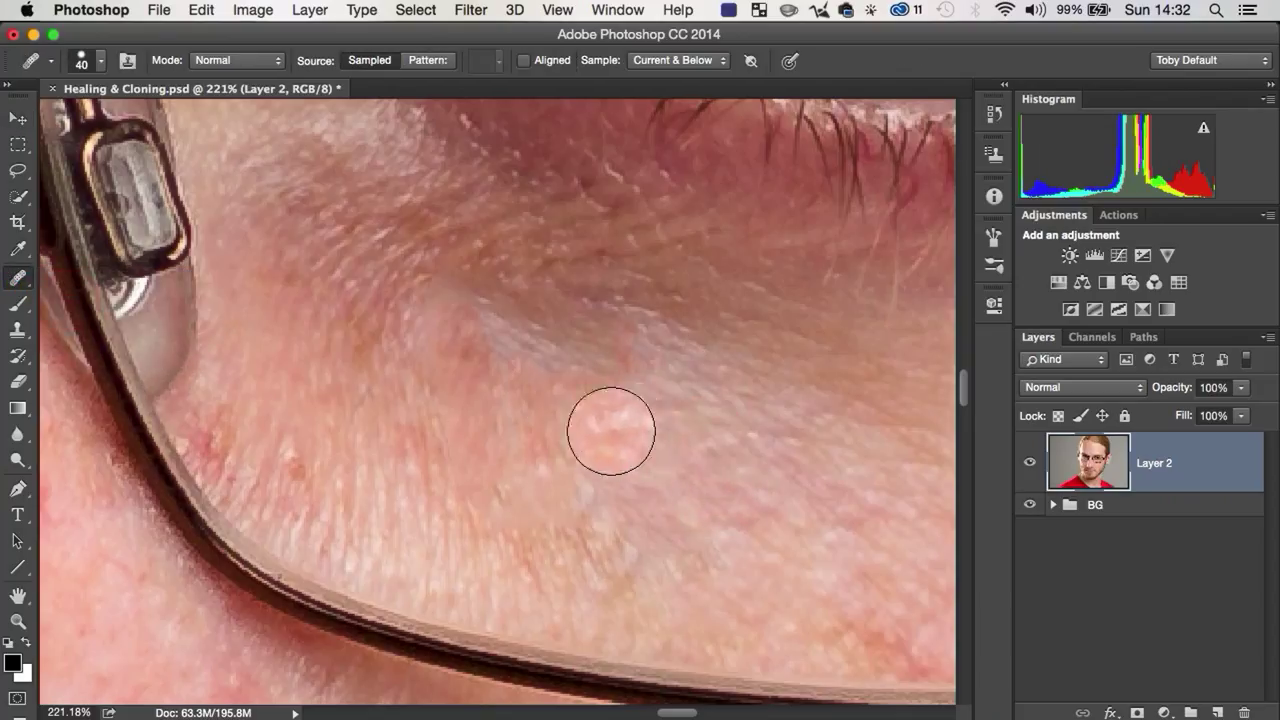
left_click(597, 322)
left_click(524, 344)
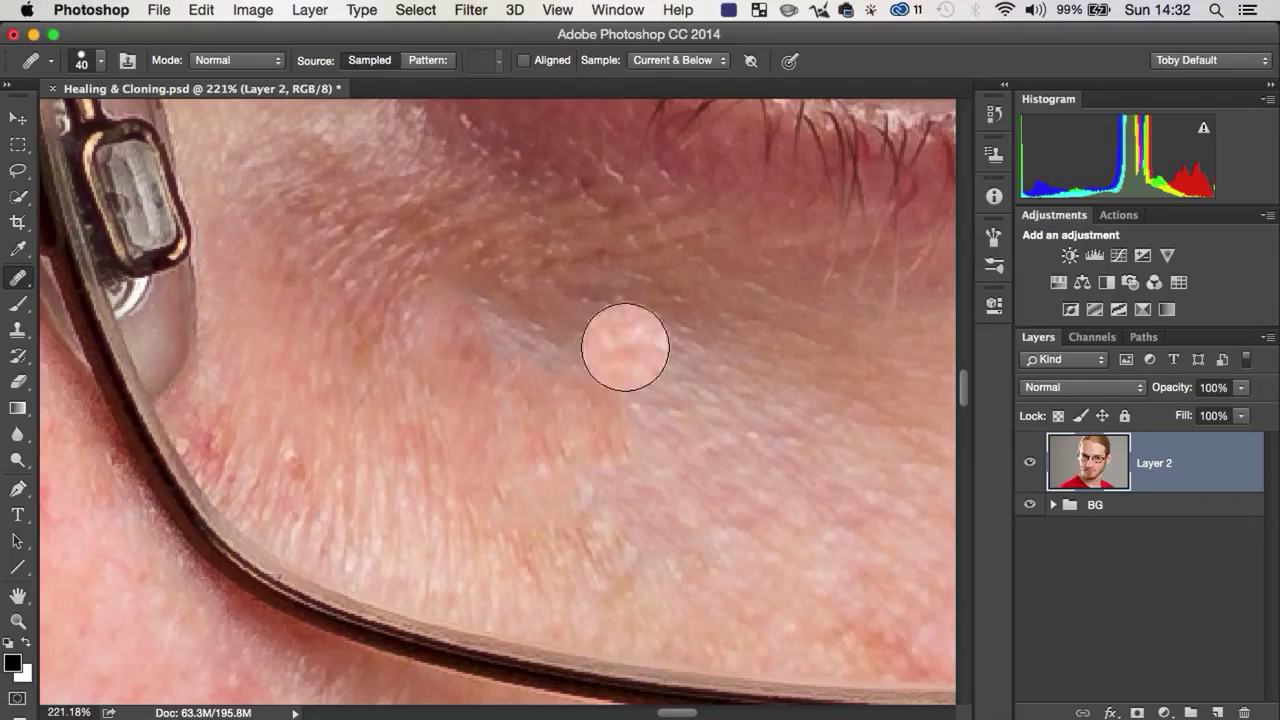
- Resample skin around the under-eye area with the Healing Brush and paint over the remaining uneven patches
key("z")
mouse_move(655, 356)
left_mouse_down()
mouse_move(597, 389)
mouse_move(614, 380)
left_mouse_up()
key("j")
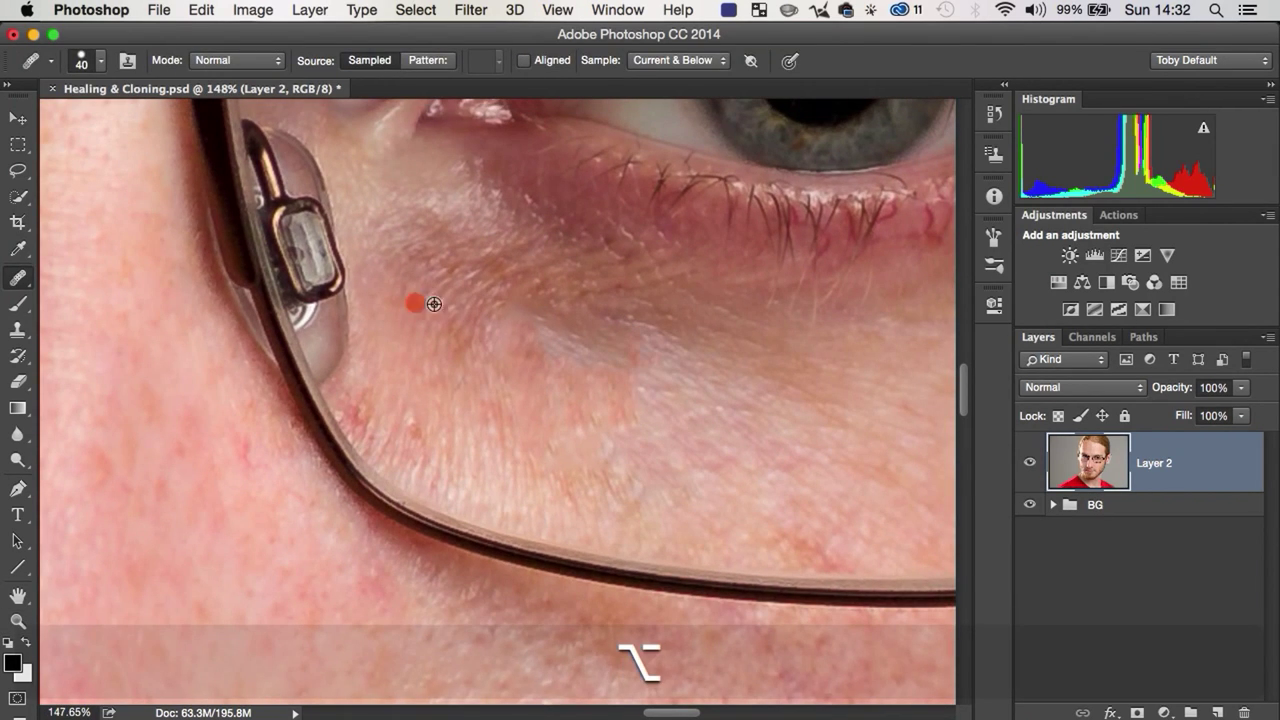
mouse_move(528, 306)
left_mouse_down()
mouse_move(511, 382)
mouse_move(529, 332)
mouse_move(541, 362)
mouse_move(559, 333)
mouse_move(582, 357)
mouse_move(604, 351)
mouse_move(604, 410)
mouse_move(615, 337)
mouse_move(625, 421)
mouse_move(642, 347)
mouse_move(630, 416)
mouse_move(601, 367)
mouse_move(640, 328)
left_mouse_up()
left_click(708, 390, "alt")
mouse_move(614, 434)
left_mouse_down()
mouse_move(591, 309)
mouse_move(606, 306)
left_mouse_up()
mouse_move(558, 420)
left_mouse_down()
mouse_move(545, 388)
mouse_move(556, 321)
mouse_move(492, 320)
left_mouse_up()
left_click_drag(550, 436, 520, 390)
- With the Clone Stamp and Aligned on, sample the pupil behind the glasses and clone the eye and frame onto the forehead
key("z")
mouse_move(740, 380)
left_mouse_down()
mouse_move(646, 420)
mouse_move(595, 501)
mouse_move(509, 434)
left_mouse_up()
key("space")
key("z")
mouse_move(580, 414)
left_mouse_down()
mouse_move(620, 426)
mouse_move(567, 360)
left_mouse_up()
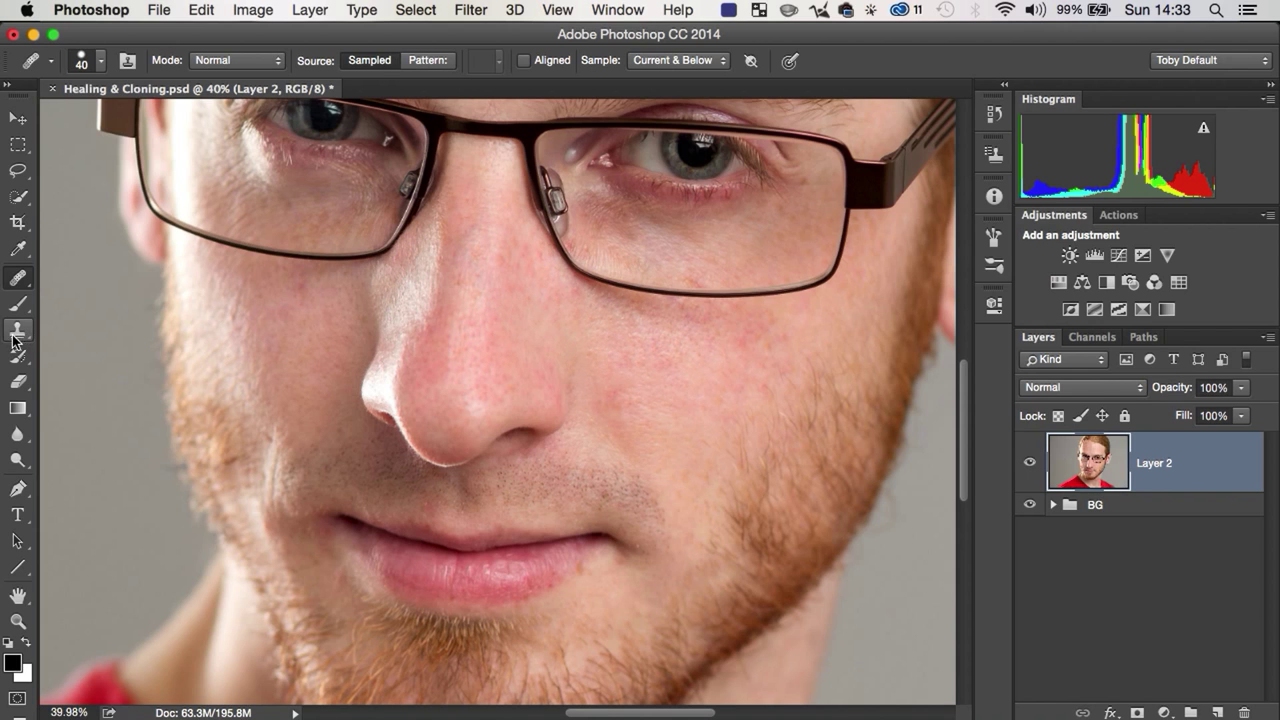
left_click_drag(327, 212, 331, 371)
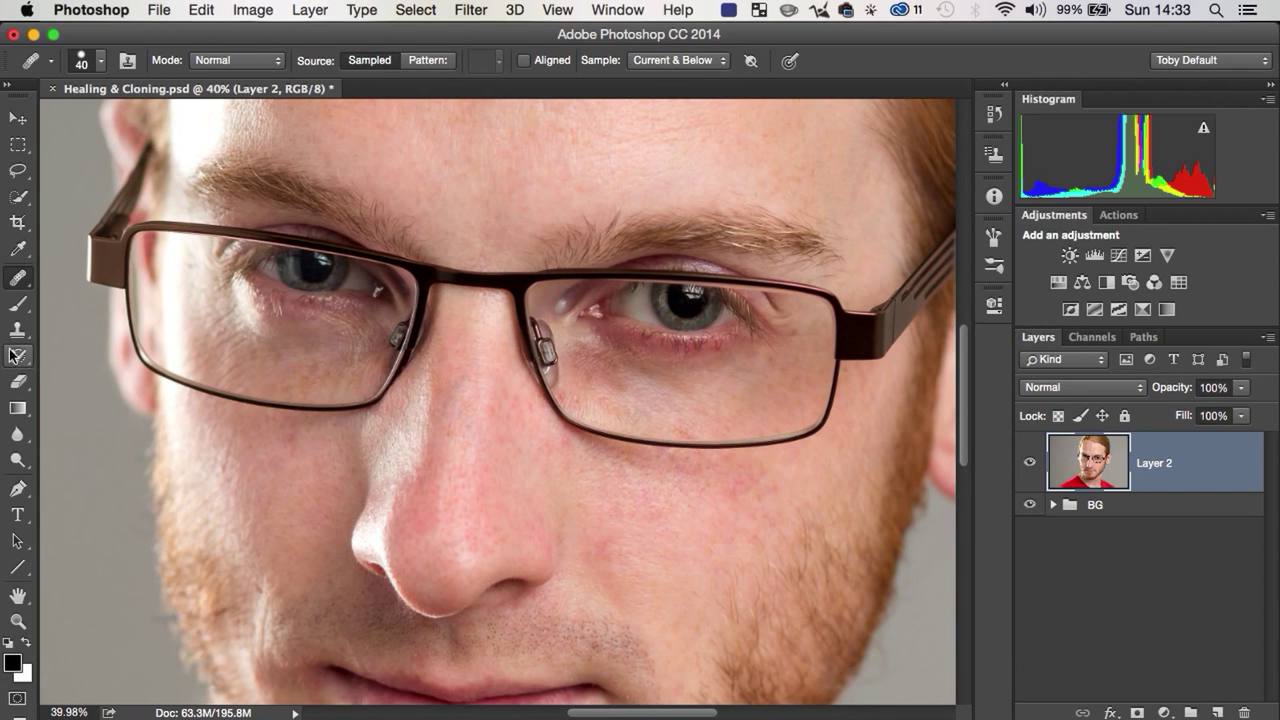
left_click(17, 329)
left_click(315, 264, "alt")
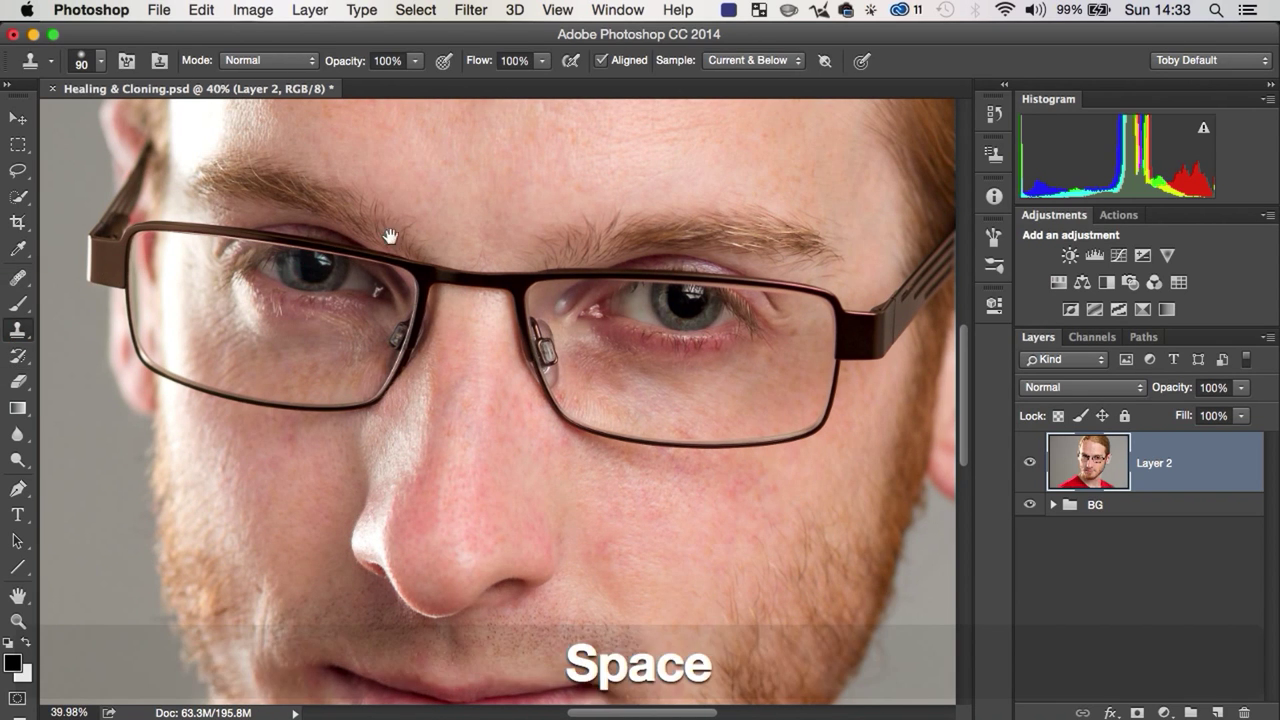
left_click_drag(386, 251, 380, 360)
mouse_move(385, 180)
left_mouse_down()
mouse_move(380, 216)
mouse_move(397, 177)
mouse_move(389, 246)
mouse_move(490, 189)
mouse_move(480, 288)
mouse_move(496, 311)
mouse_move(536, 240)
mouse_move(509, 193)
mouse_move(514, 210)
mouse_move(551, 218)
mouse_move(472, 313)
mouse_move(339, 271)
mouse_move(506, 303)
mouse_move(477, 300)
mouse_move(489, 321)
mouse_move(358, 302)
mouse_move(412, 329)
mouse_move(213, 308)
mouse_move(412, 314)
left_mouse_up()
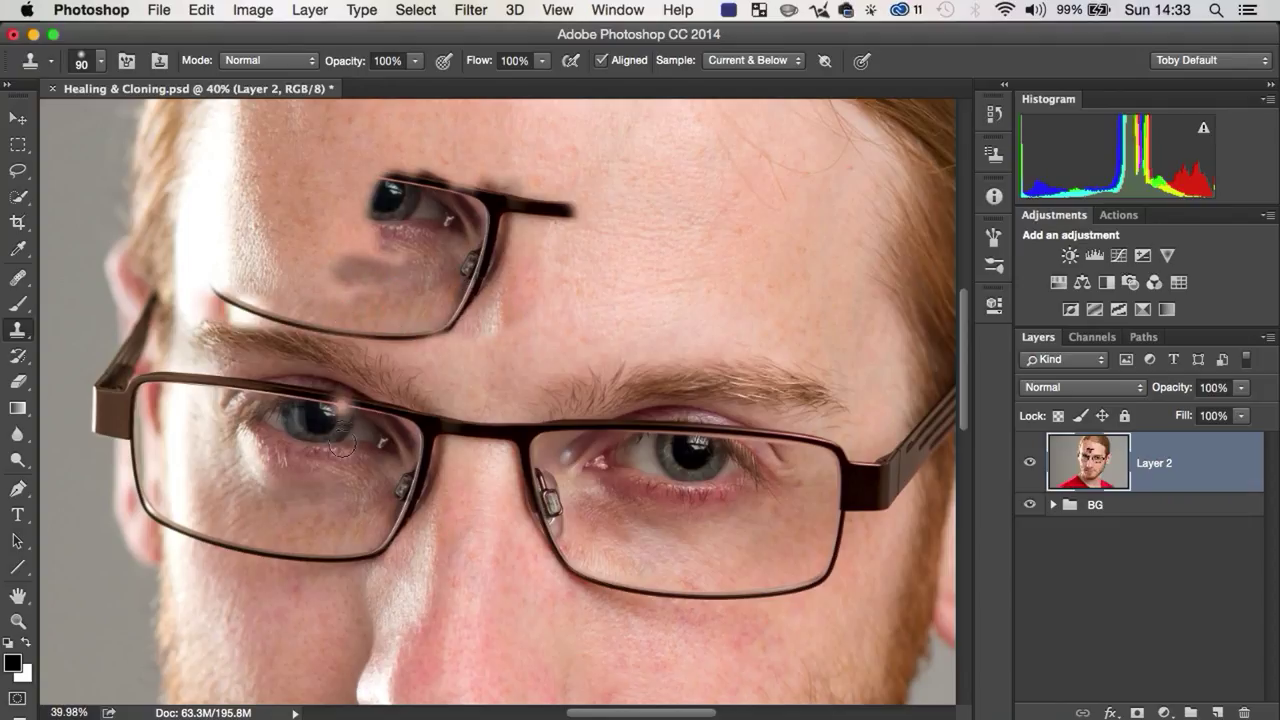
- Turn off Aligned for the Clone Stamp, resample the pupil behind the glasses and clone it onto the opposite side of the forehead in separate strokes
left_click(602, 62)
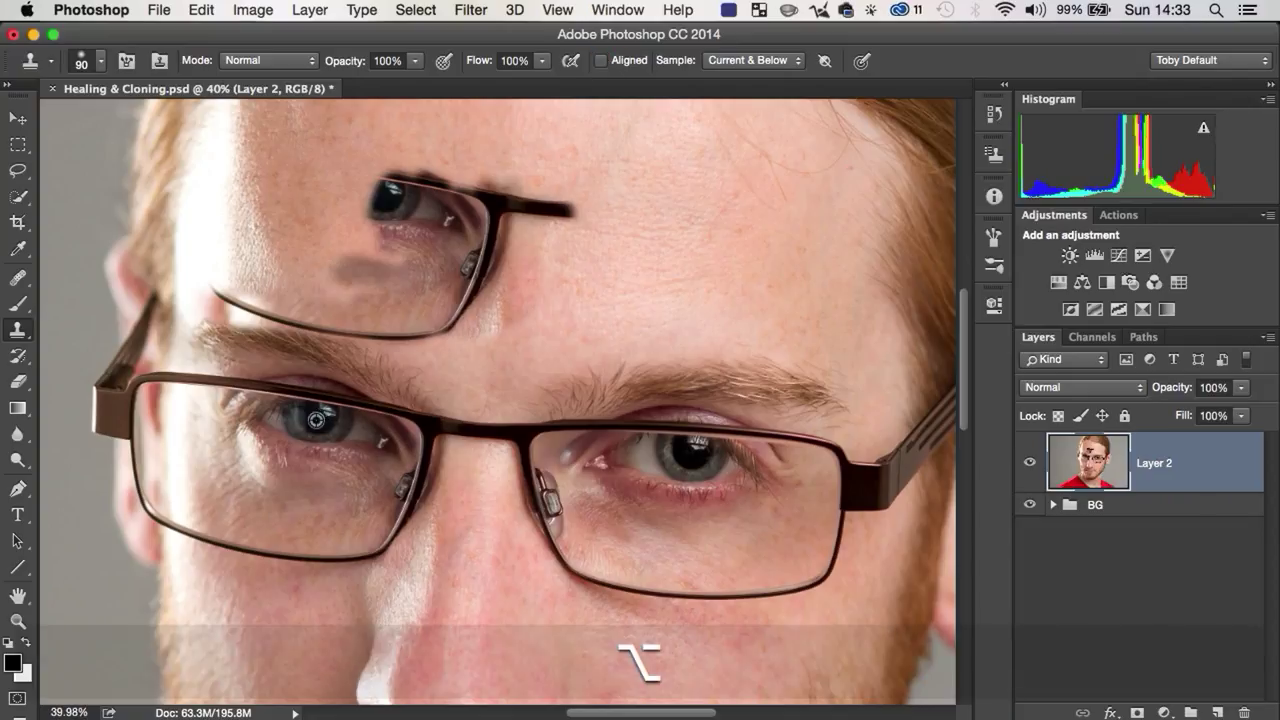
left_click(316, 419, "alt")
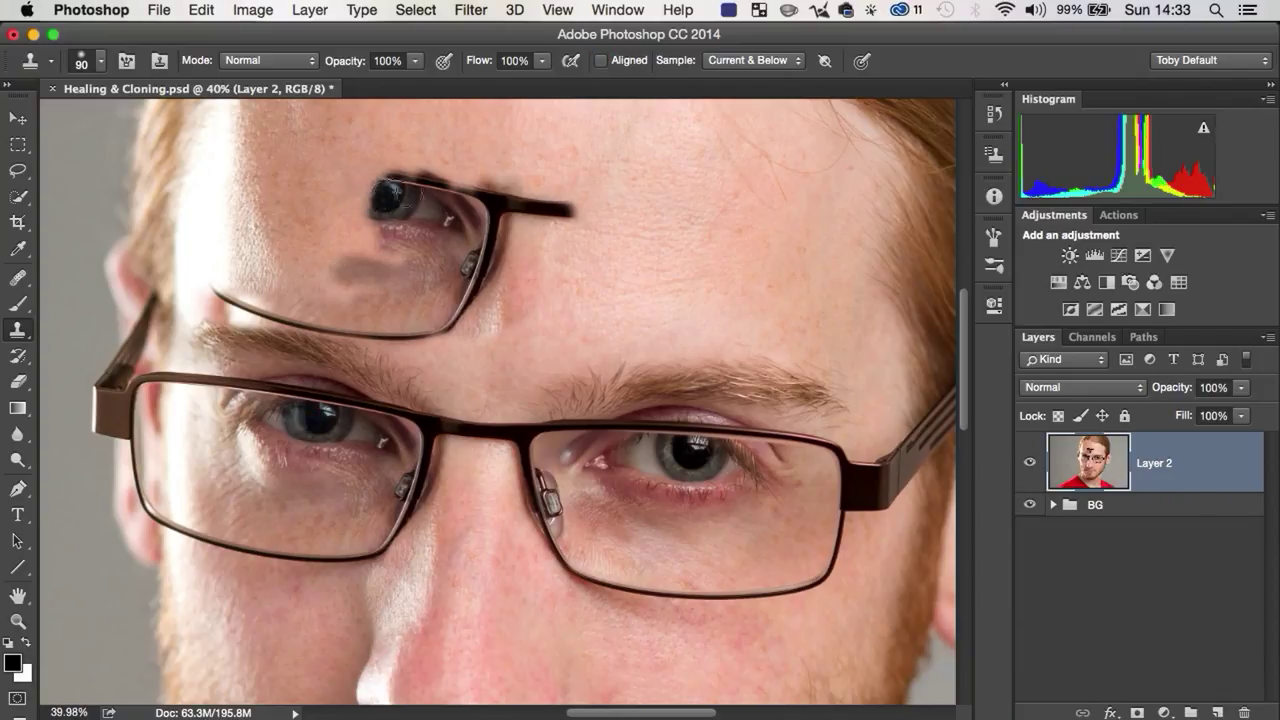
mouse_move(706, 203)
left_mouse_down()
mouse_move(682, 256)
mouse_move(699, 184)
mouse_move(681, 187)
mouse_move(698, 172)
mouse_move(654, 215)
mouse_move(656, 227)
mouse_move(743, 208)
mouse_move(691, 233)
left_mouse_up()
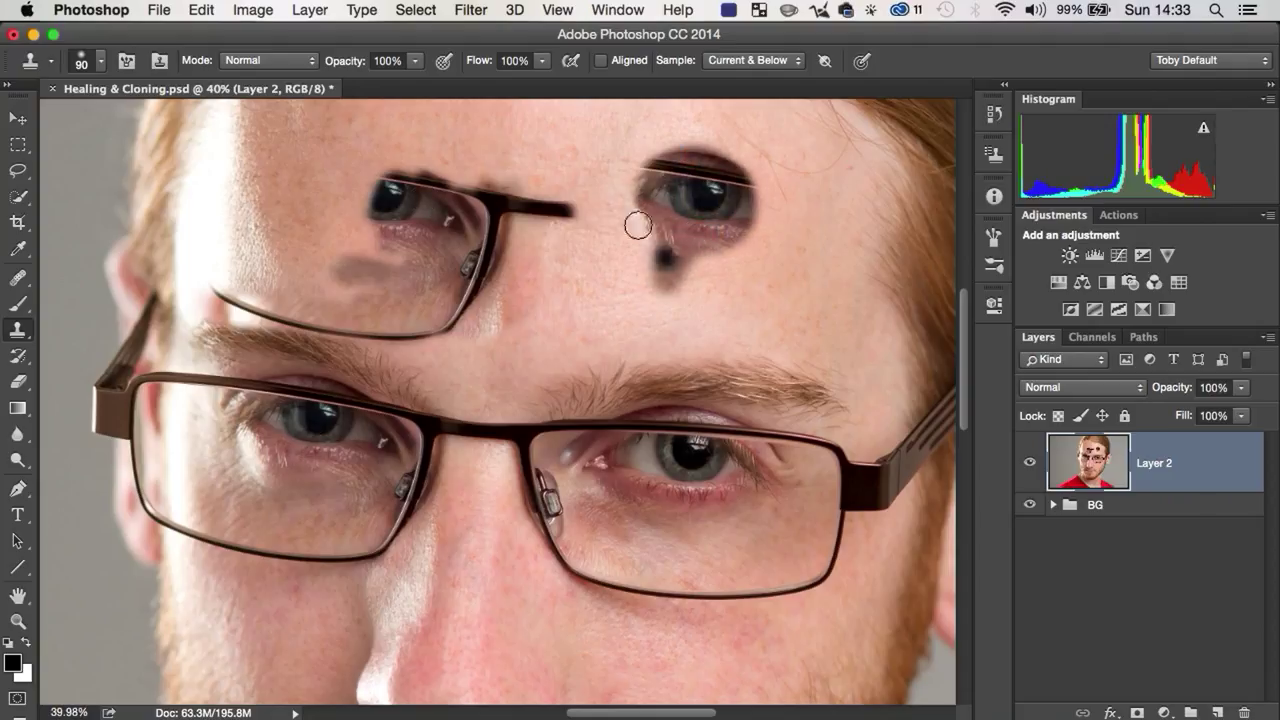
left_click(673, 225)
mouse_move(673, 226)
left_mouse_down()
mouse_move(647, 260)
mouse_move(678, 283)
mouse_move(664, 284)
mouse_move(671, 297)
mouse_move(682, 277)
mouse_move(675, 321)
mouse_move(632, 284)
mouse_move(606, 346)
mouse_move(602, 289)
mouse_move(558, 325)
mouse_move(576, 239)
mouse_move(558, 281)
mouse_move(634, 289)
mouse_move(629, 354)
mouse_move(609, 376)
mouse_move(600, 364)
mouse_move(621, 445)
left_mouse_up()
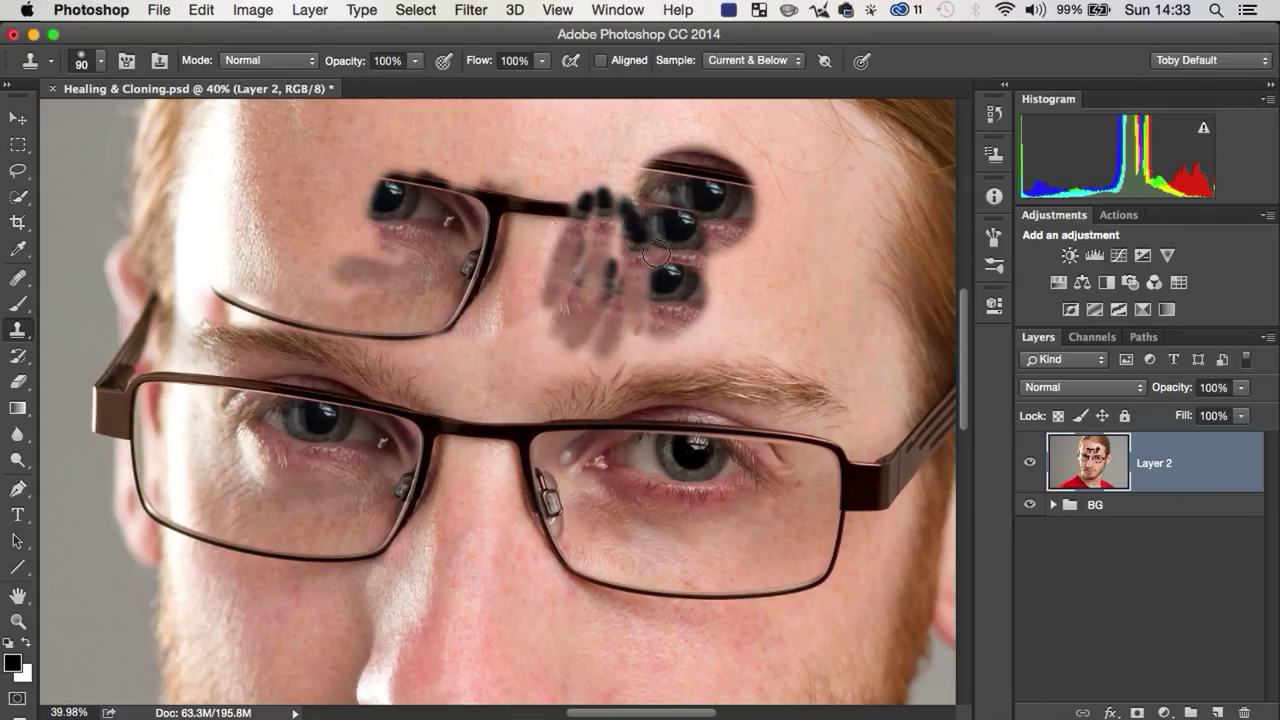
- Undo the cloned eye and frame strokes on the forehead, including a stray test dab
key("alt+super+z")
key("alt+super+z")
key("alt+super+z")
key("alt+super+z")
key("alt+super+z")
key("alt+super+z")
key("alt+super+z")
key("alt+super+z")
key("alt+super+z")
key("alt+super+z")
left_click(481, 113)
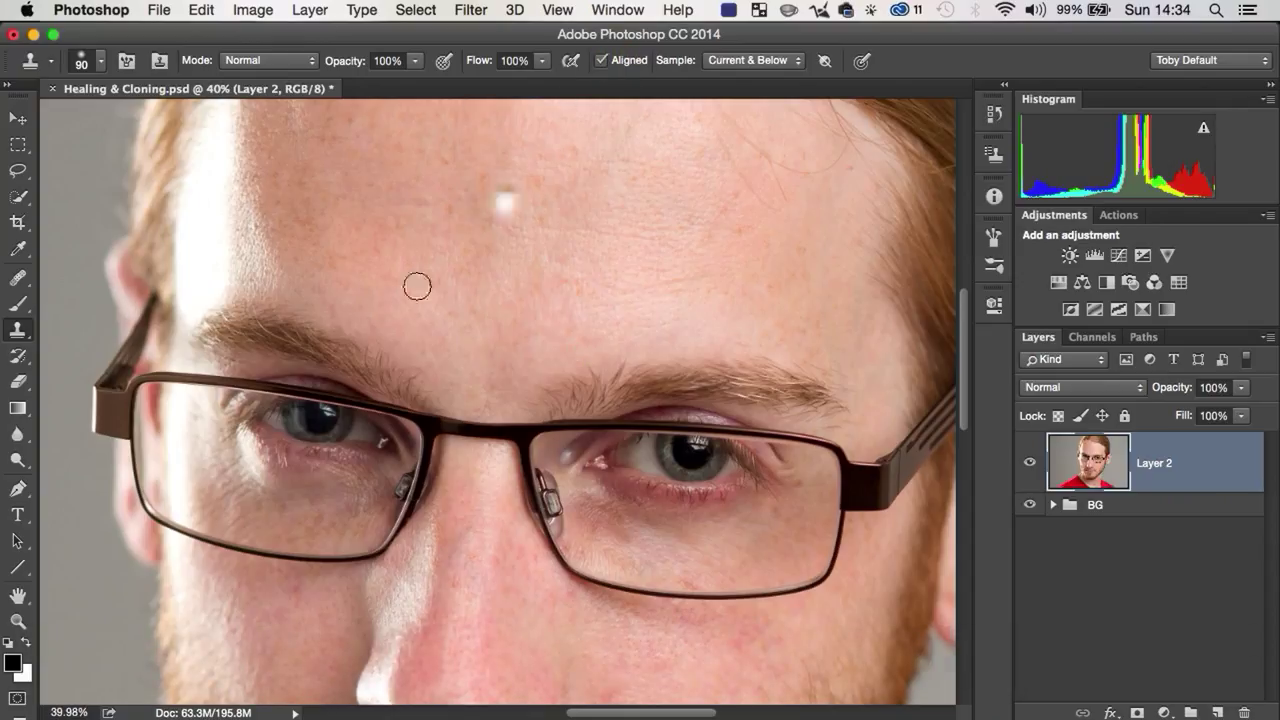
key("super+z")
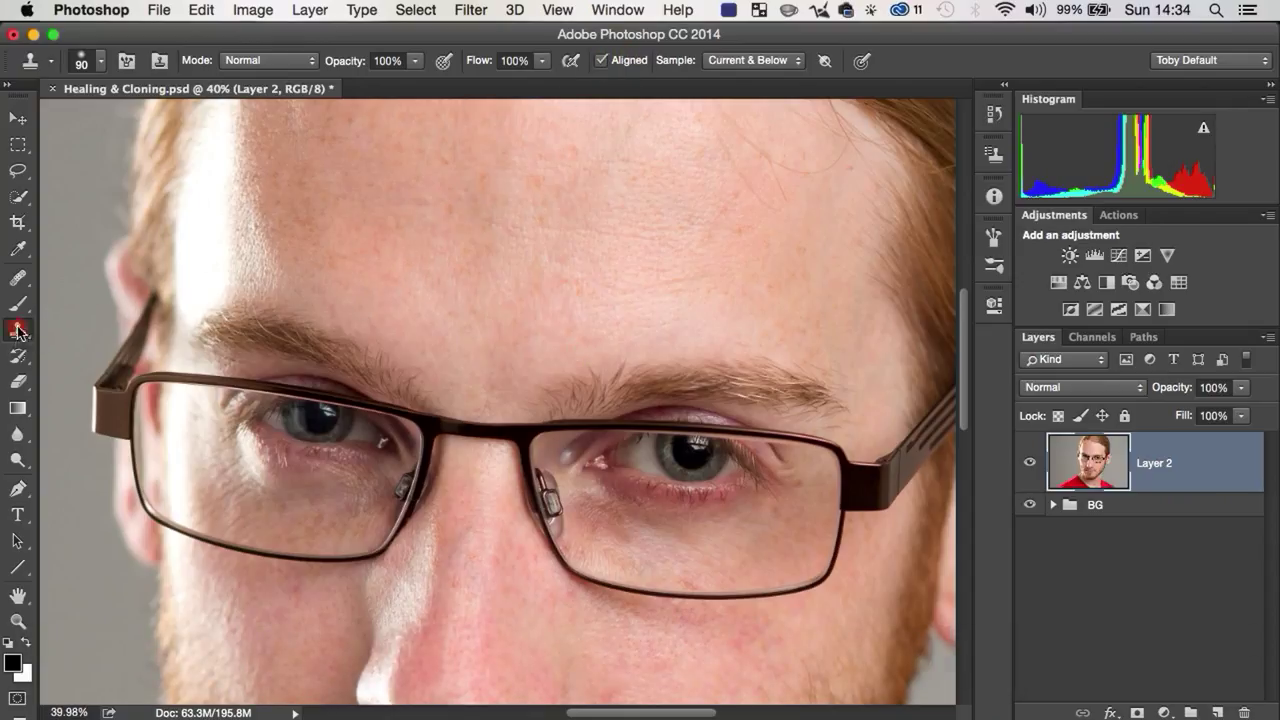
- With the 40 px Healing Brush and Aligned off, sample the shiny cheek skin, paint over two cheek spots, and undo both strokes
left_click(18, 279)
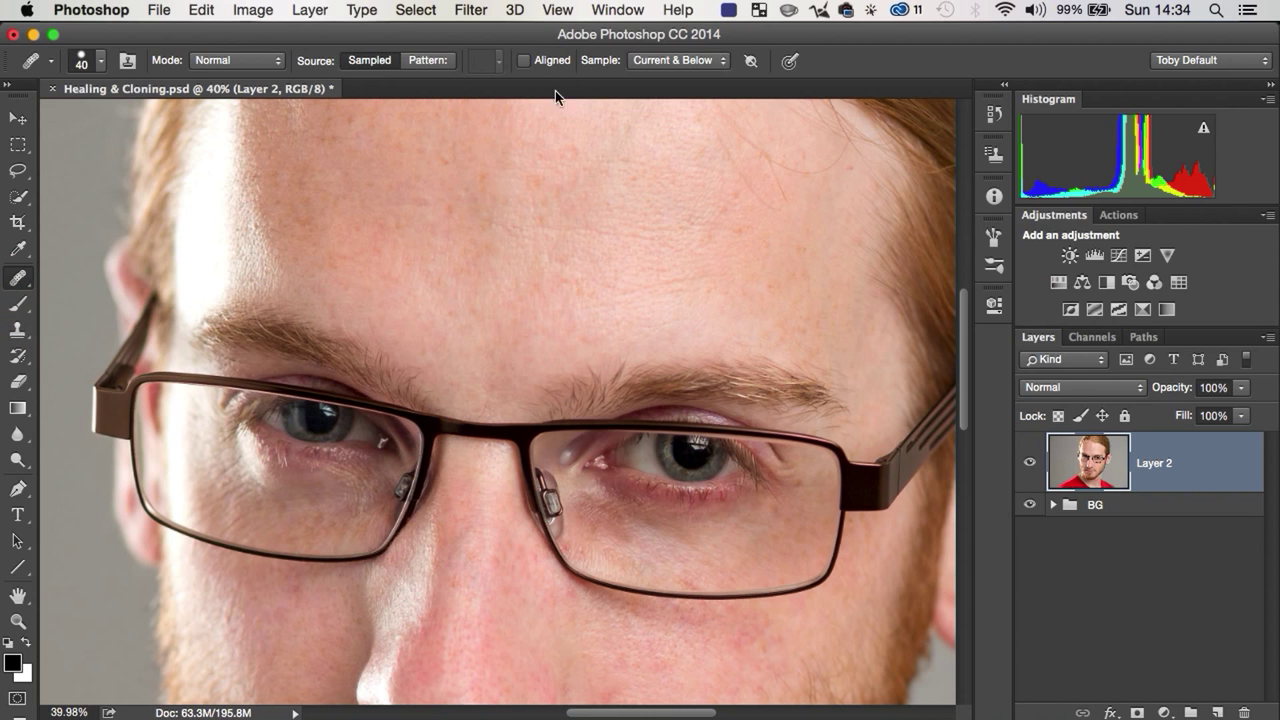
key("space")
left_click_drag(543, 443, 434, 318)
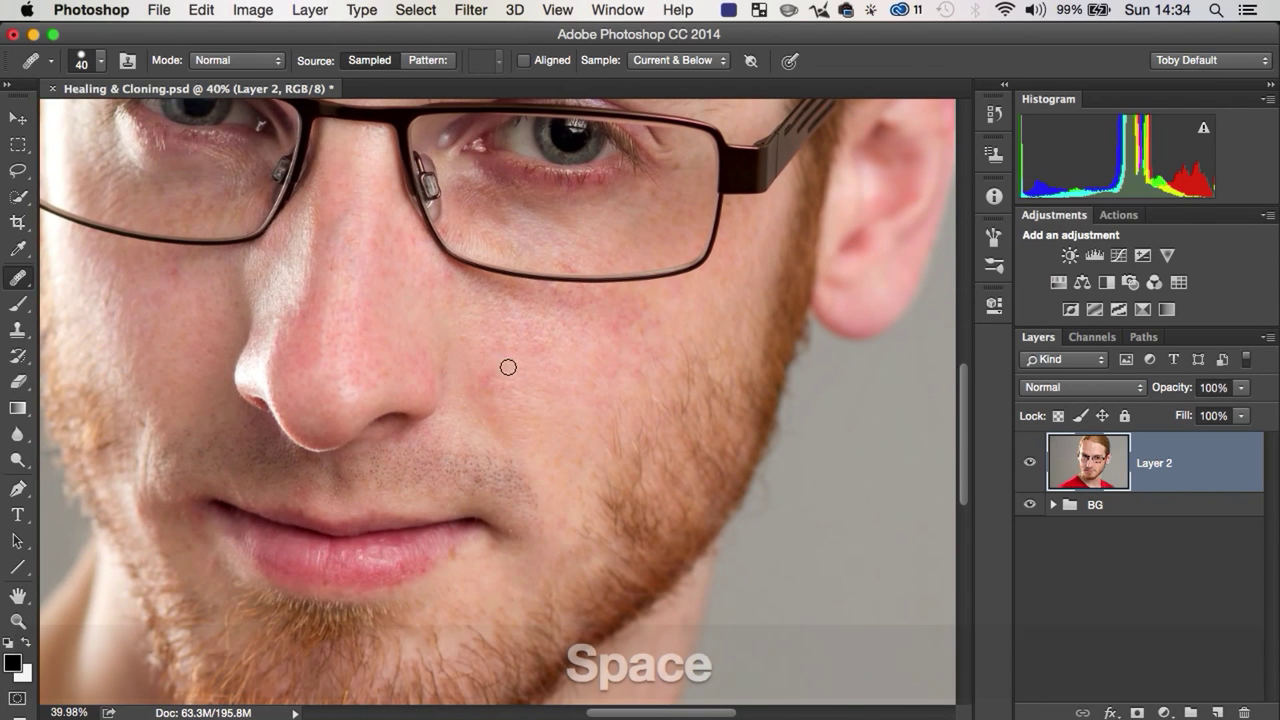
key("z")
left_click_drag(547, 333, 597, 329)
key("alt")
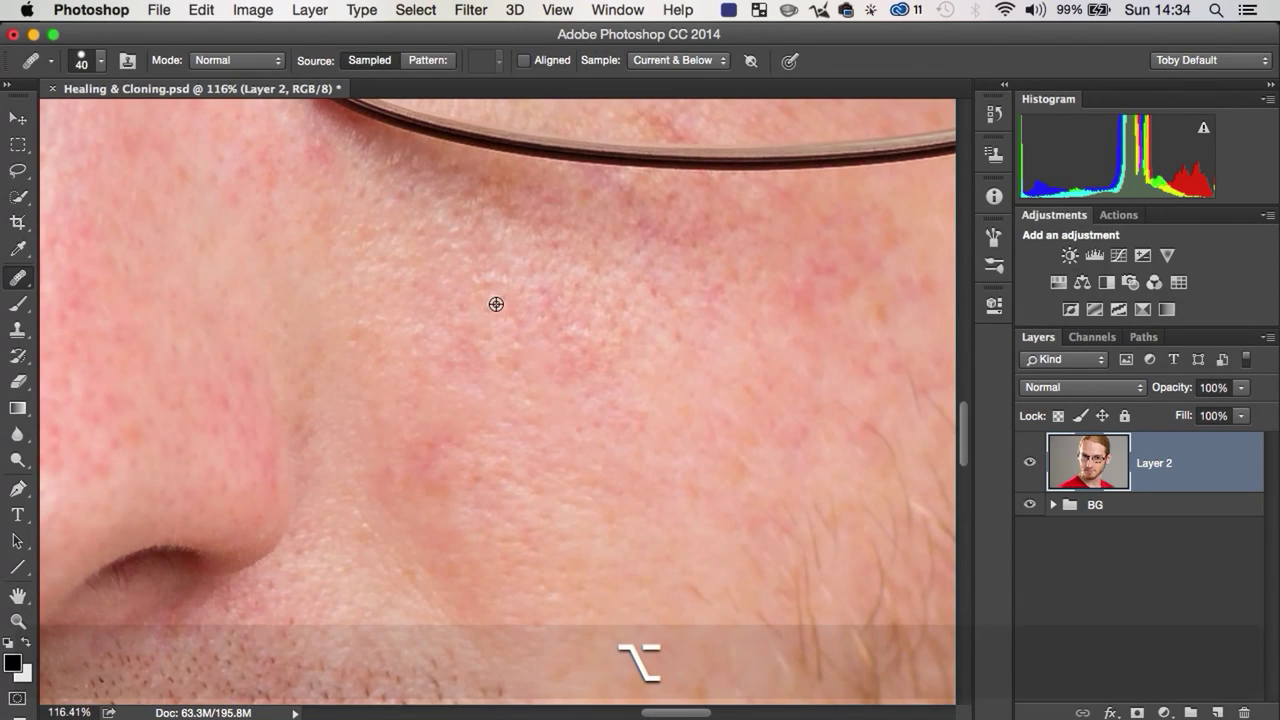
left_click(462, 190, "alt")
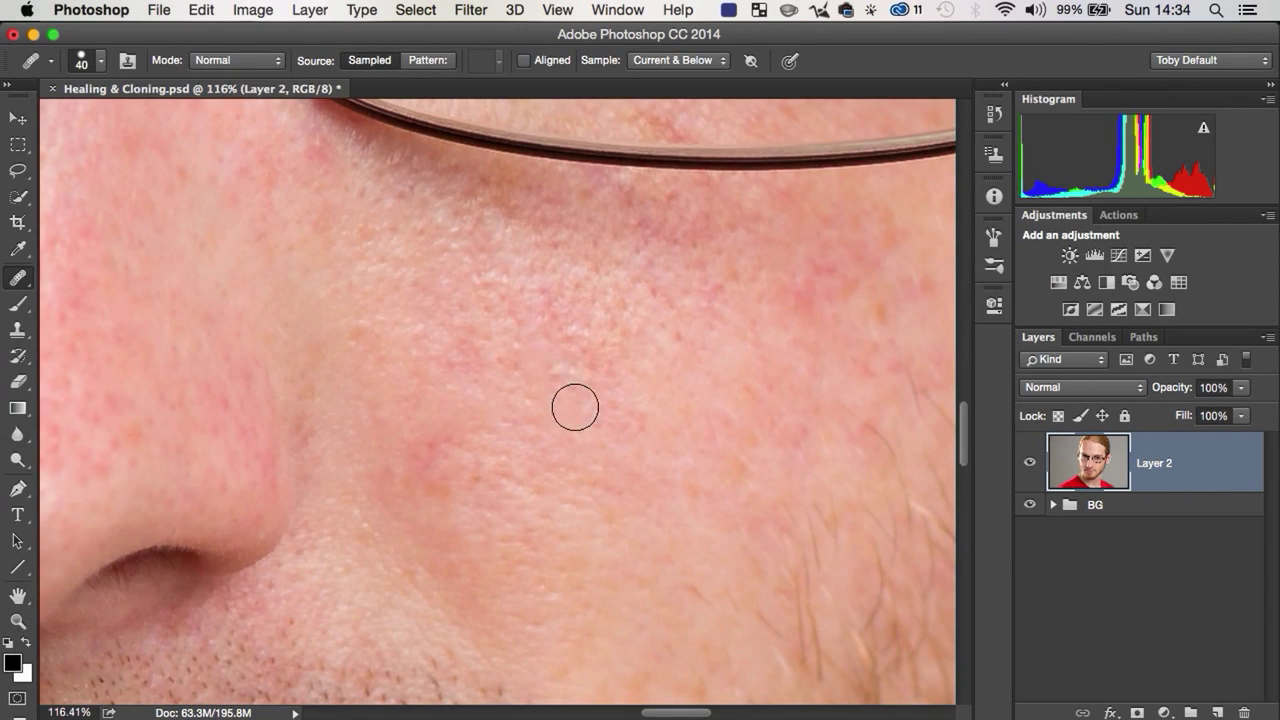
key("space")
left_click_drag(540, 391, 487, 278)
key("alt")
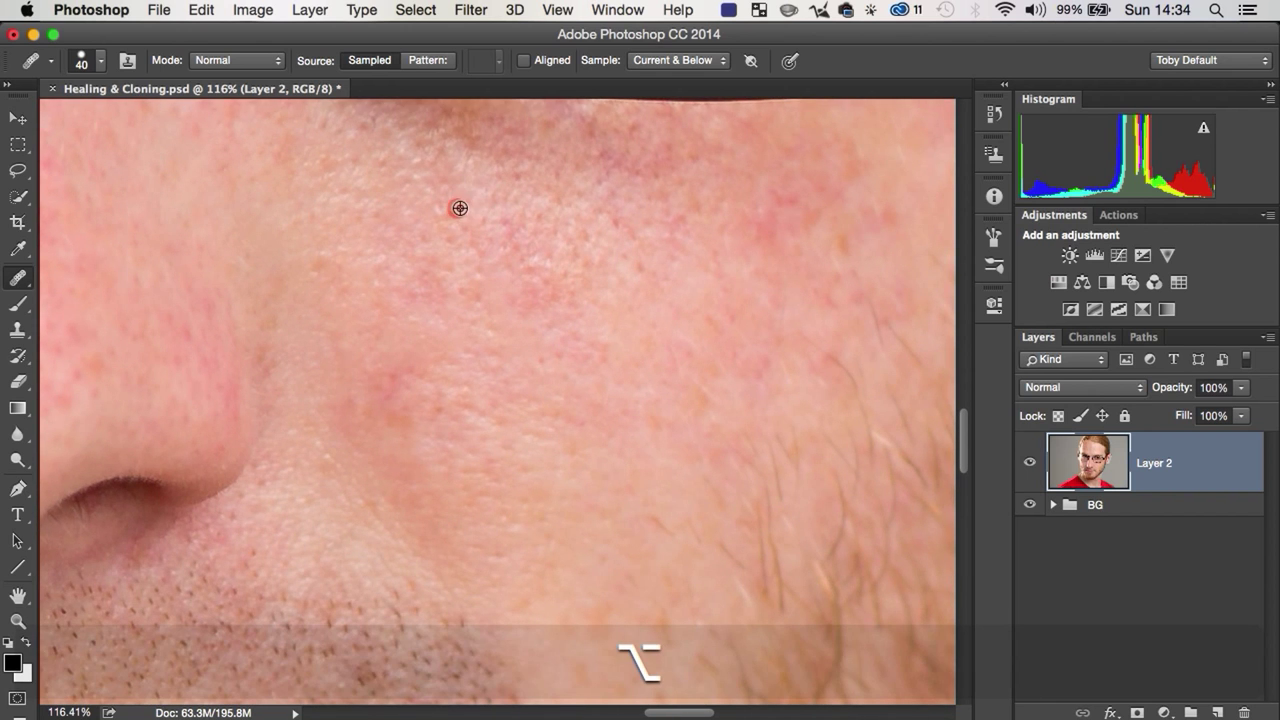
left_click_drag(417, 377, 382, 414)
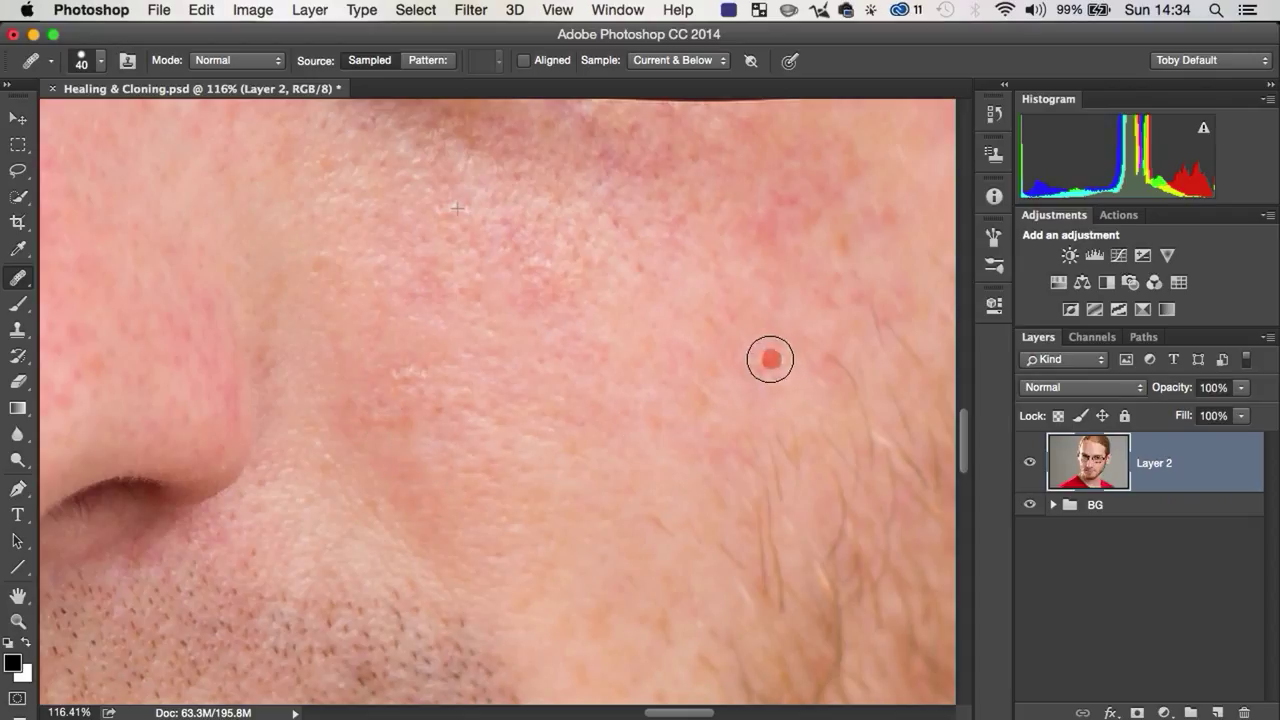
left_click_drag(768, 360, 748, 395)
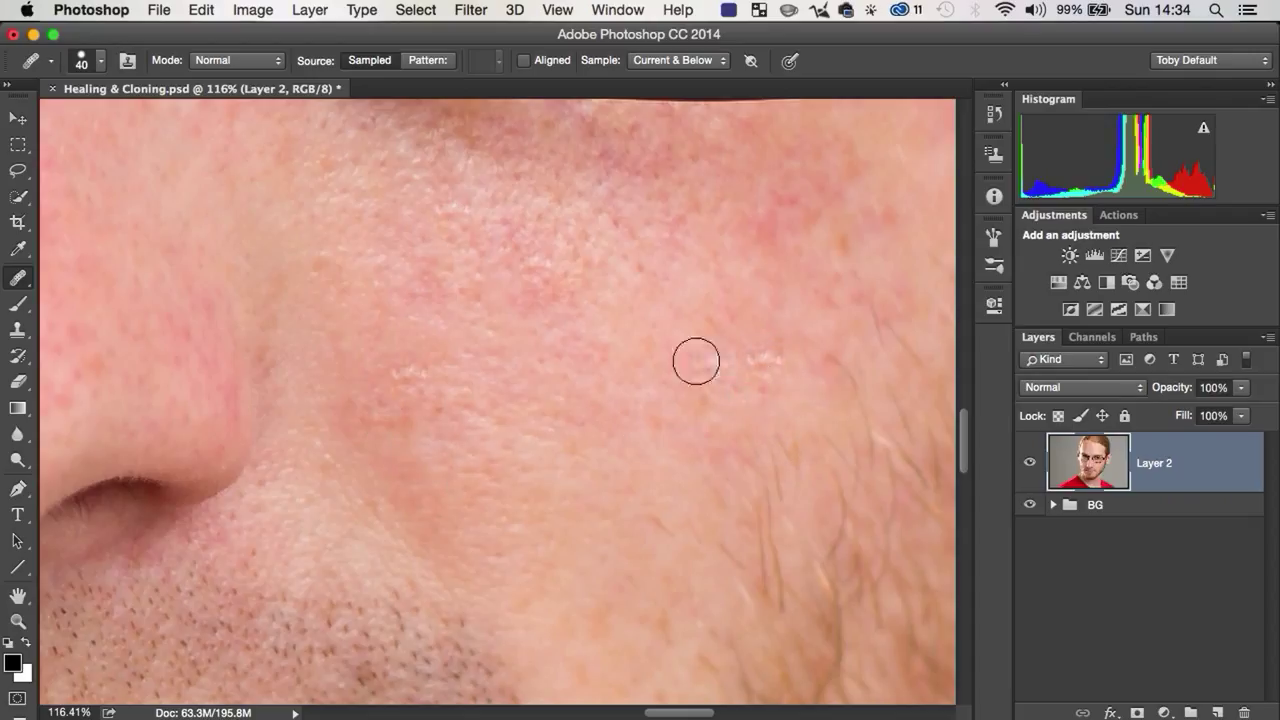
key("alt+super+z")
key("alt+super+z")
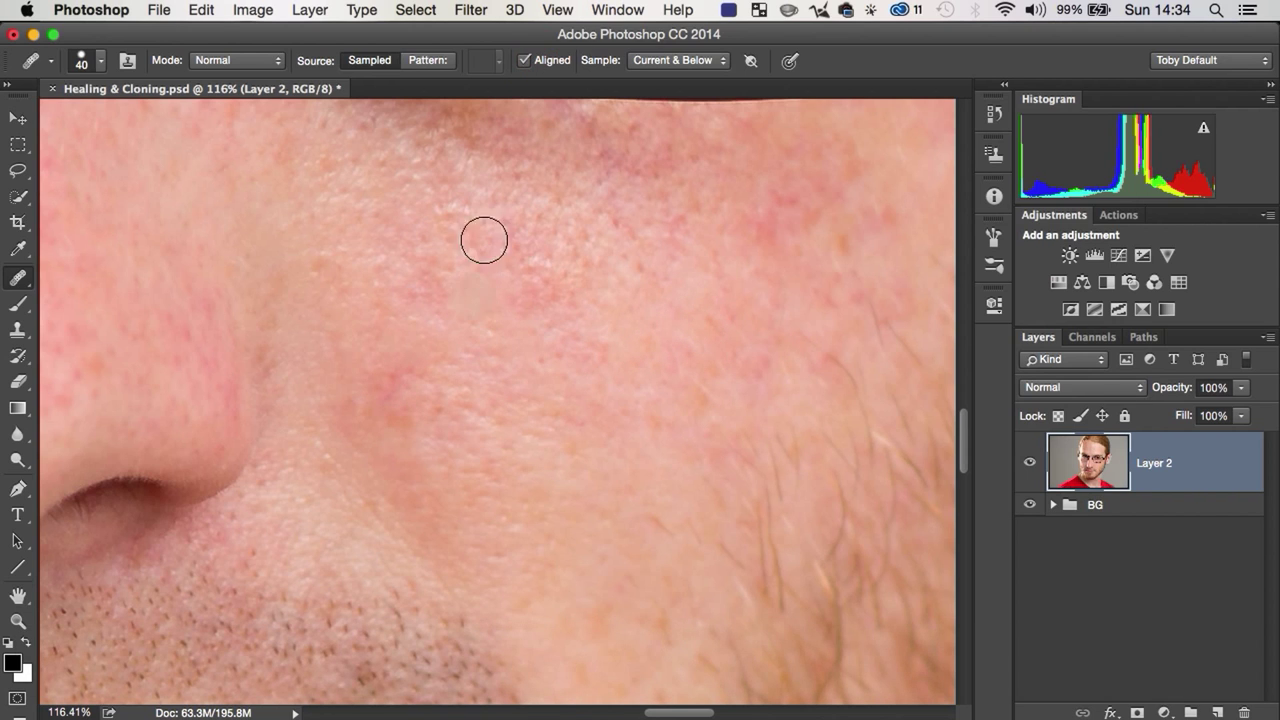
- With Aligned on, resample the shiny cheek skin and heal areas on the outer cheek, beside the nose and above the lip
key("alt")
left_click(487, 197, "alt")
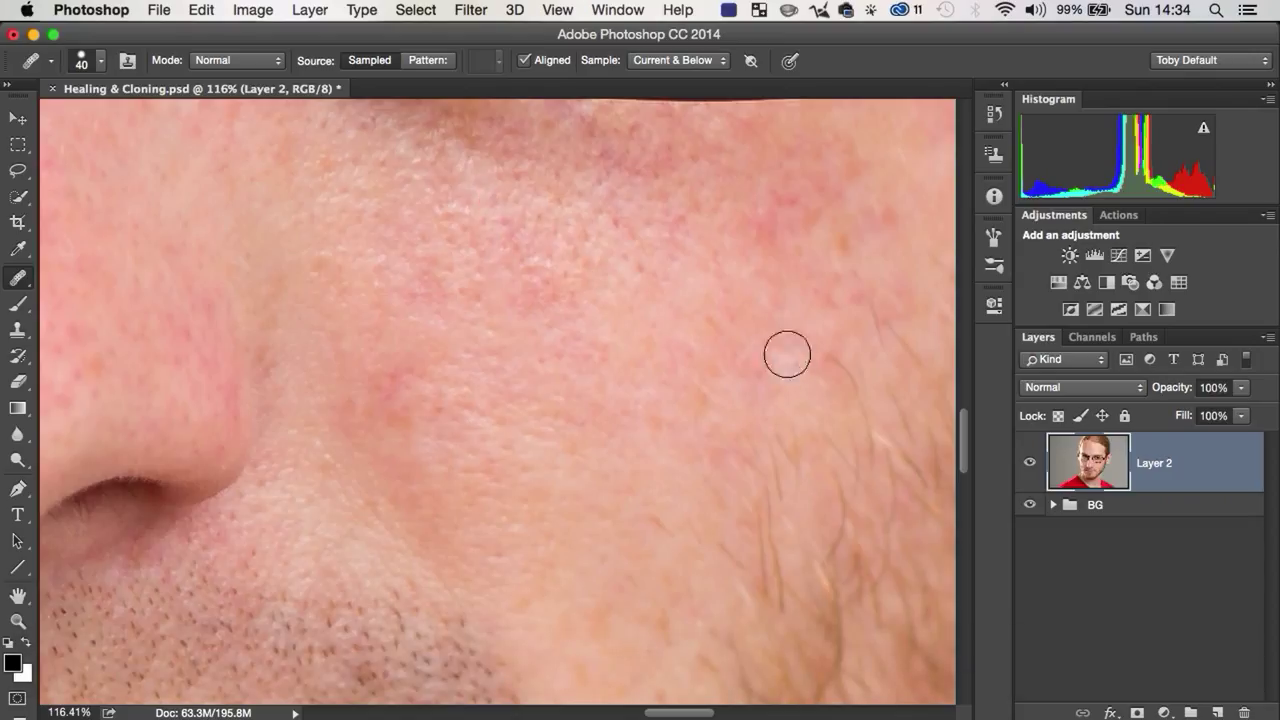
left_click(740, 360)
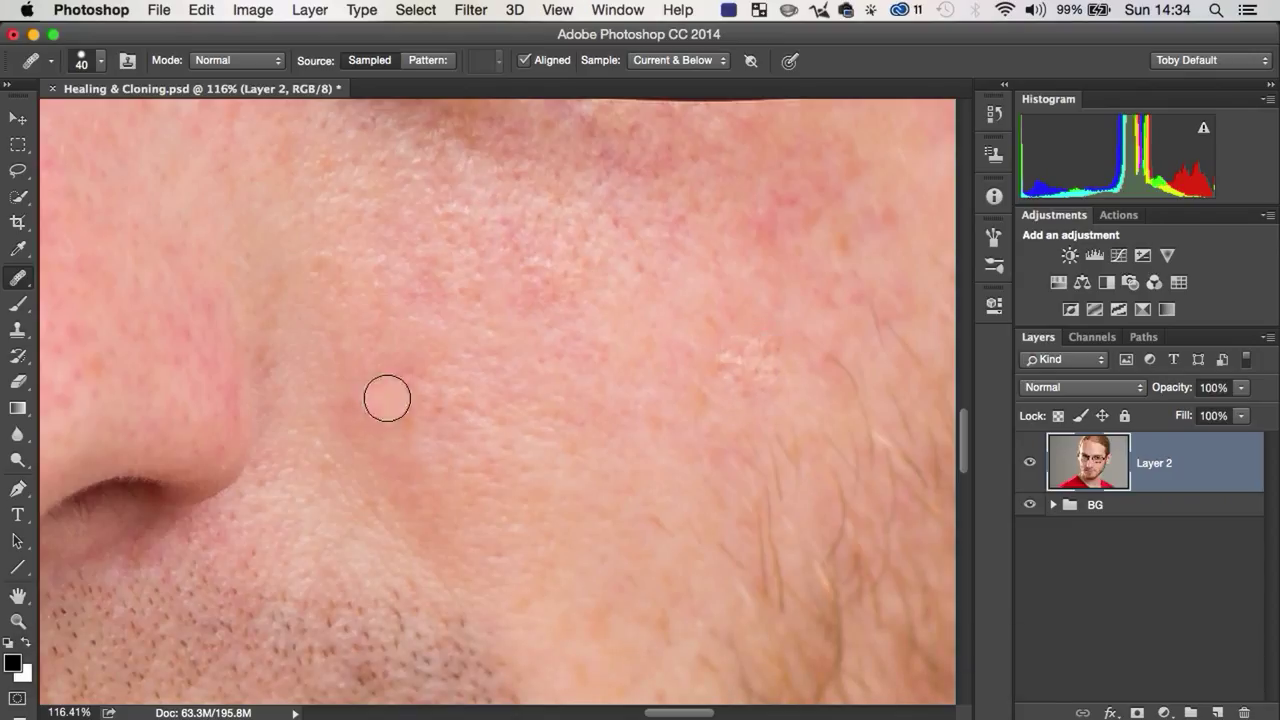
left_click(404, 427)
mouse_move(385, 562)
left_mouse_down()
mouse_move(391, 663)
mouse_move(371, 651)
mouse_move(396, 606)
mouse_move(402, 632)
left_mouse_up()
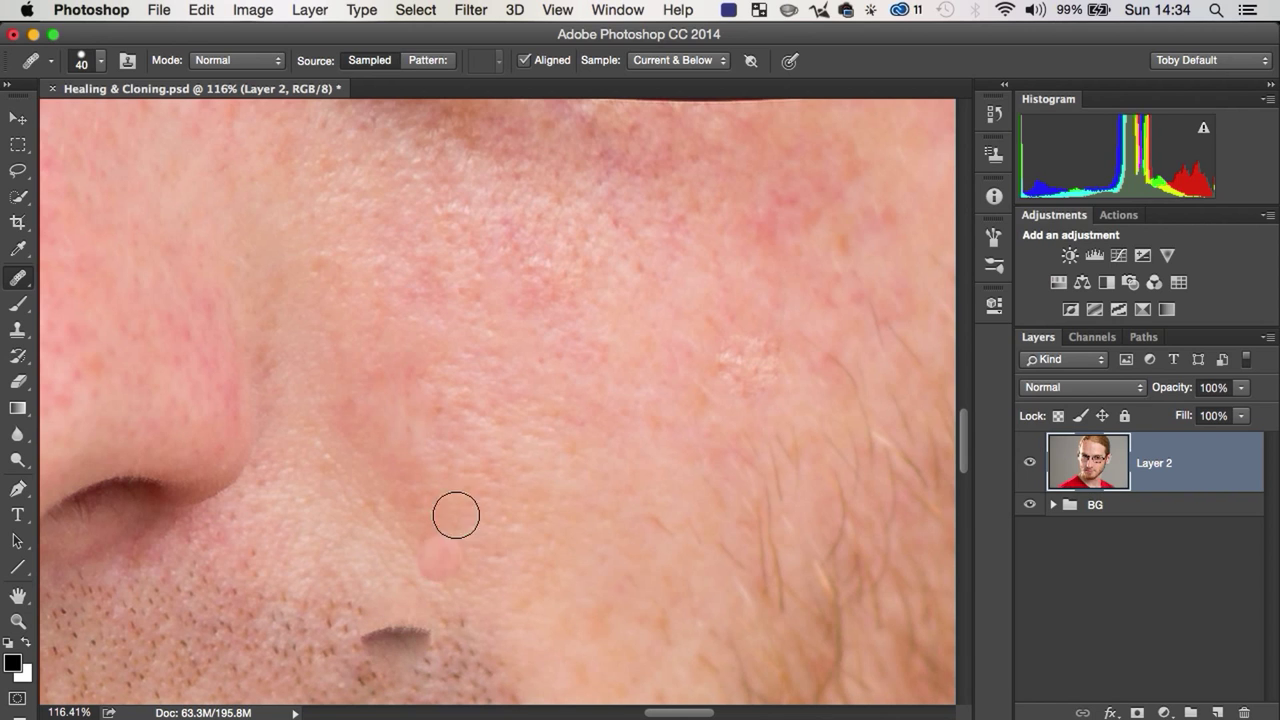
- With Aligned off, resample the cheek texture and paint it over the outer cheek, the smile line and the skin above the lip
left_click(527, 247, "alt")
left_click_drag(760, 347, 729, 363)
left_click_drag(480, 466, 483, 468)
left_click_drag(398, 640, 388, 605)
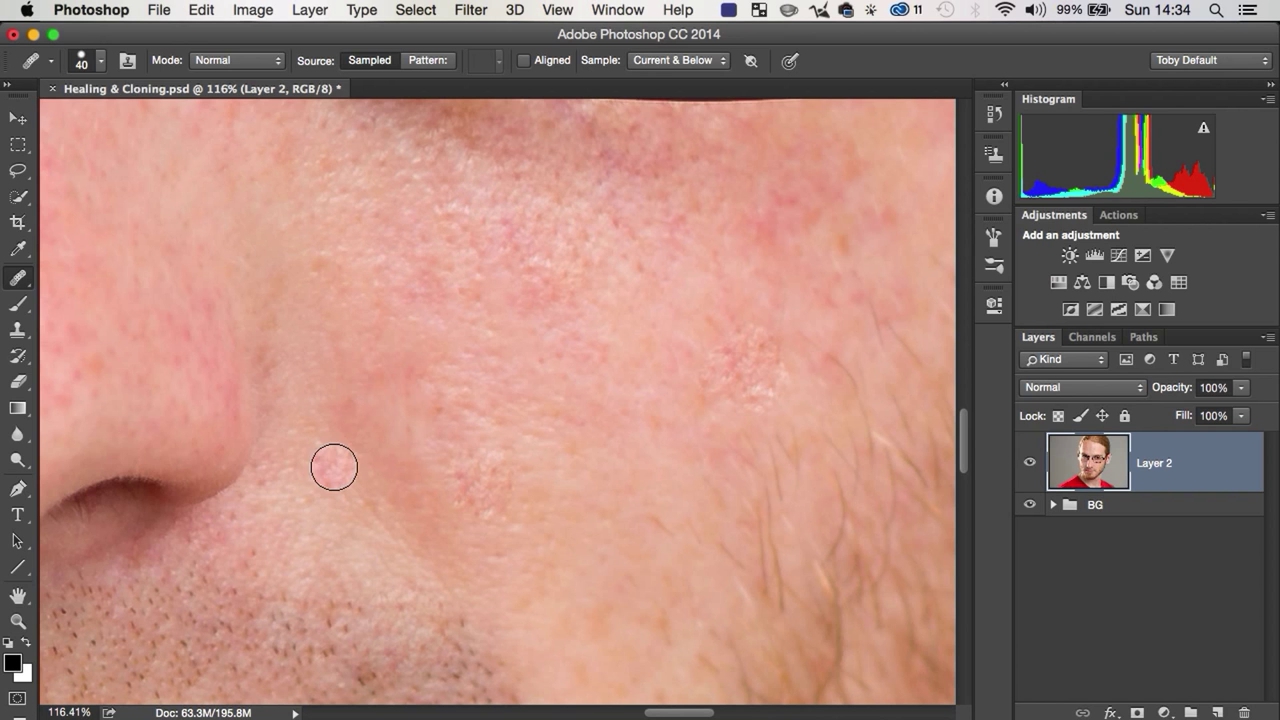
- Dab the Healing Brush over spots on the shaded cheek and along the bridge and side of the nose
key("z")
left_click_drag(603, 323, 537, 429)
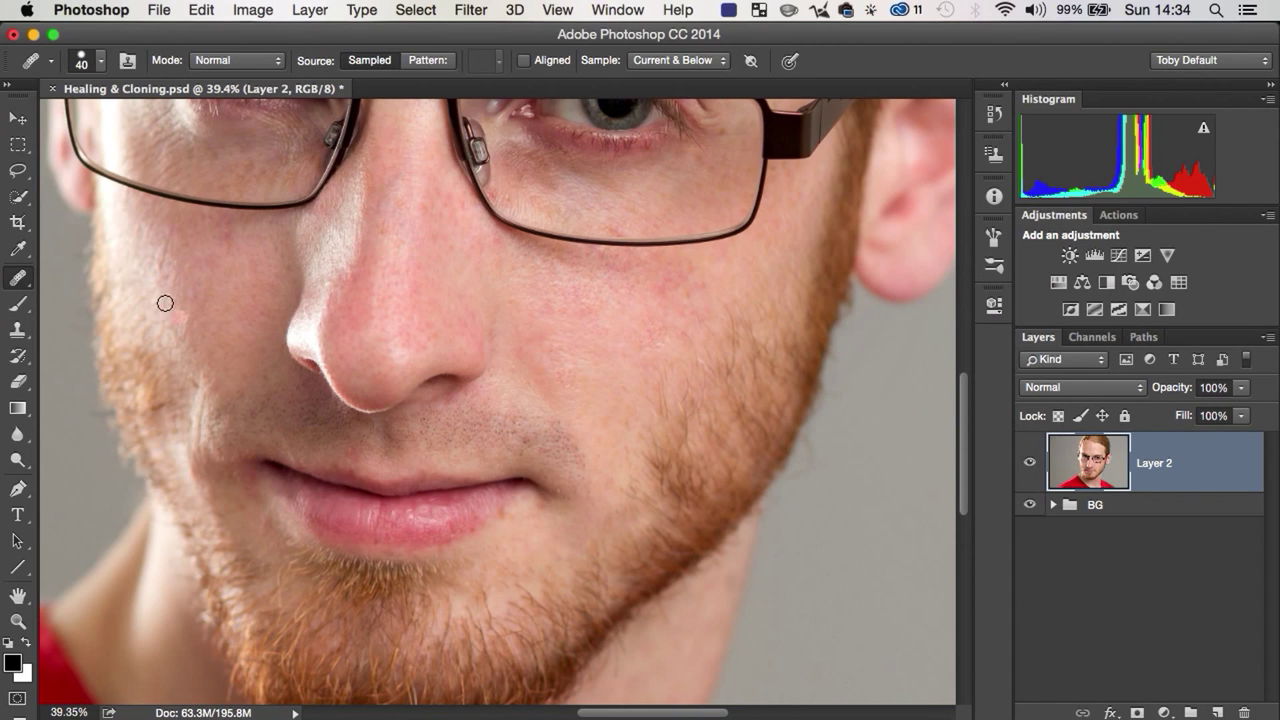
key("z")
mouse_move(191, 277)
left_mouse_down()
mouse_move(260, 249)
mouse_move(251, 232)
left_mouse_up()
left_click(254, 233, "alt")
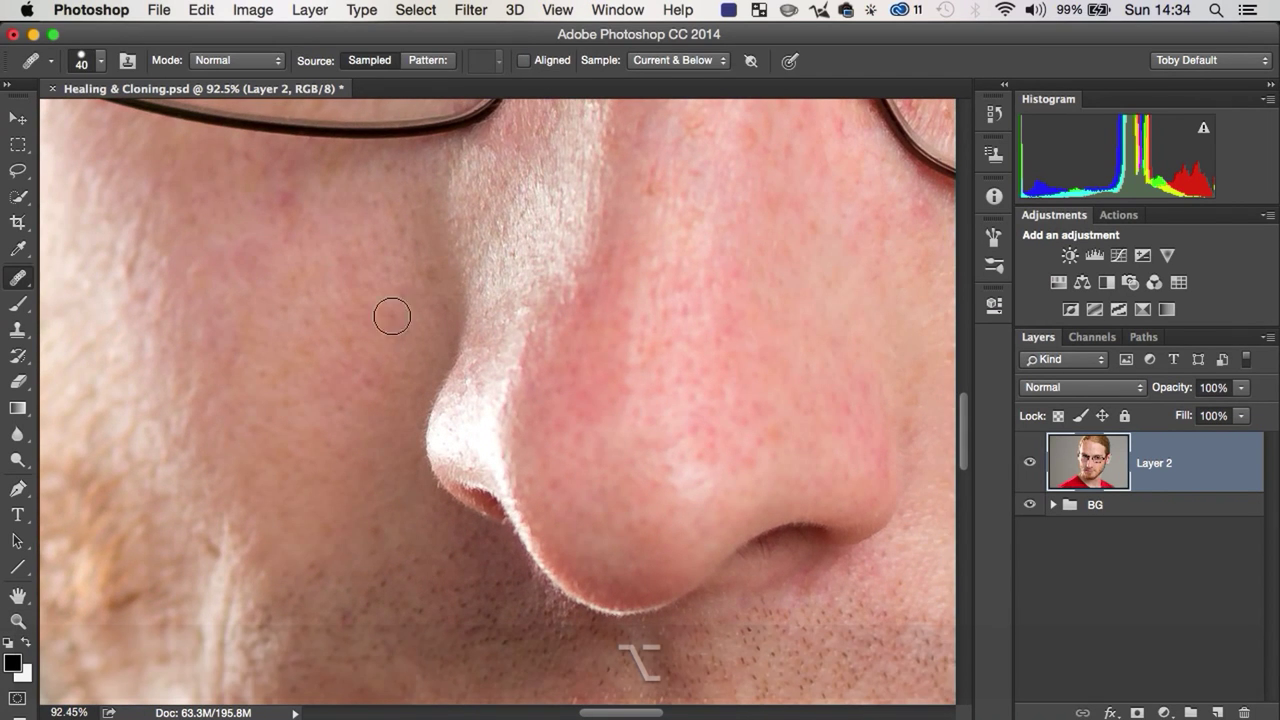
left_click(317, 459)
left_click(473, 294)
left_click(547, 232)
left_click(567, 197)
left_click(660, 152)
left_click(741, 358)
- Undo the last healing dabs on the nose and bring the whole portrait into view
key("alt+super+z")
key("alt+super+z")
key("alt+super+z")
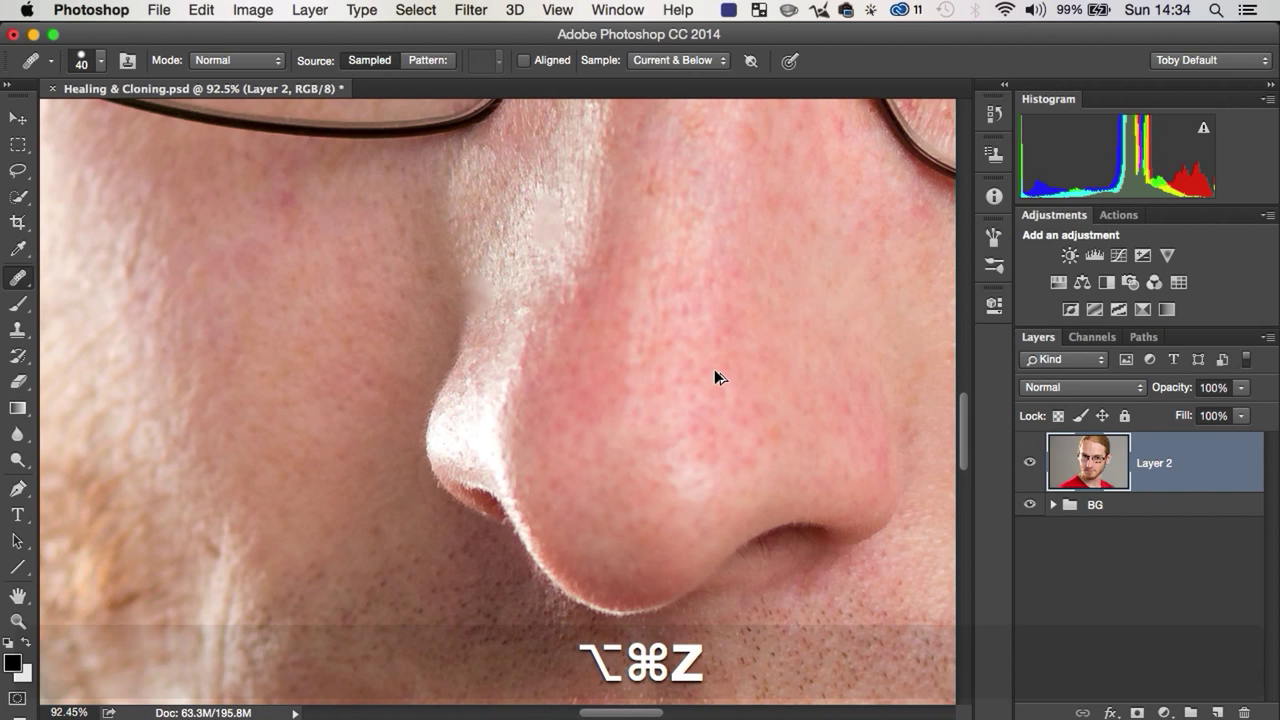
key("z")
mouse_move(726, 326)
left_mouse_down()
mouse_move(581, 430)
mouse_move(579, 448)
left_mouse_up()
key("j")
key("z")
key("j")
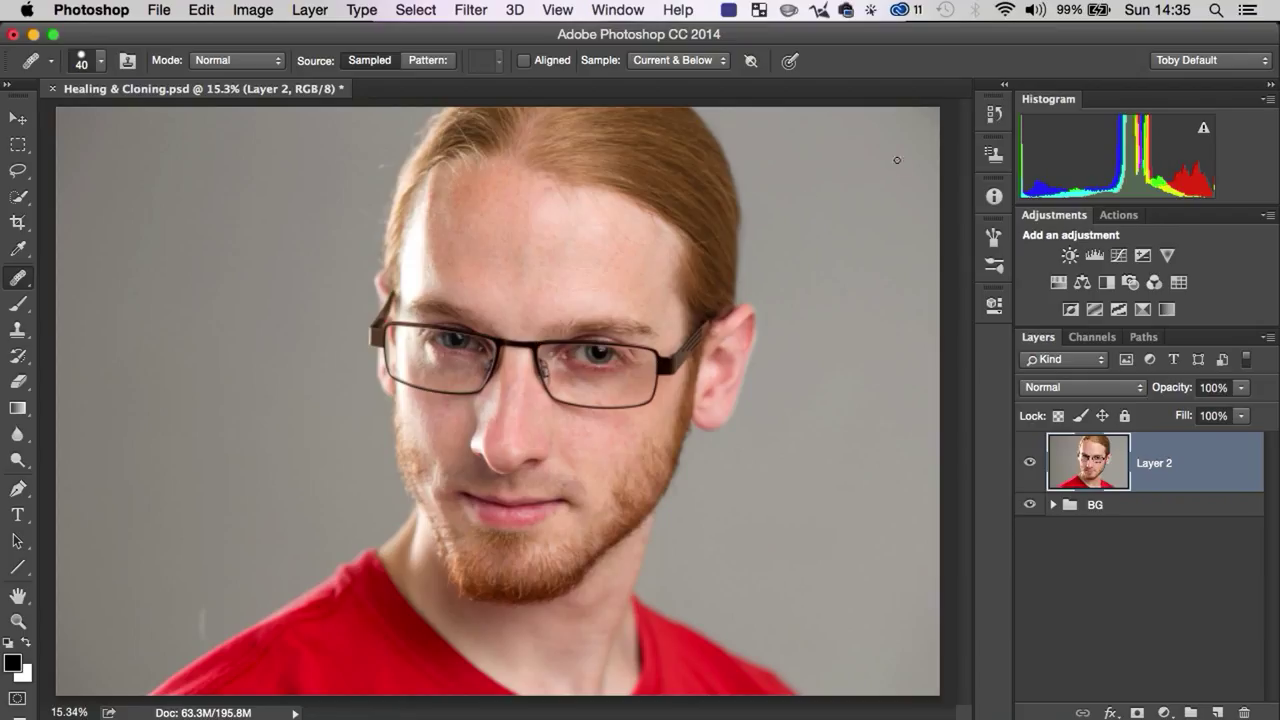
- Display the original Healing & Cloning.psd history state, then return to the latest Healing Brush state to compare the retouching
left_click(995, 112)
scroll(965, 150, "up", 15)
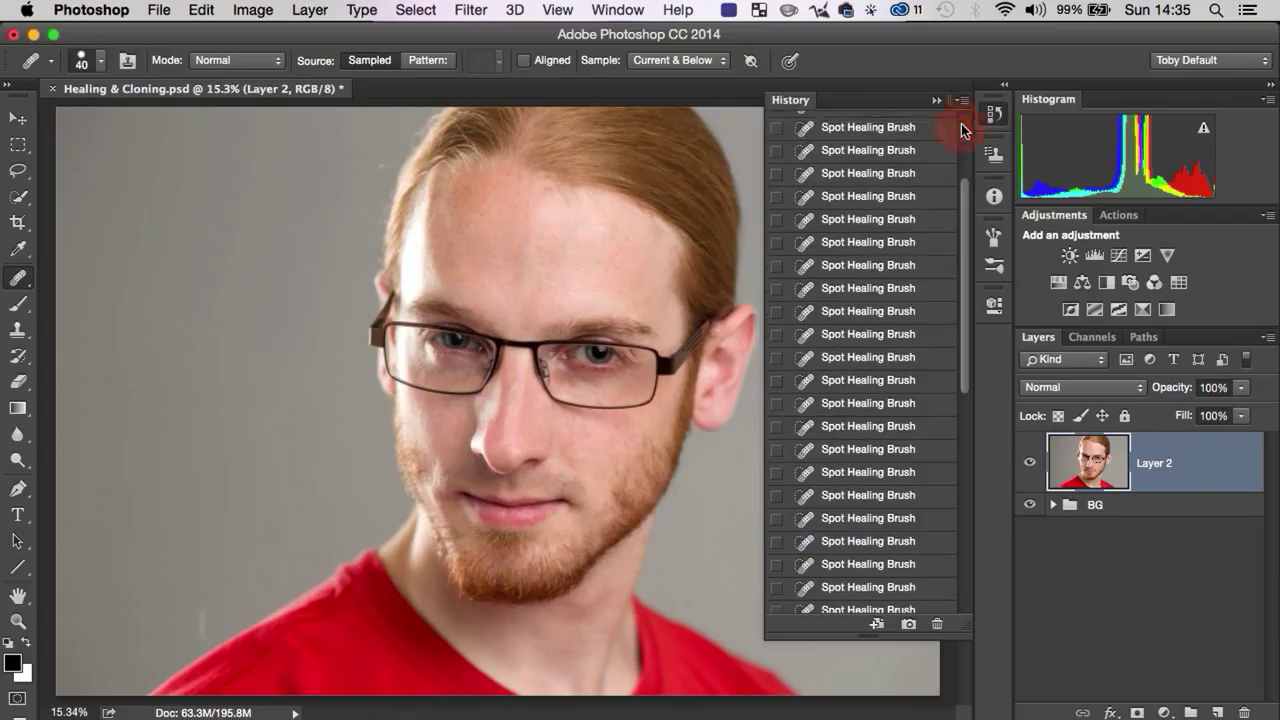
left_click(950, 112)
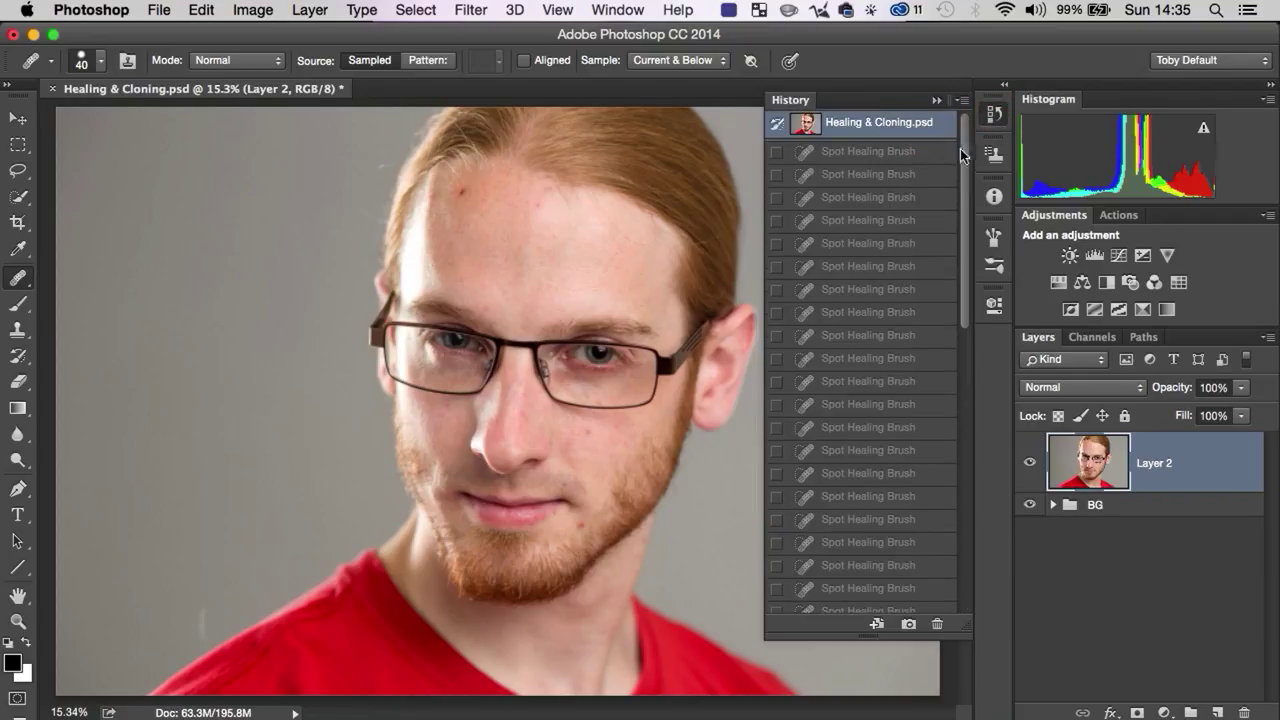
left_click_drag(962, 149, 952, 397)
key("z")
mouse_move(617, 406)
left_mouse_down()
mouse_move(674, 400)
mouse_move(662, 407)
mouse_move(907, 516)
left_mouse_up()
left_click_drag(966, 547, 953, 592)
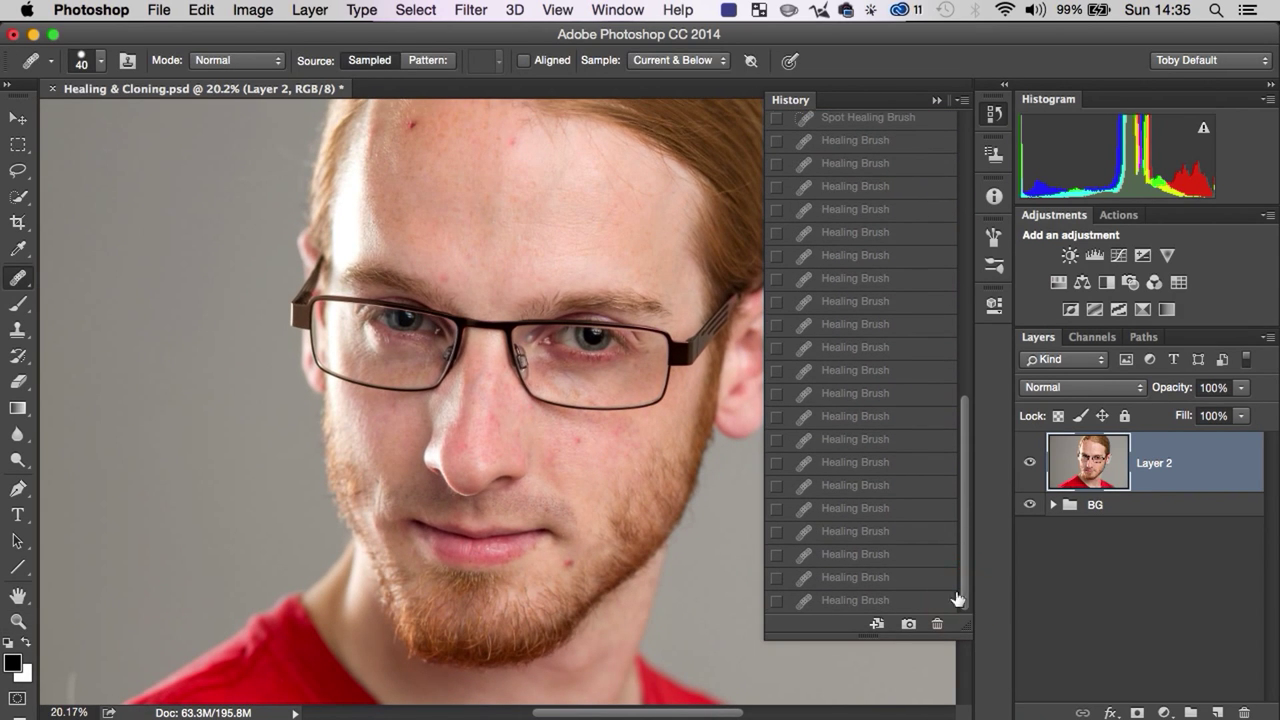
left_click(930, 602)
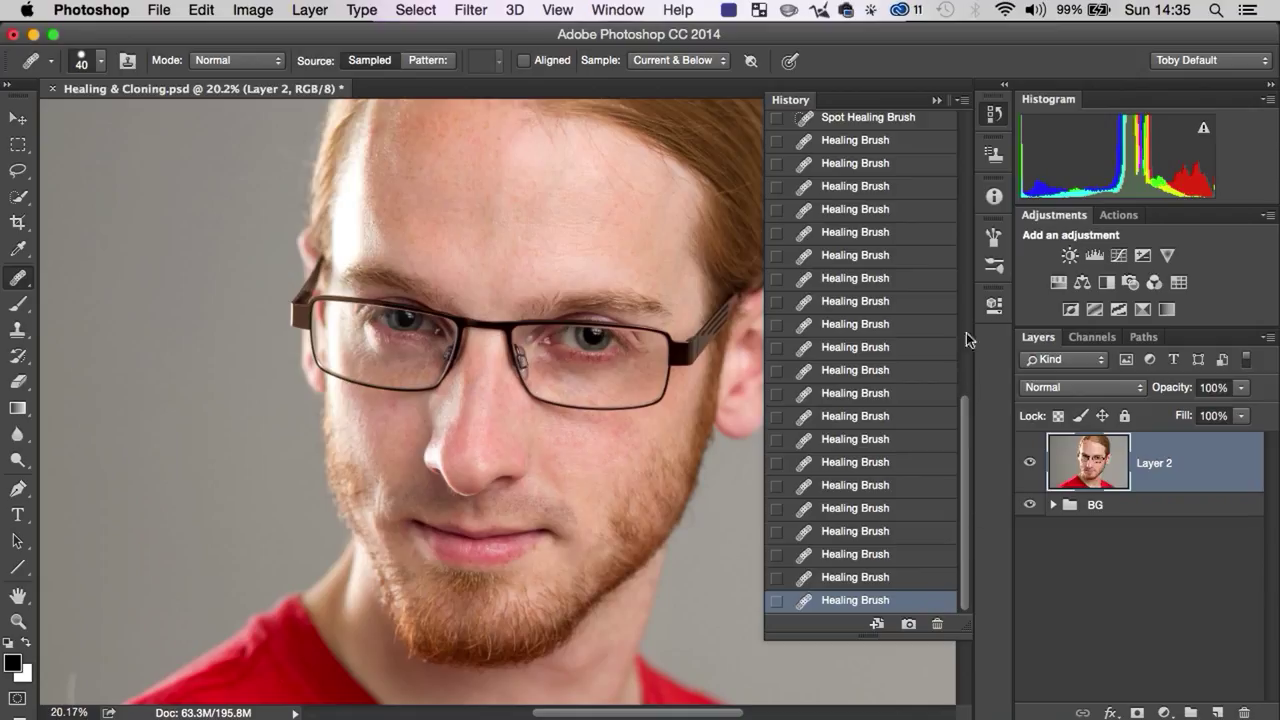
- Compare the original and latest history states once more, ending on the latest state, and close the history list
left_click_drag(963, 424, 952, 143)
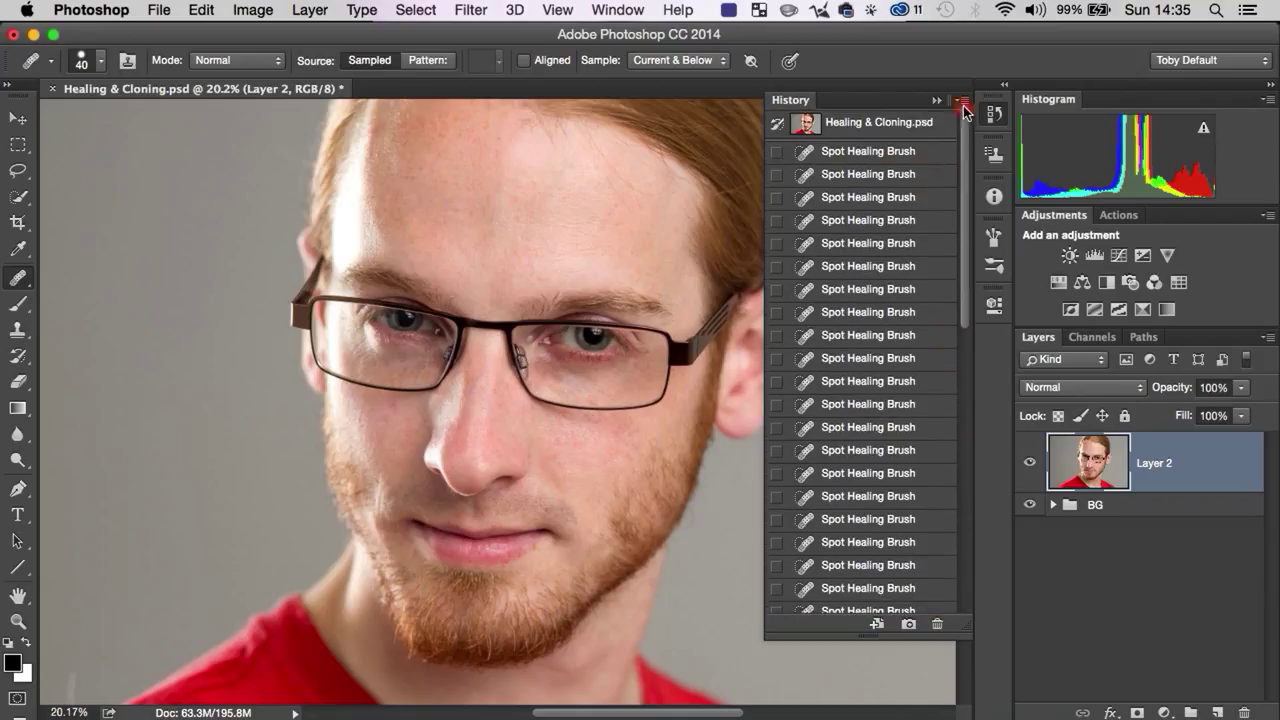
left_click(915, 125)
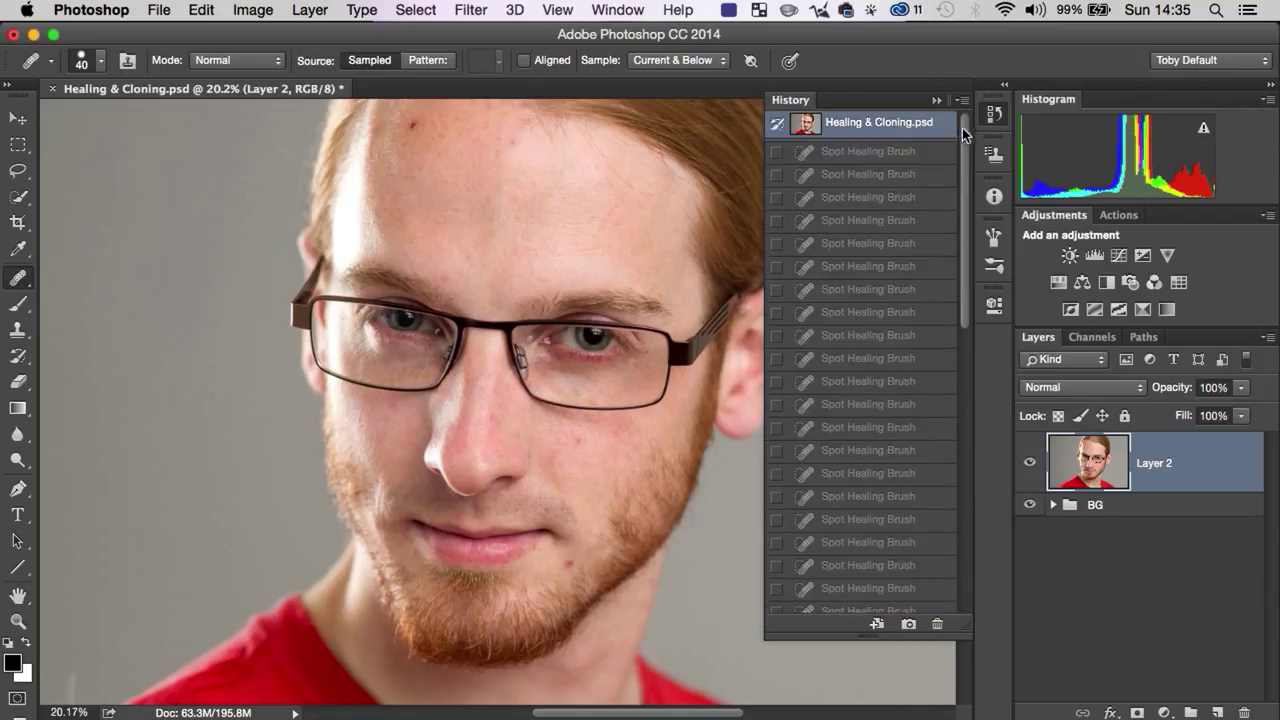
mouse_move(963, 125)
left_mouse_down()
mouse_move(968, 363)
mouse_move(884, 607)
left_mouse_up()
left_click(866, 602)
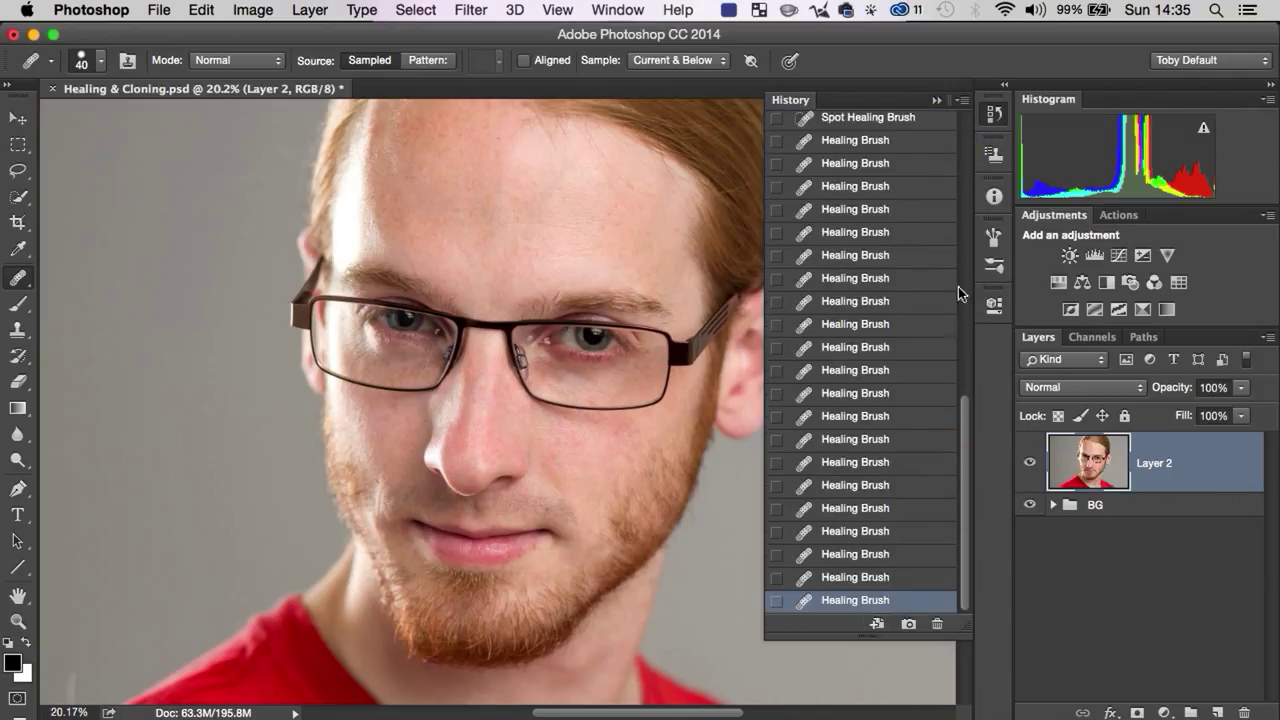
left_click(994, 118)
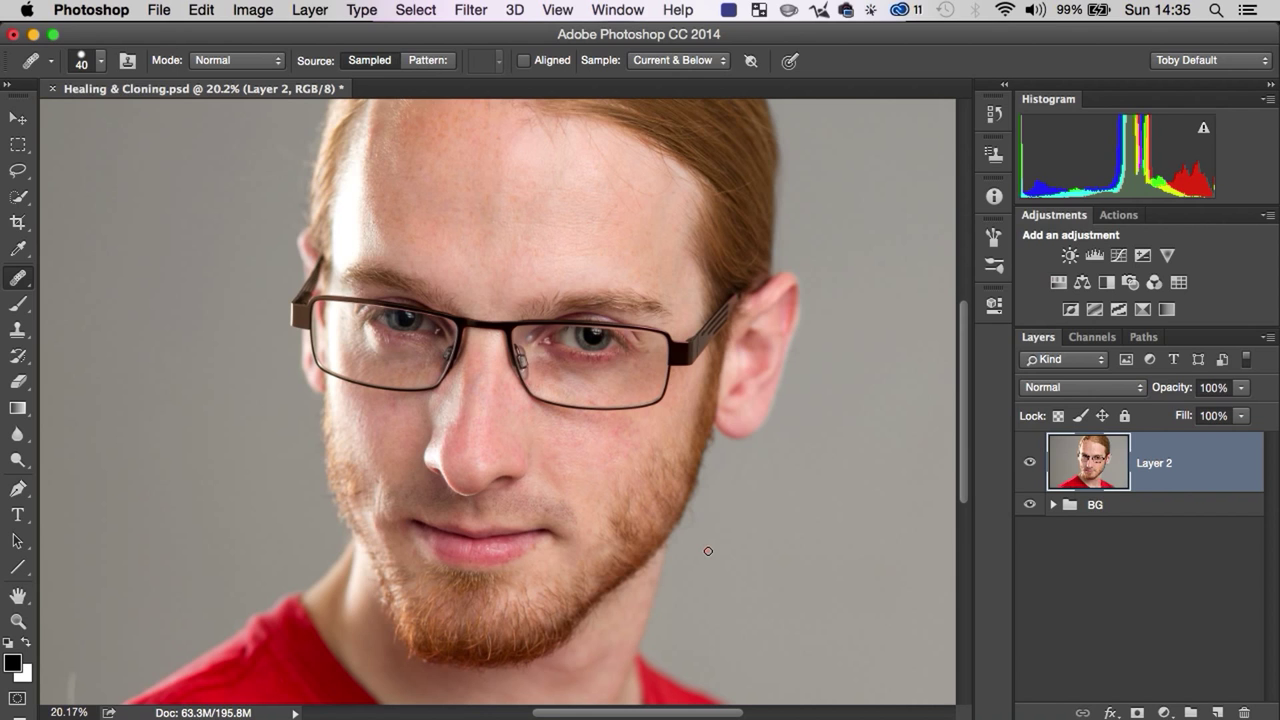
- Examine the healed cheek texture up close and again from a wider view
key("z")
left_click_drag(543, 378, 734, 403)
left_click_drag(736, 464, 635, 532)
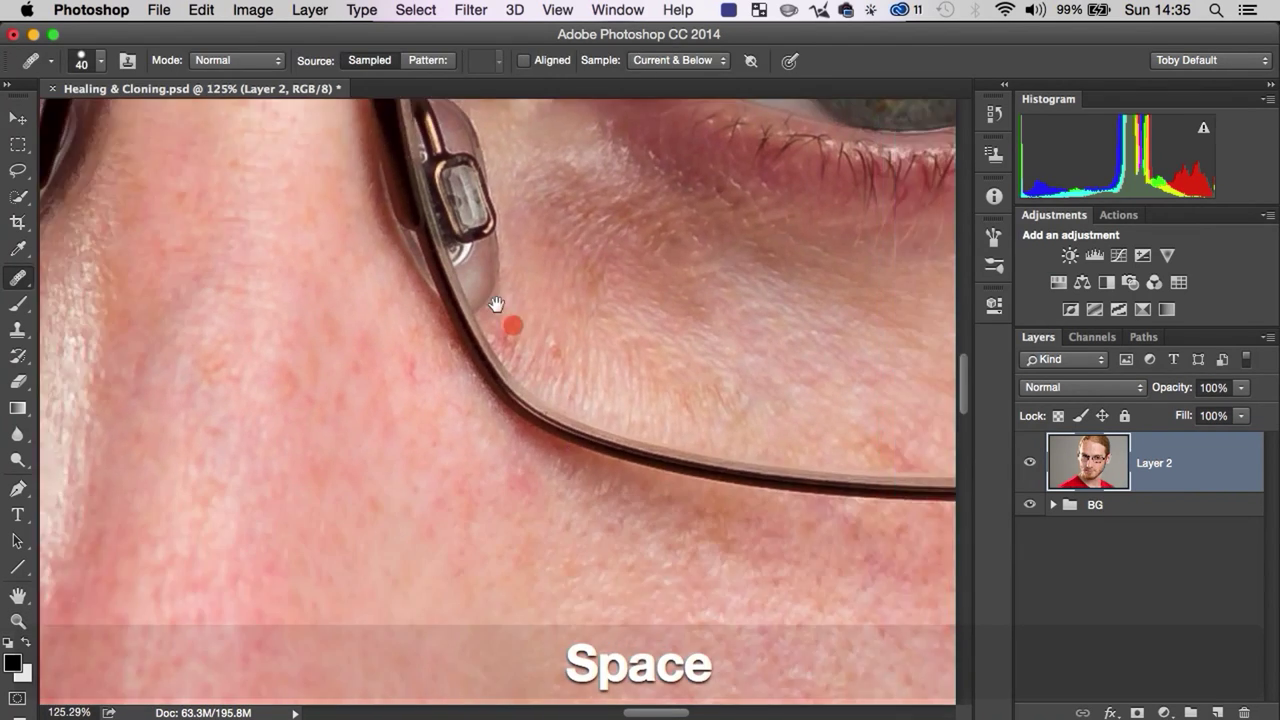
left_click_drag(500, 300, 500, 451)
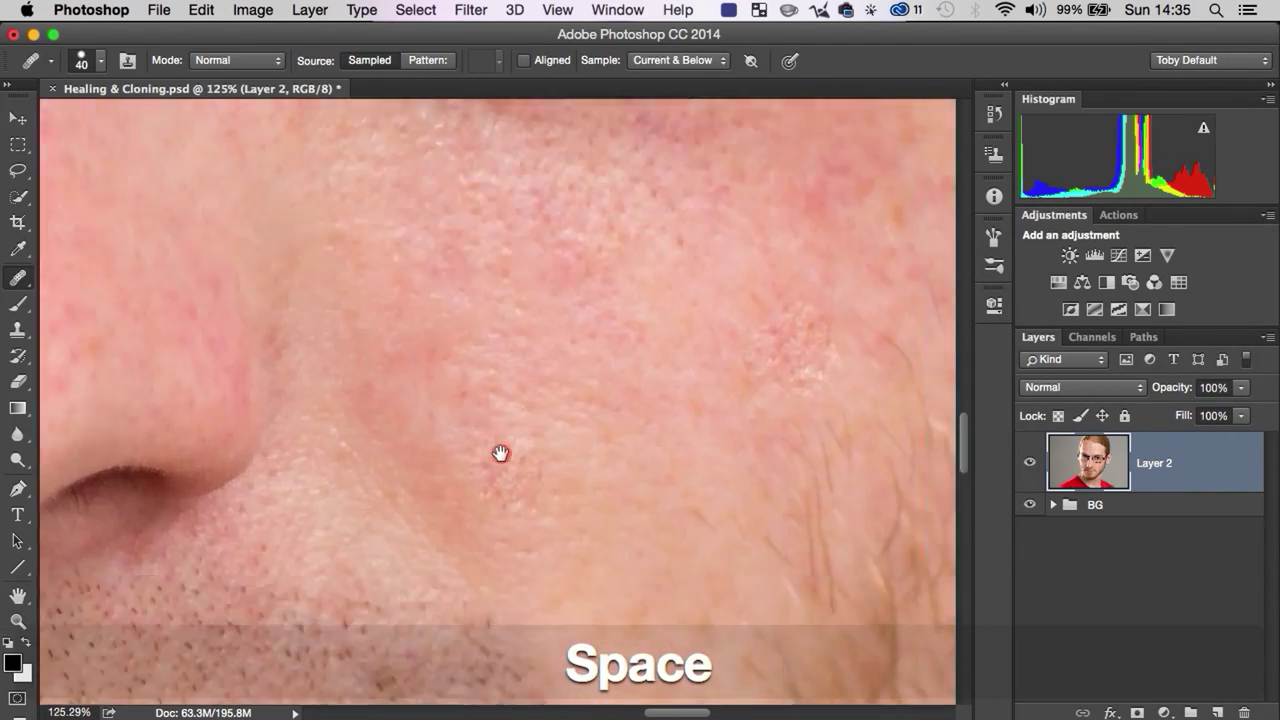
key("z")
left_click_drag(629, 363, 571, 414)
key("j")
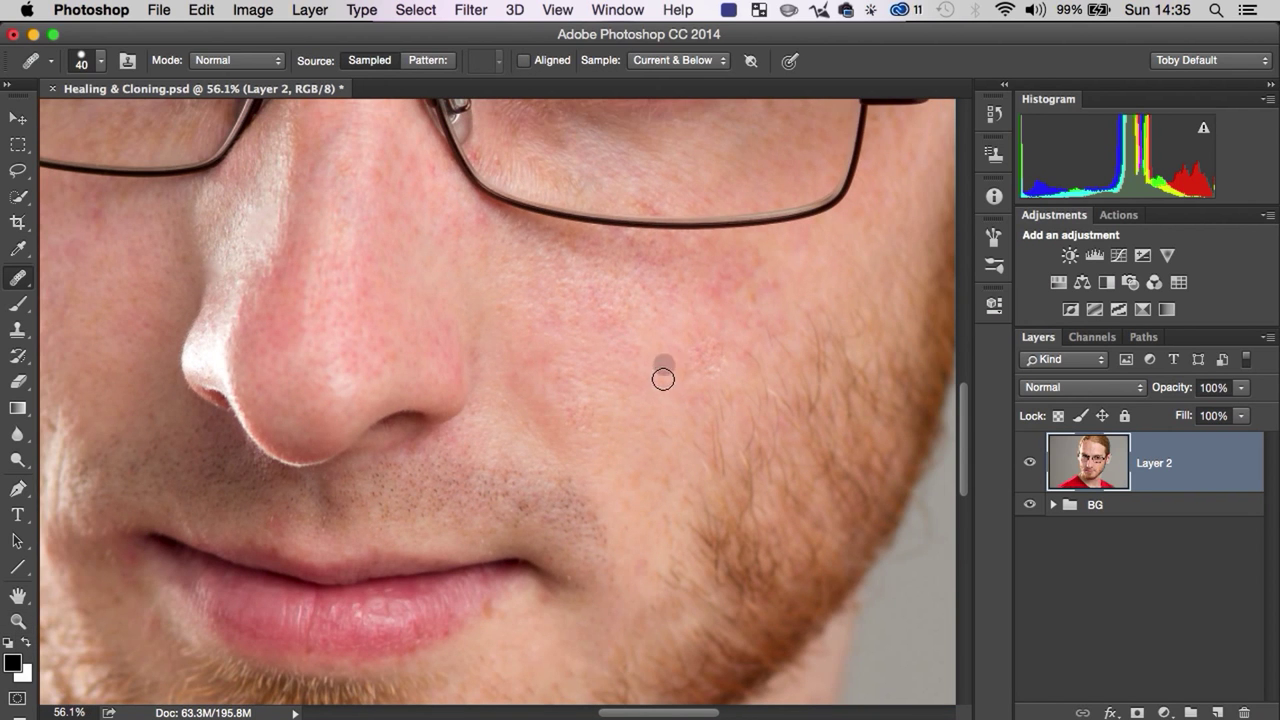
- Revert the portrait to its original Healing & Cloning.psd history state and close the history list
left_click(993, 112)
scroll(967, 160, "up", 10)
left_click(930, 122)
left_click(1000, 108)
- Switch to the Spot Healing Brush at 60 px, Content-Aware, and remove the dark red blemish on the upper forehead
key("z")
left_click_drag(663, 354, 560, 426)
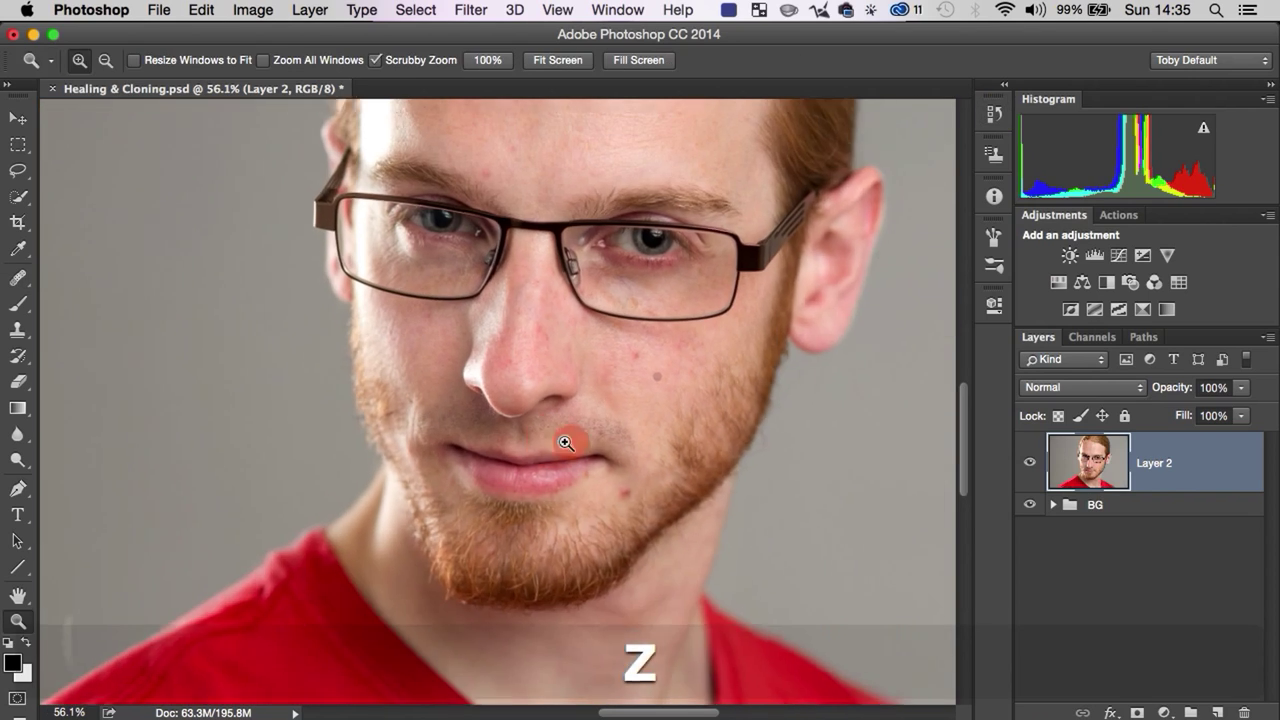
left_click_drag(505, 315, 505, 479)
key("z")
left_click_drag(419, 165, 485, 168)
key("j")
left_click_drag(460, 214, 469, 337)
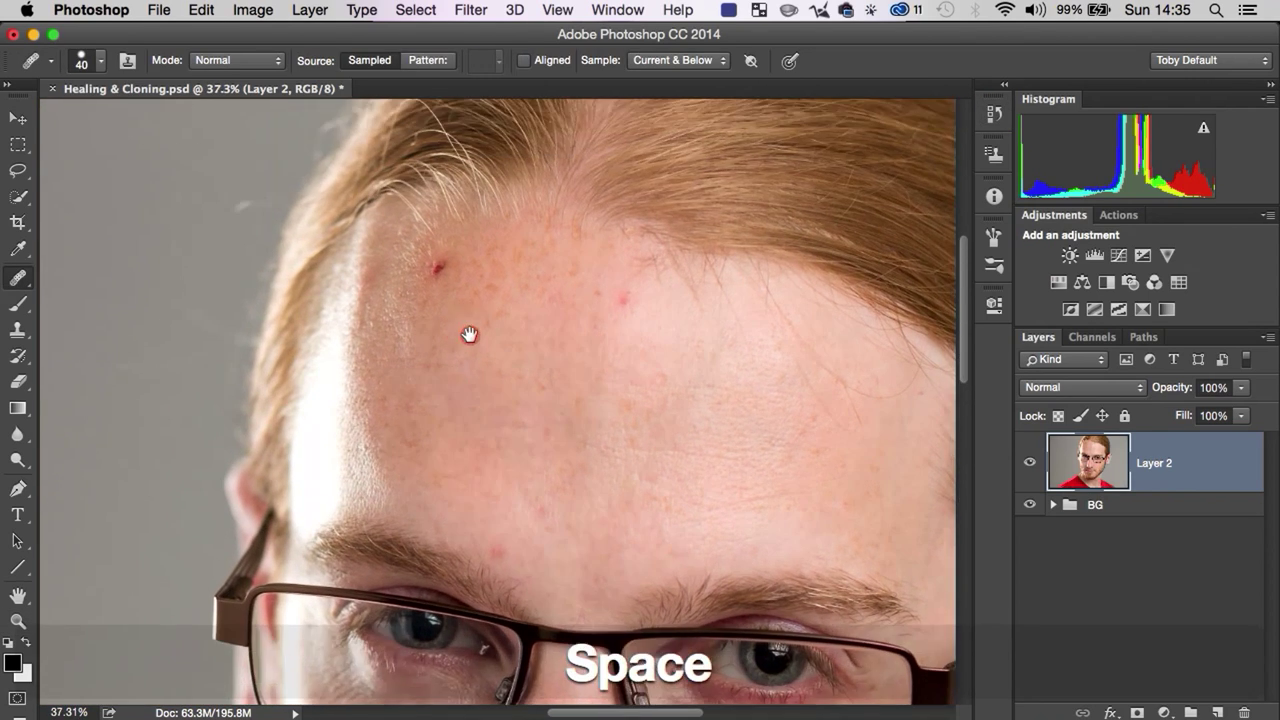
left_click_drag(18, 278, 80, 271)
left_click(434, 269)
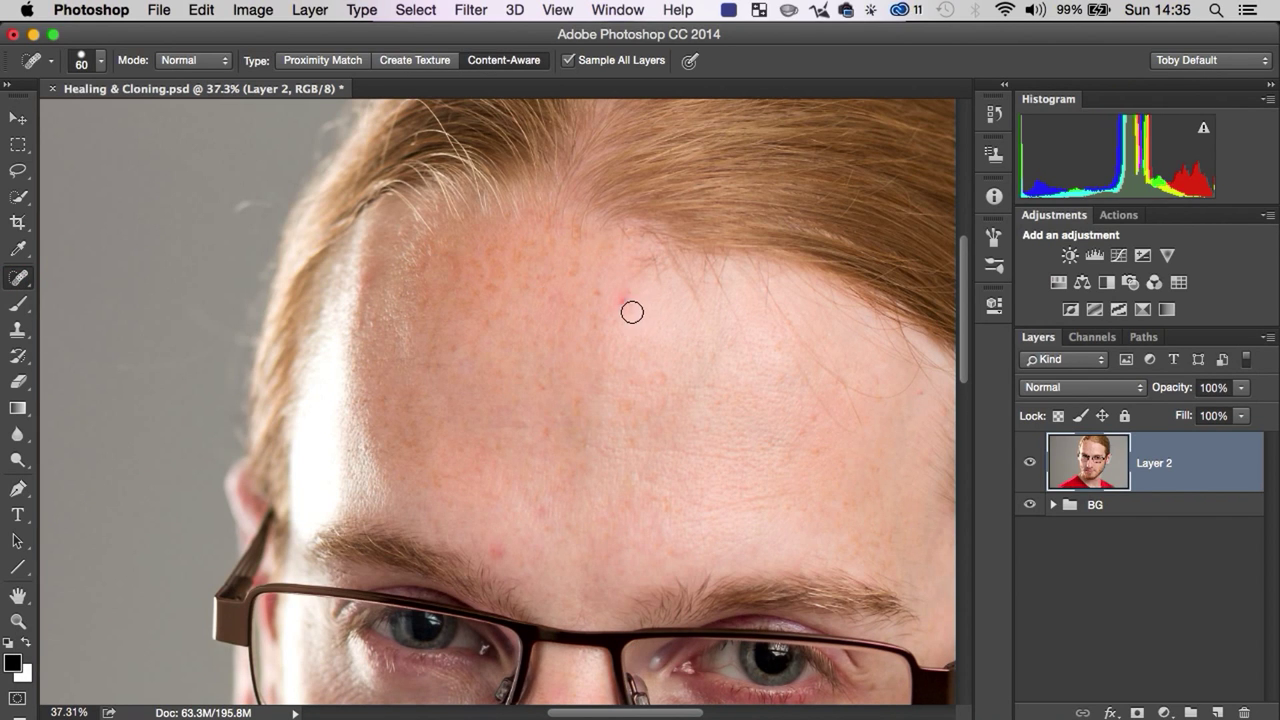
- Remove the remaining red spots on the forehead, nose, cheek and beside the mouth with the Spot Healing Brush at 60 px
left_click_drag(603, 543, 449, 269)
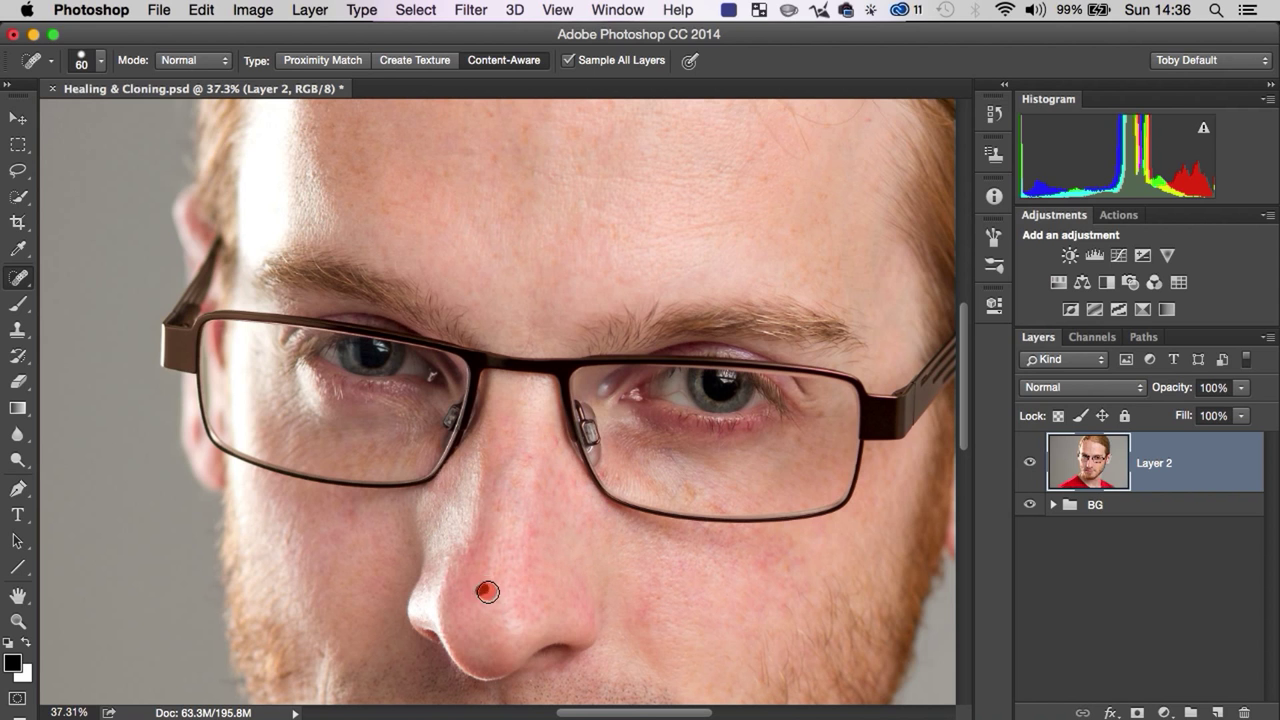
left_click_drag(566, 609, 492, 368)
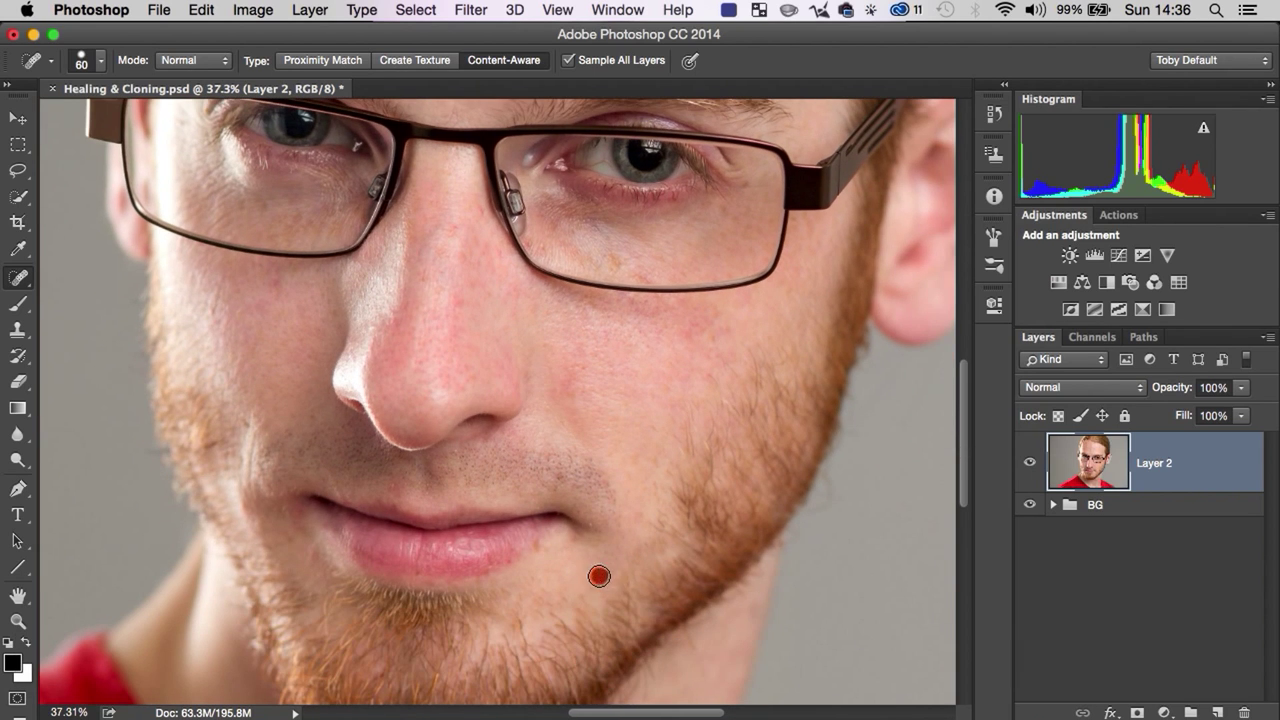
key("z")
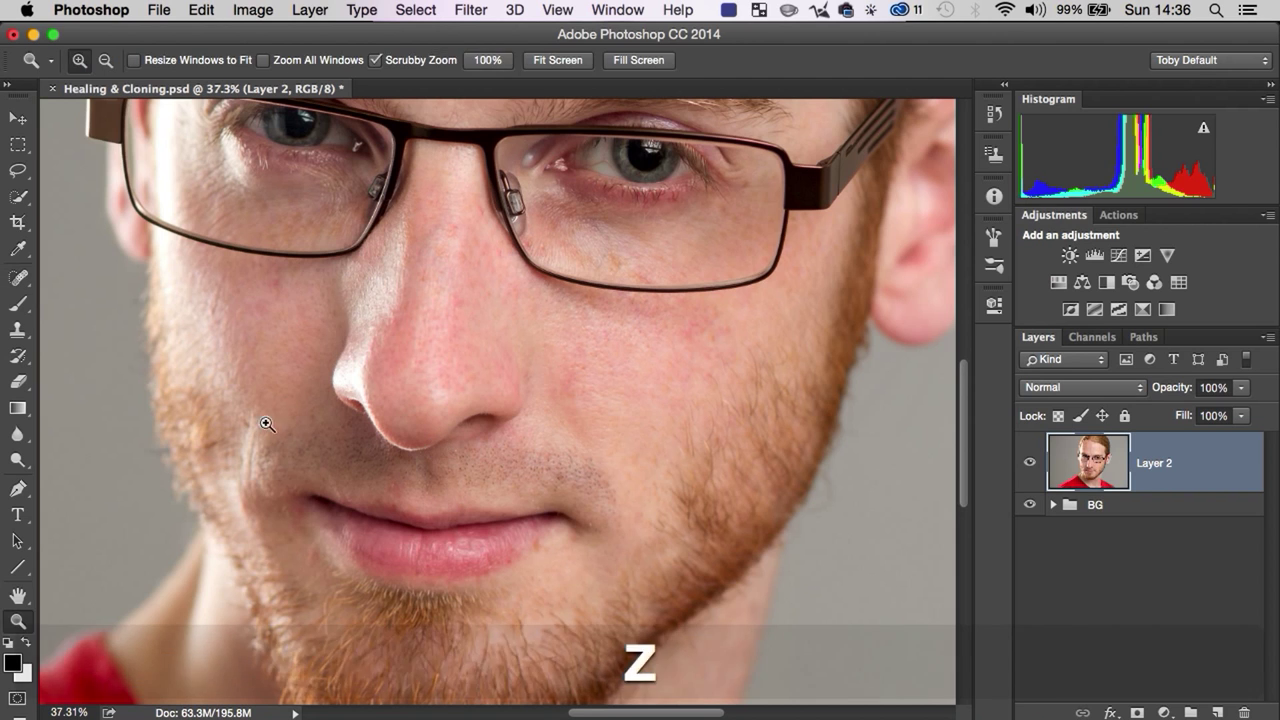
left_click_drag(272, 416, 335, 414)
left_click_drag(423, 269, 382, 426)
mouse_move(277, 313)
left_mouse_down()
mouse_move(274, 362)
mouse_move(237, 373)
left_mouse_up()
- Reduce the Spot Healing Brush to 8 px and remove the curved red vein beside the iris in the white of the eye
key("space")
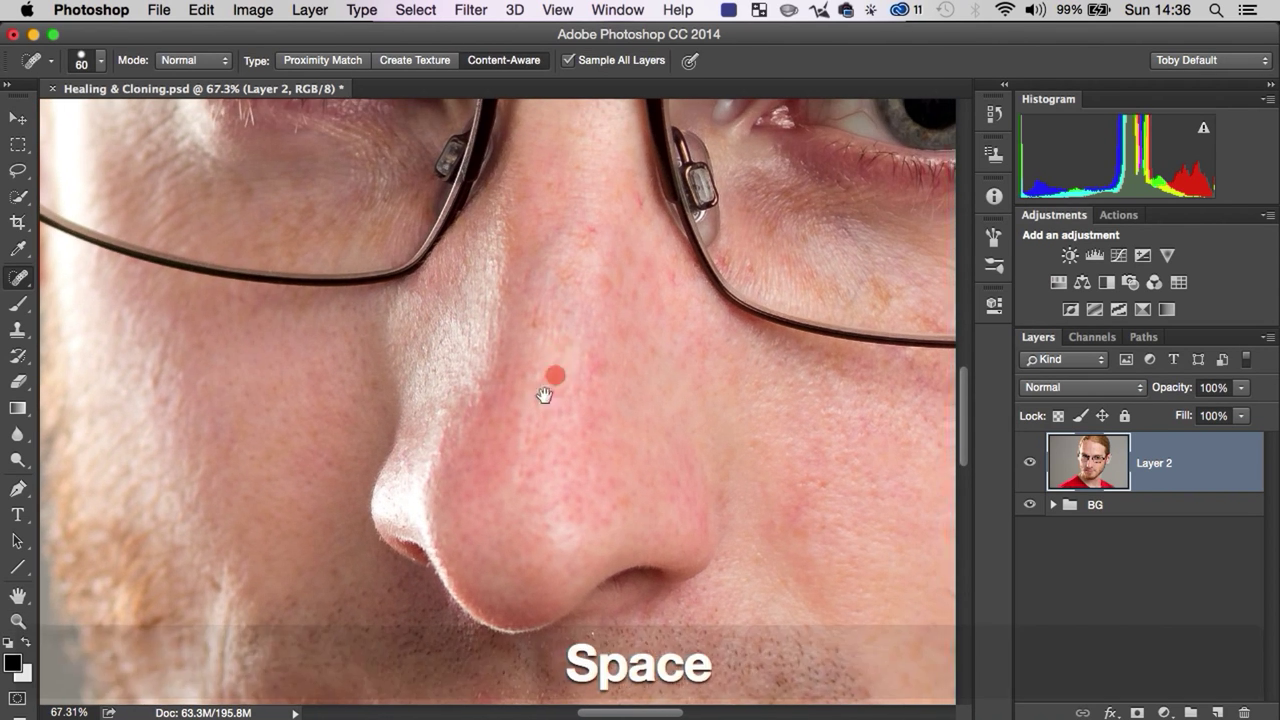
left_click_drag(522, 425, 446, 554)
left_click_drag(374, 523, 277, 503)
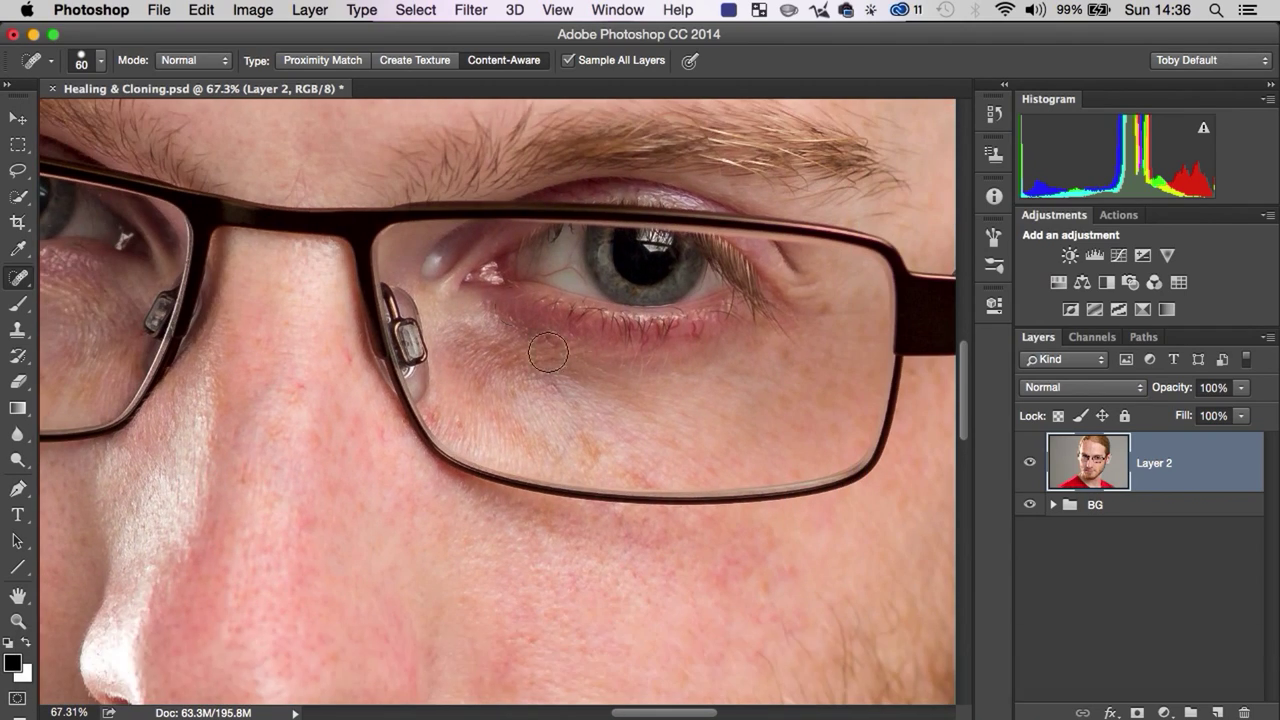
key("z")
mouse_move(636, 240)
left_mouse_down()
mouse_move(705, 229)
mouse_move(666, 260)
left_mouse_up()
key("p")
key("j")
key("bracketleft")
key("bracketleft")
key("bracketleft")
key("bracketleft")
key("bracketleft")
key("bracketleft")
key("bracketleft")
left_click_drag(660, 166, 621, 289)
mouse_move(640, 268)
left_mouse_down()
mouse_move(564, 328)
mouse_move(478, 348)
left_mouse_up()
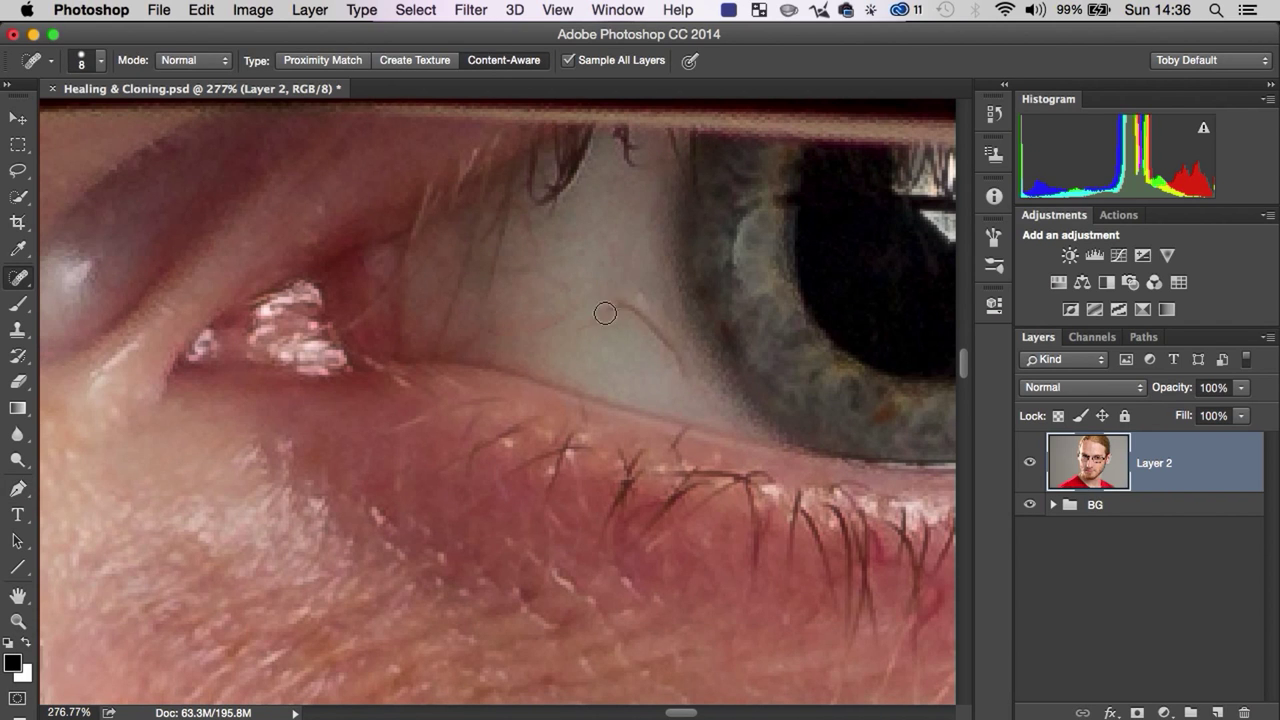
mouse_move(606, 300)
left_mouse_down()
mouse_move(638, 307)
mouse_move(686, 377)
left_mouse_up()
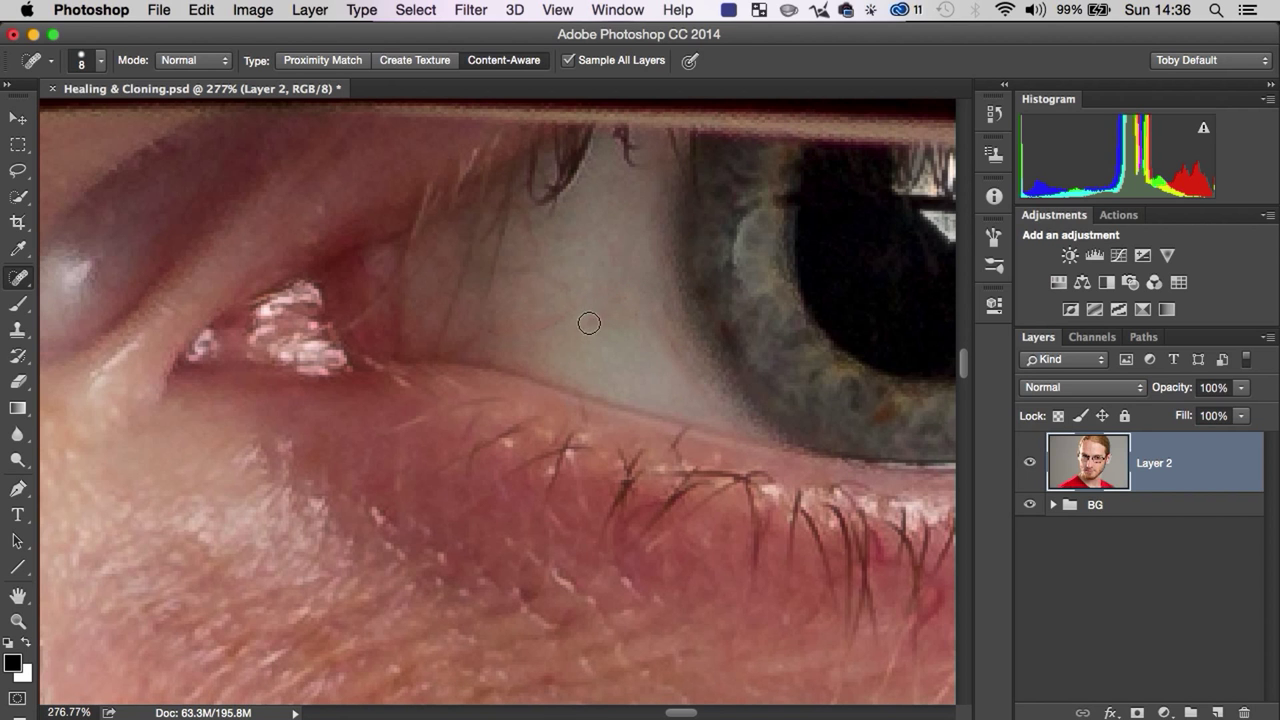
- Heal the fainter veins in the white of the same eye toward its inner corner
mouse_move(568, 320)
left_mouse_down()
mouse_move(602, 324)
mouse_move(486, 376)
left_mouse_up()
left_click(543, 315)
left_click(549, 264)
- Enlarge the Spot Healing Brush to 60 px and heal the orange-brown mark on the skin under the same eye
key("z")
key("space")
left_click_drag(577, 394, 754, 166)
key("z")
left_click_drag(637, 334, 513, 407)
left_click_drag(676, 326, 756, 308)
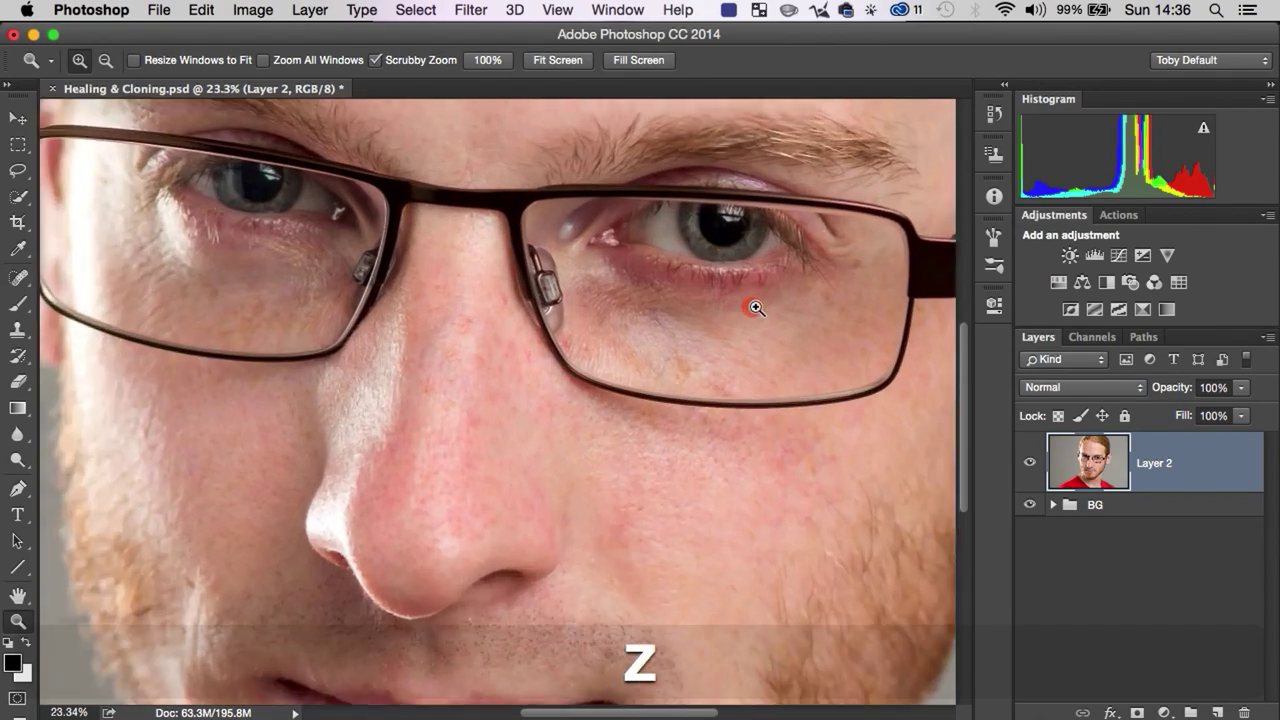
key("j")
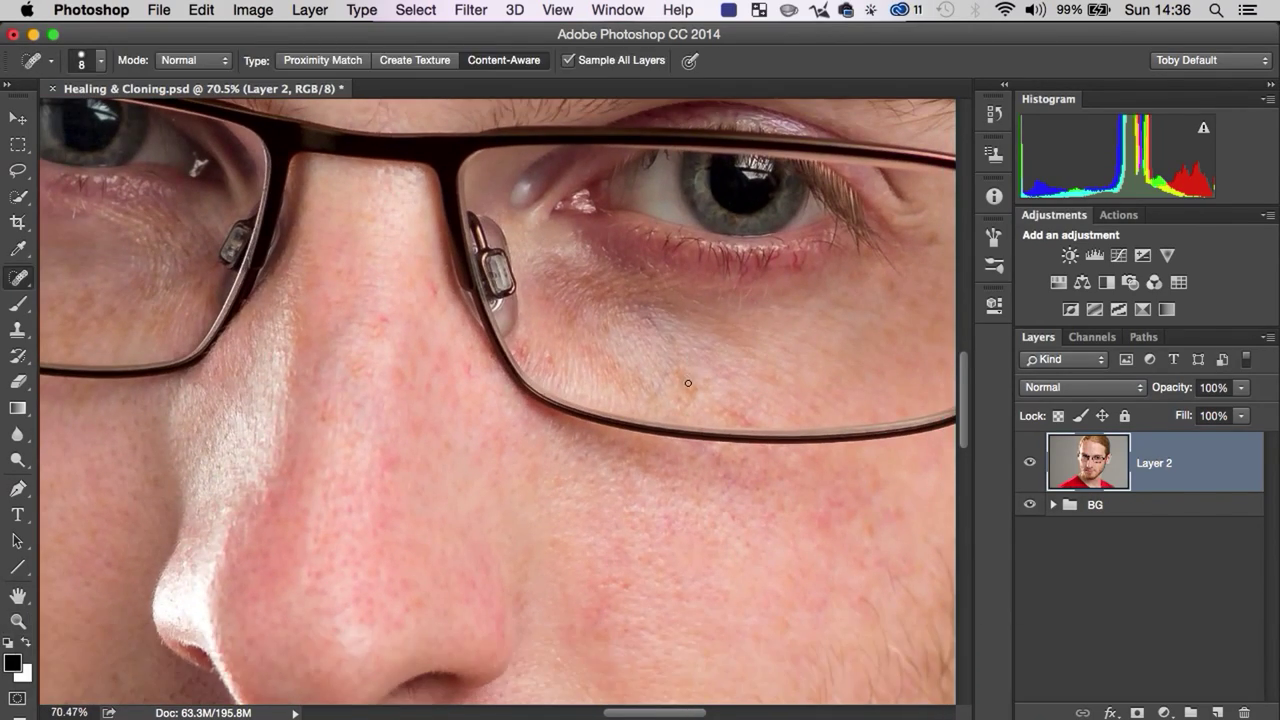
key("bracketright")
key("bracketright")
key("bracketright")
key("bracketright")
key("bracketright")
key("bracketright")
key("bracketright")
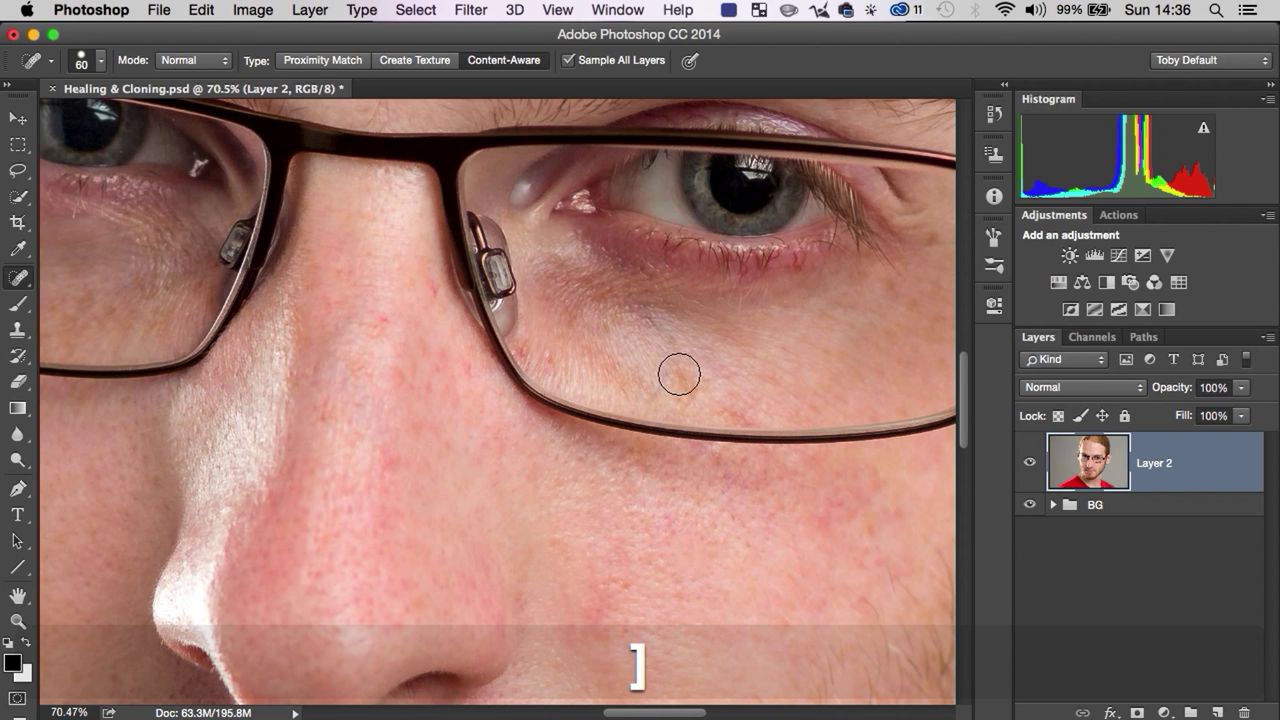
mouse_move(679, 374)
left_mouse_down()
mouse_move(730, 395)
mouse_move(670, 499)
mouse_move(683, 534)
mouse_move(500, 479)
left_mouse_up()
- Examine the retouched face from a wider view with the head and shoulders centred
key("z")
key("space")
key("z")
left_click_drag(731, 449, 680, 500)
left_click_drag(568, 368, 590, 352)
key("space")
left_click_drag(460, 200, 443, 280)
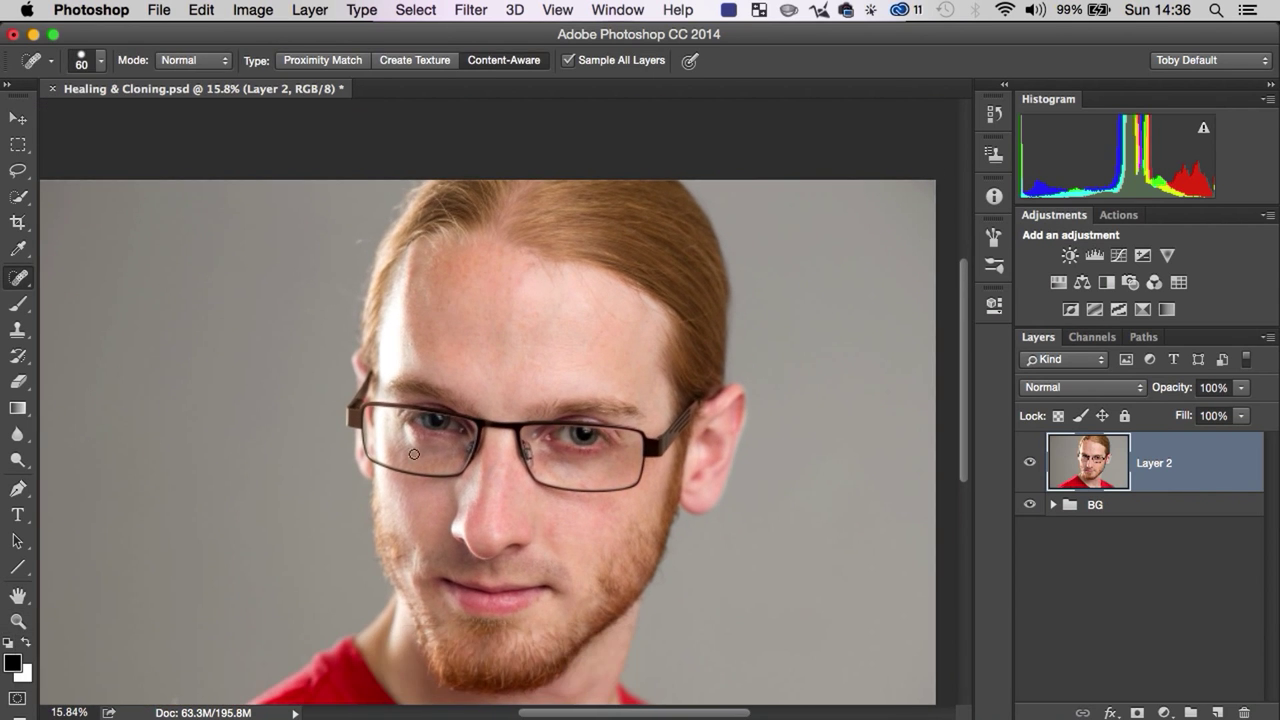
key("space")
left_click_drag(554, 497, 651, 407)
left_click_drag(576, 431, 548, 434)
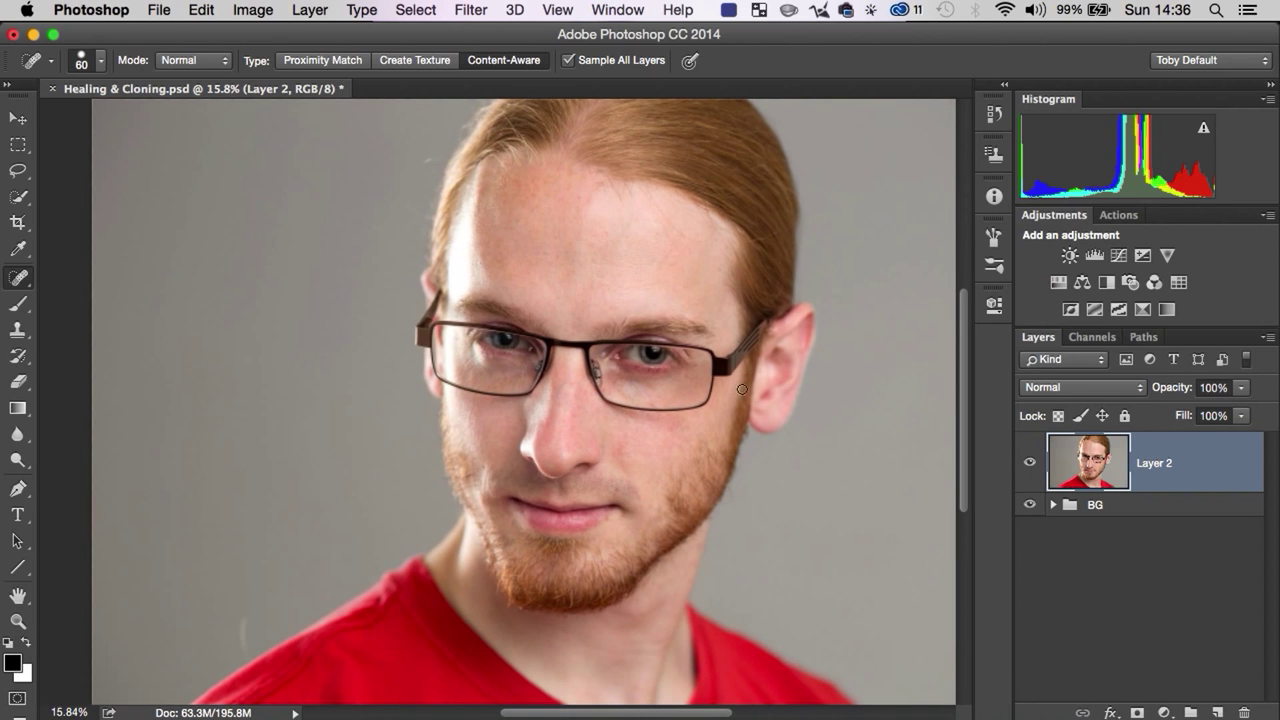
- Compare the original Healing & Cloning.psd history state with the latest Spot Healing Brush state, ending on the latest, and close the history list
left_click(999, 115)
left_click(885, 123)
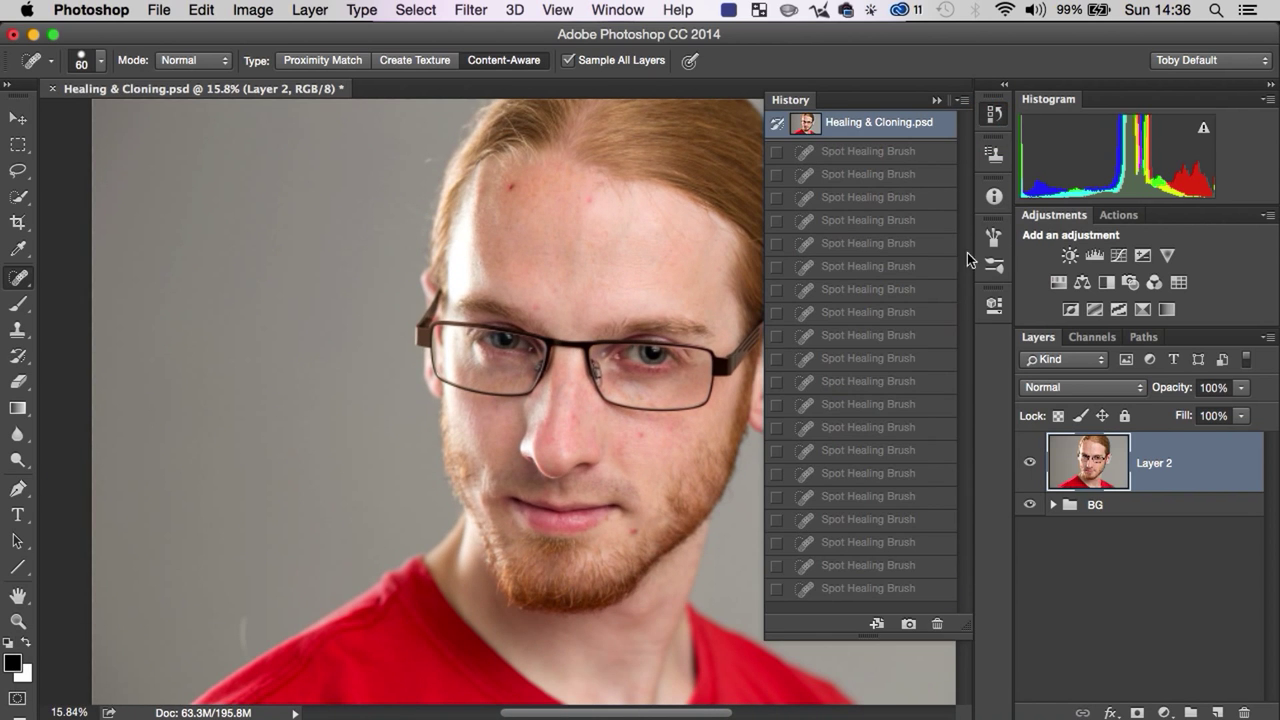
left_click(905, 590)
left_click(995, 115)
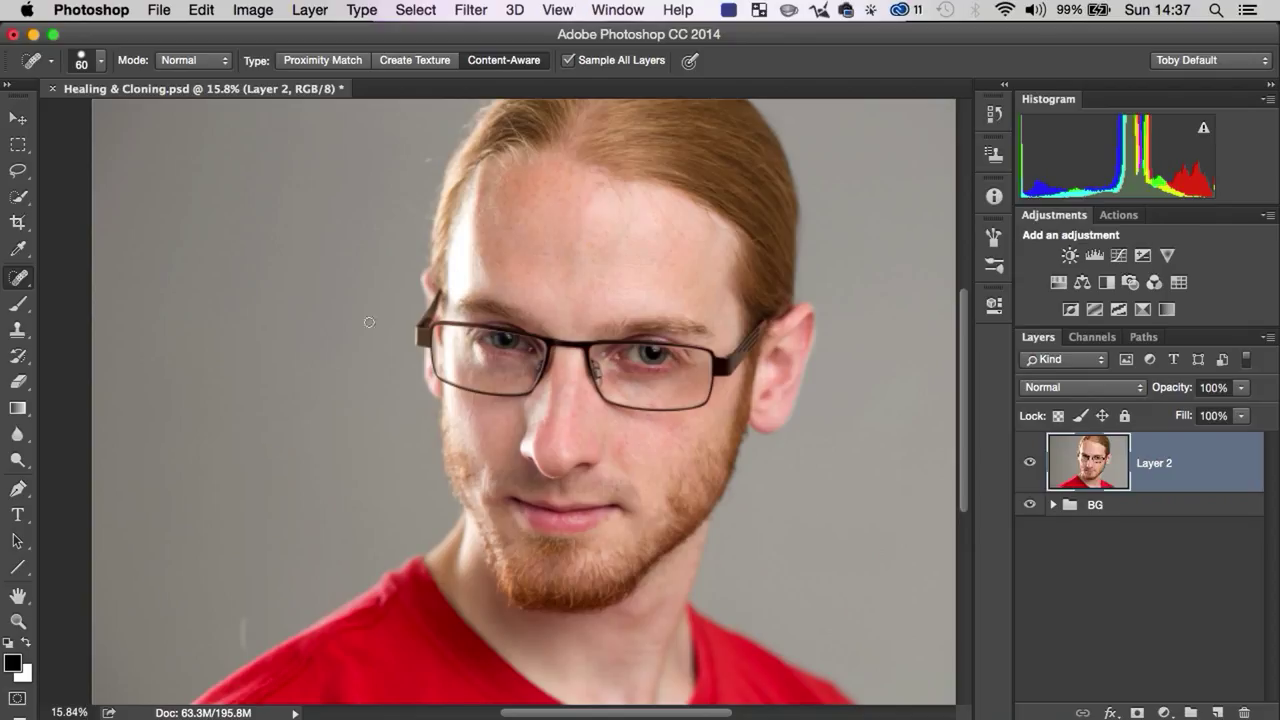
- Show the group of healing tools, keep the Spot Healing Brush Tool selected, and switch to the Move tool
left_click(18, 278)
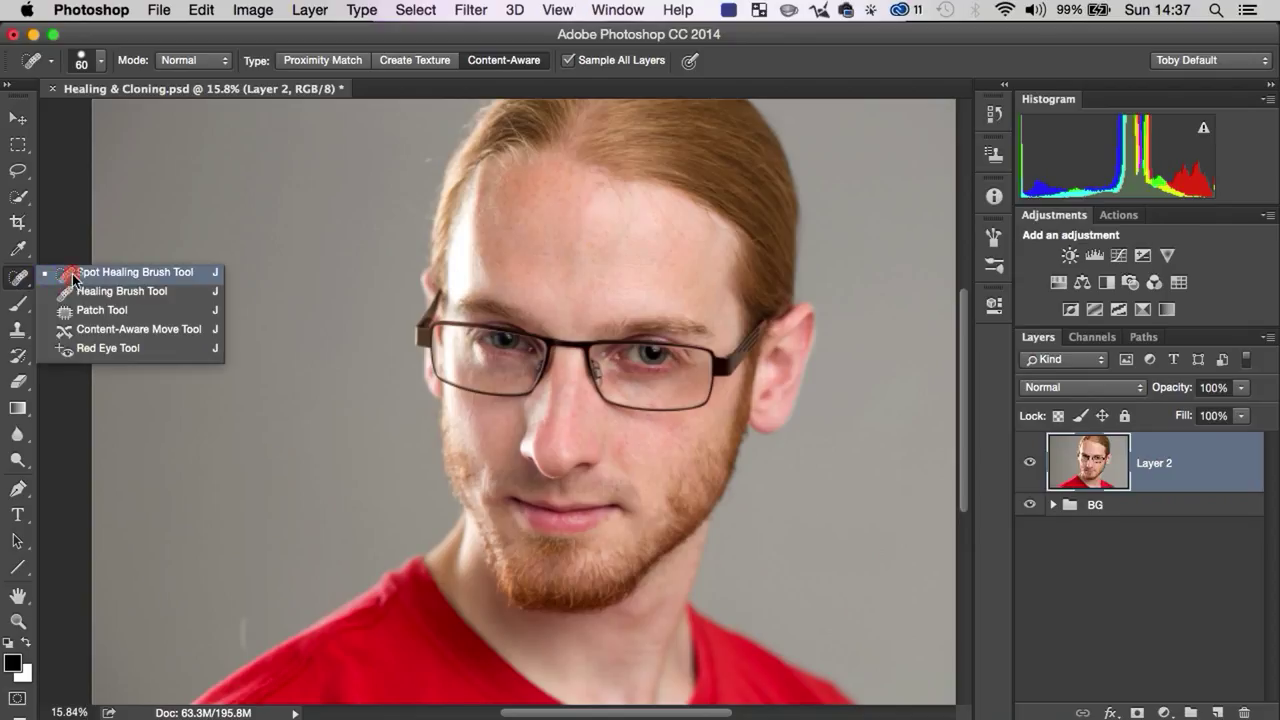
left_click(125, 271)
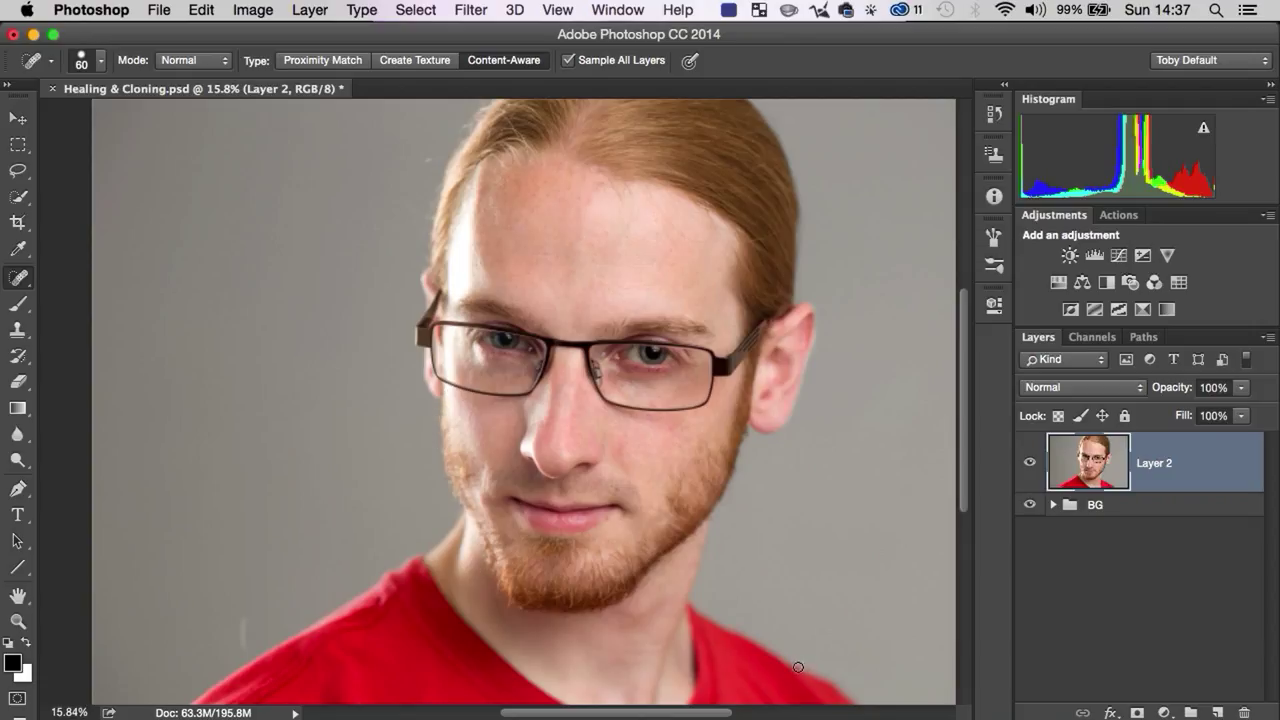
key("v")
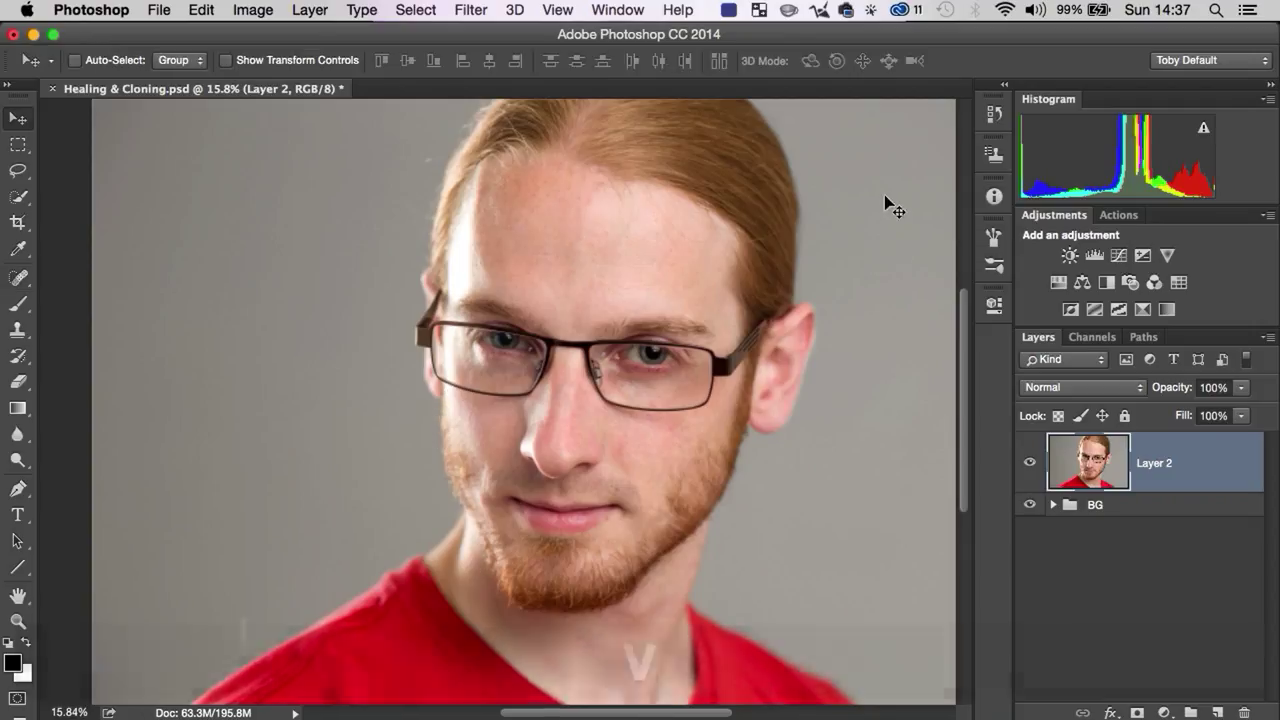